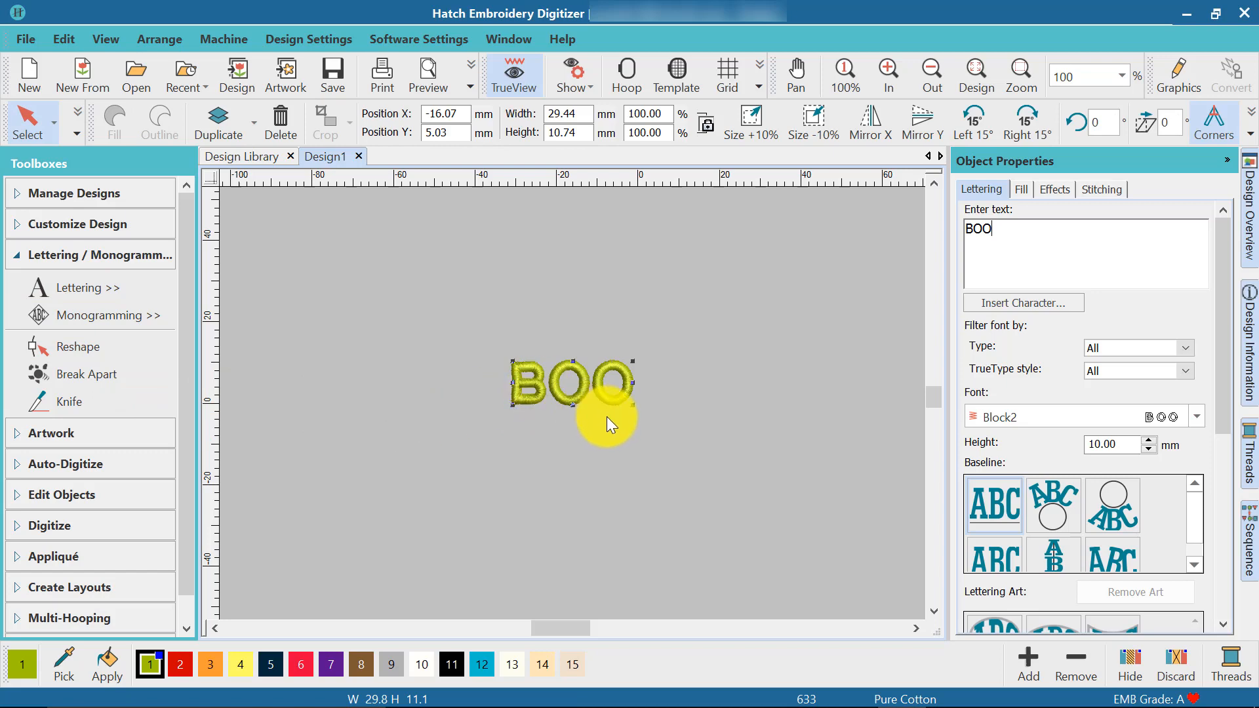
Enlarge the BOO lettering proportionally and set its overall height to 60 mm.
left_click_drag(632, 405, 853, 577)
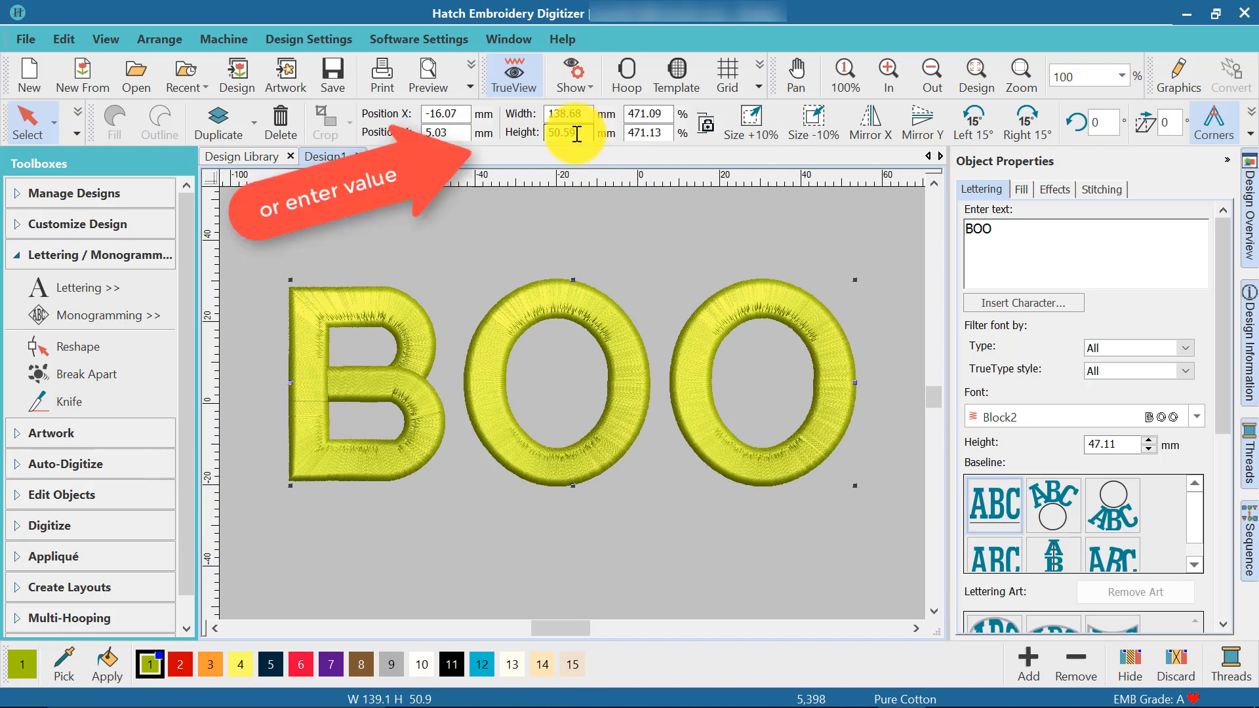
left_click_drag(576, 134, 534, 133)
type("60")
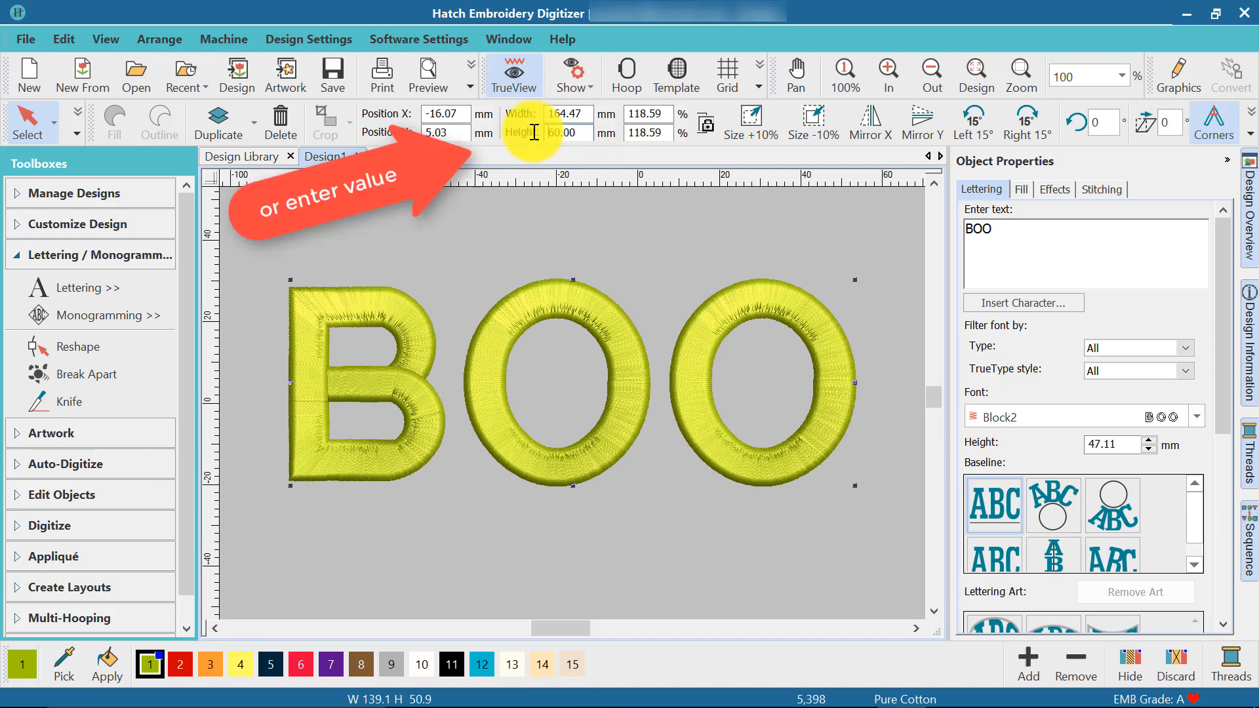
Change the font of the BOO lettering to Hobo.
left_click(1196, 415)
scroll(978, 269, "down", 4)
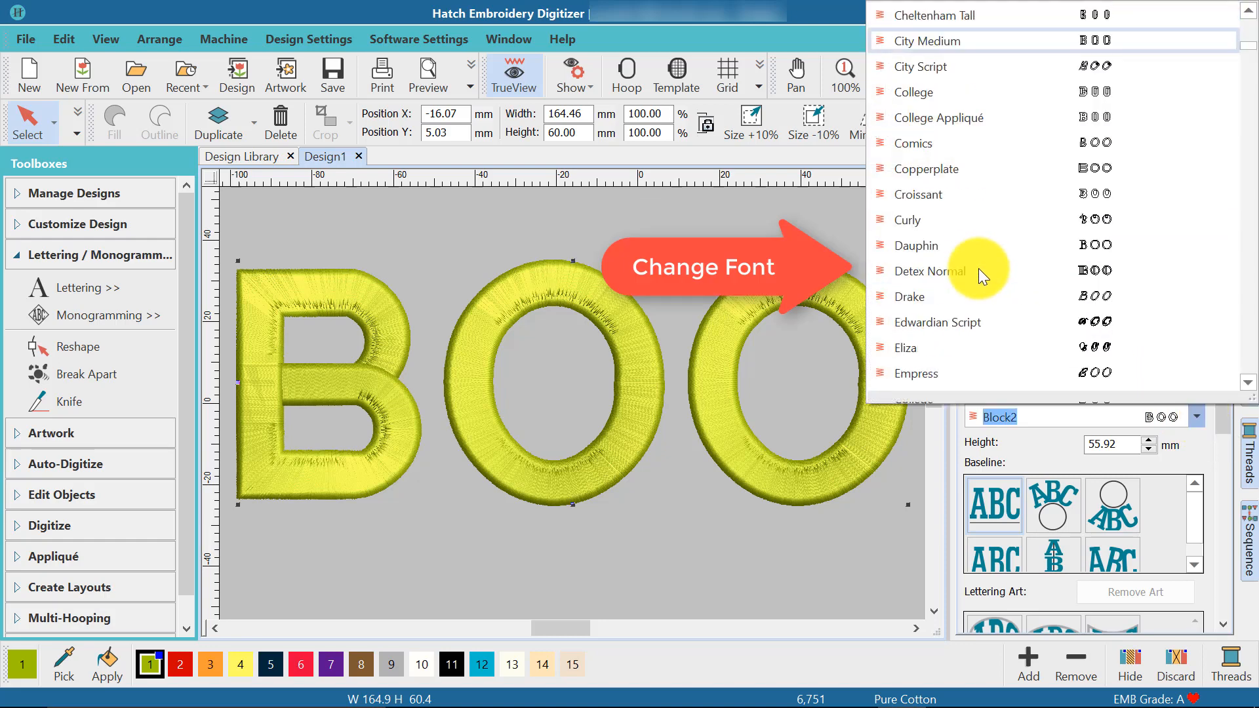
scroll(942, 289, "down", 5)
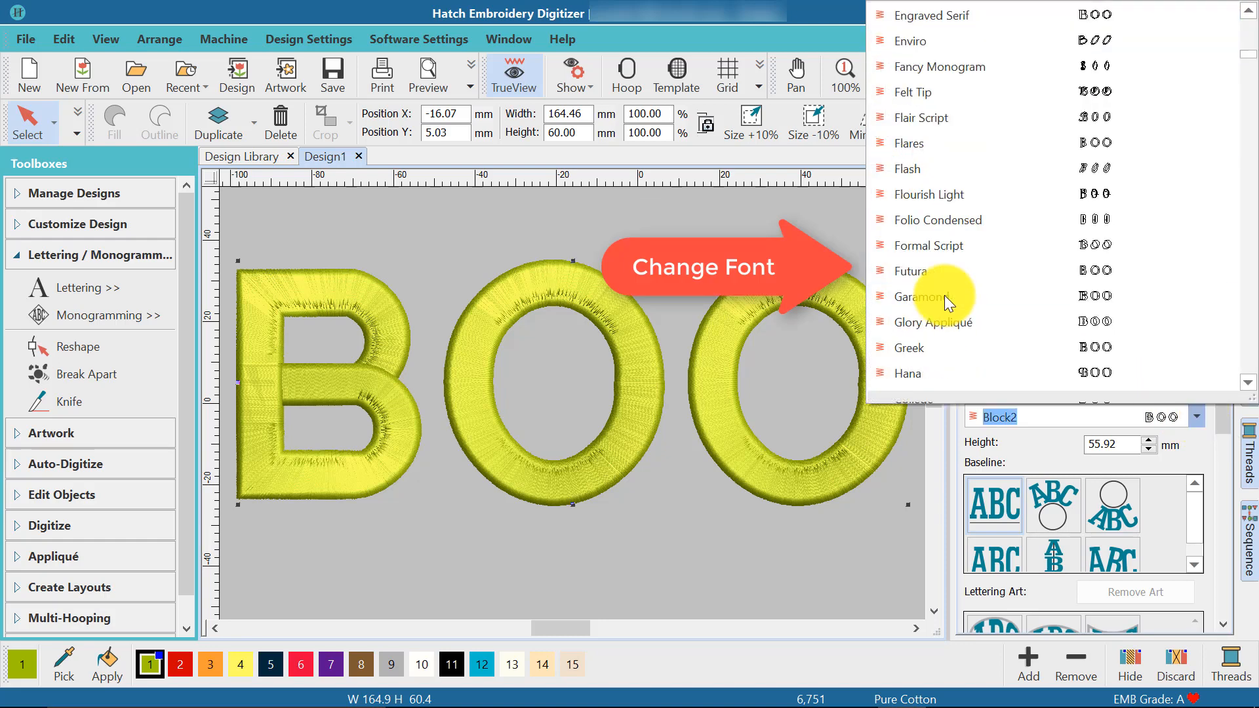
scroll(944, 295, "down", 3)
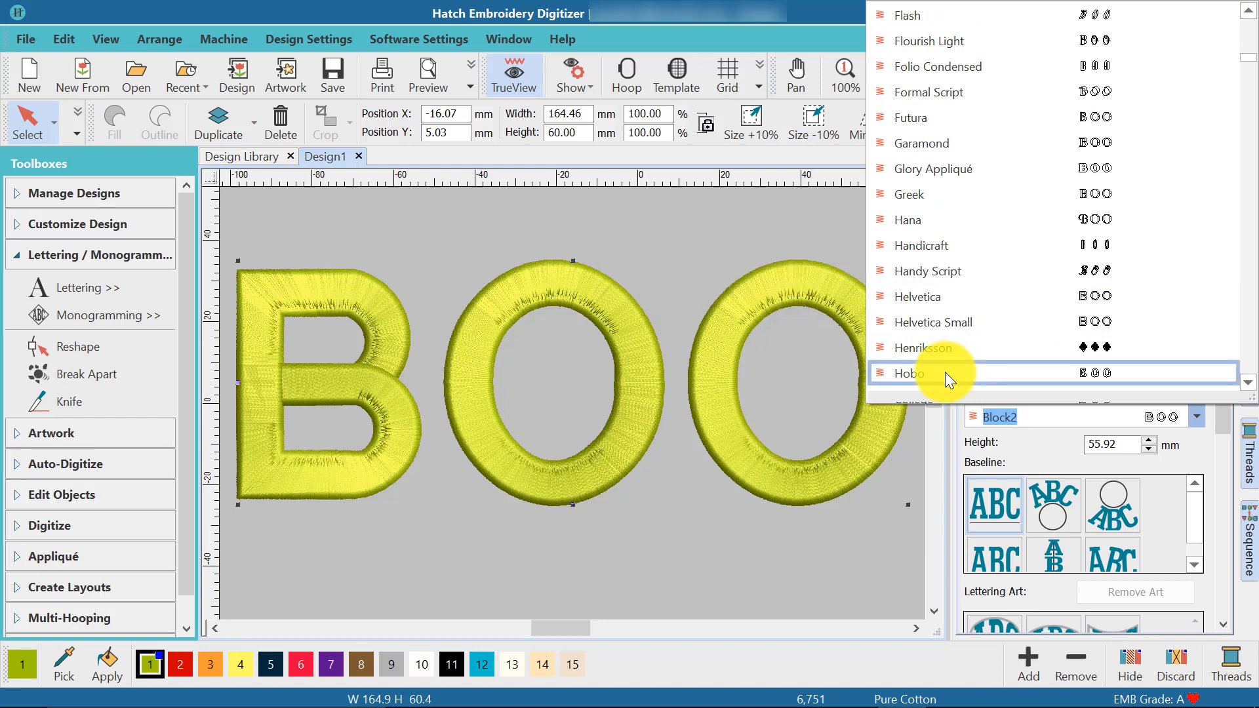
left_click(945, 371)
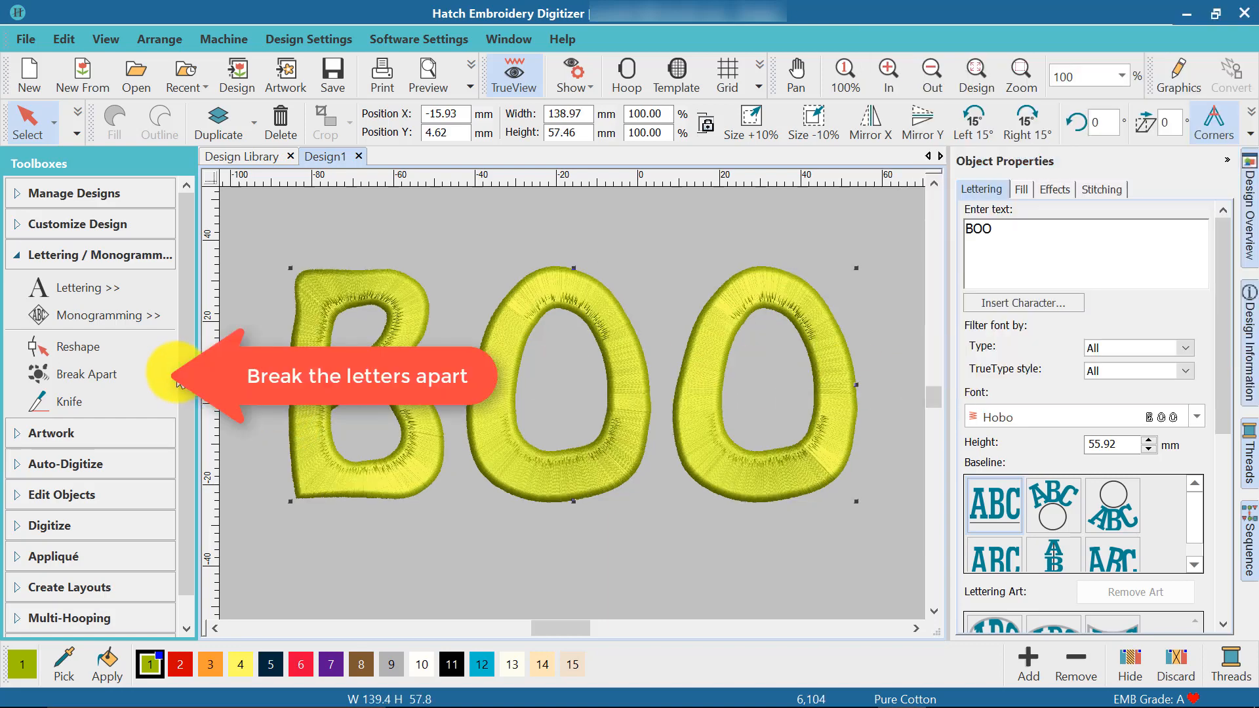
Break the BOO lettering apart into separate letters and recolor the B with black thread color 11.
left_click(90, 384)
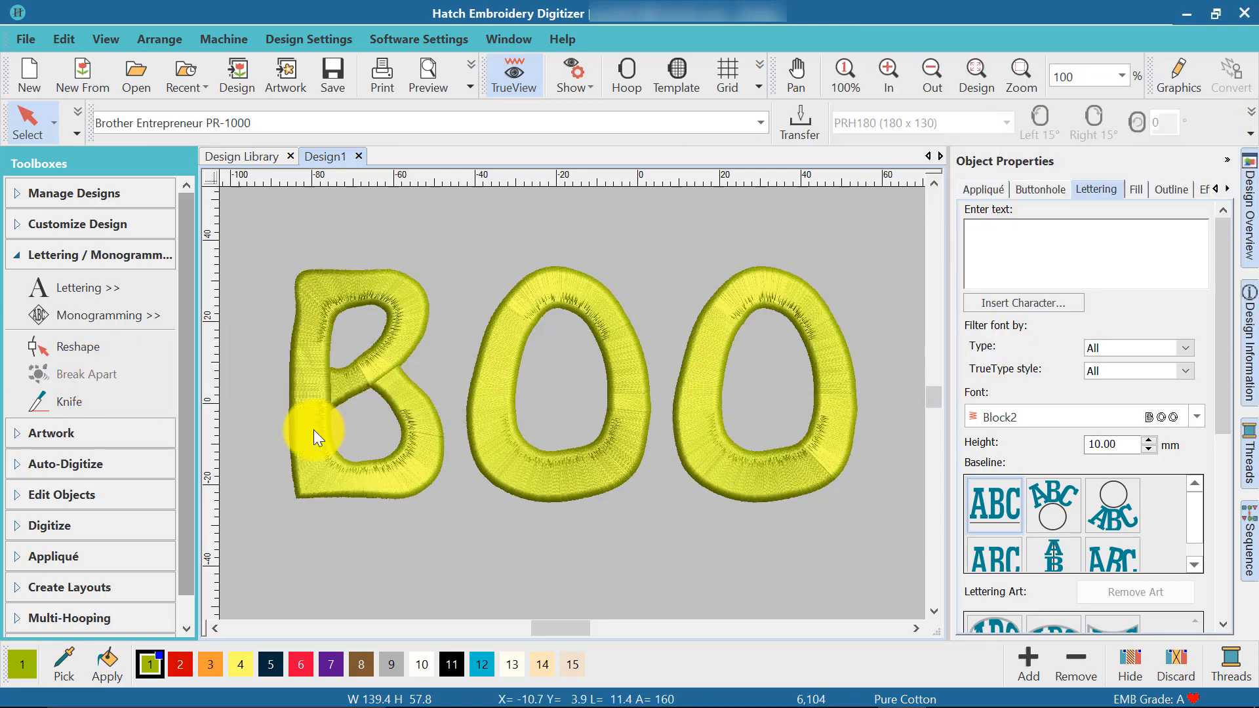
left_click(423, 394)
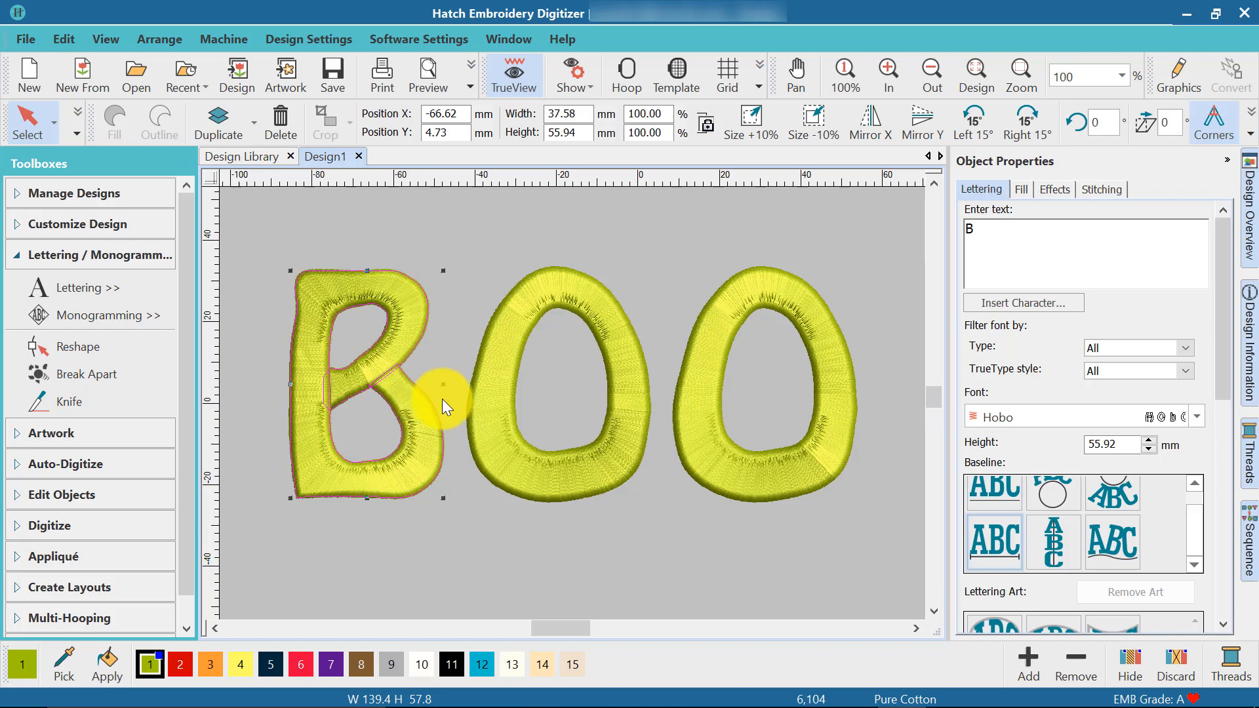
left_click(513, 447)
left_click(714, 477)
left_click(393, 483)
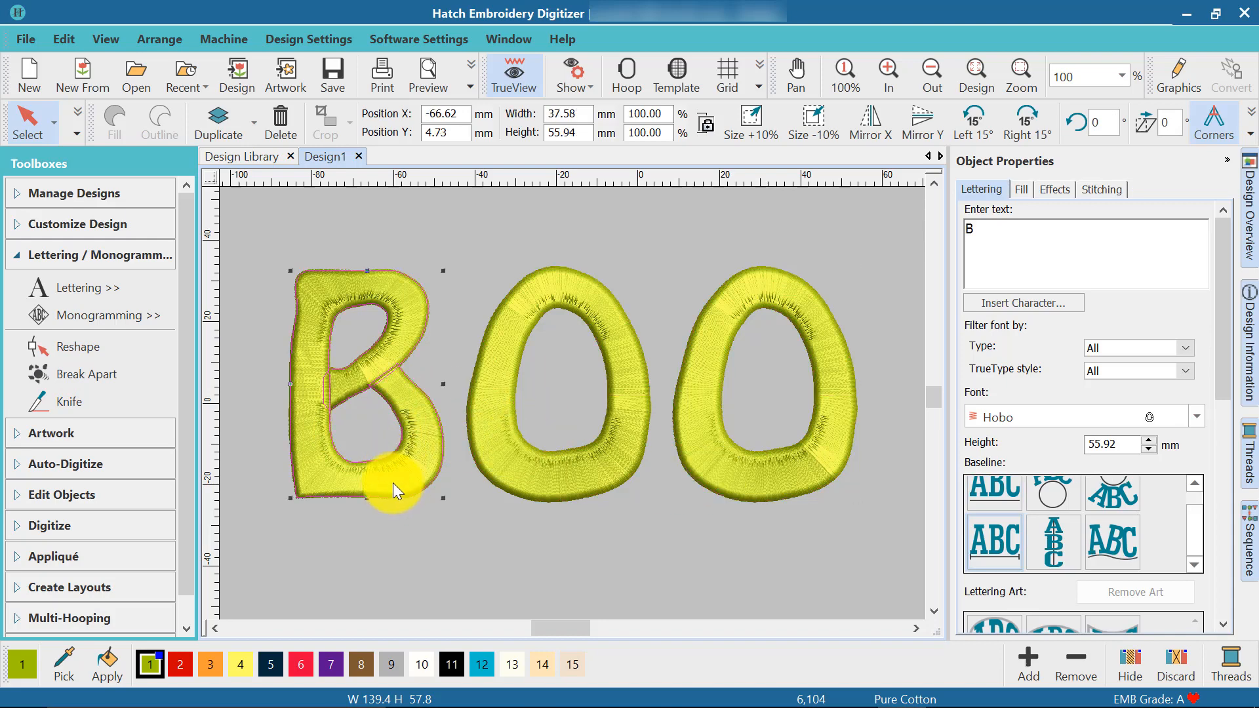
left_click(450, 666)
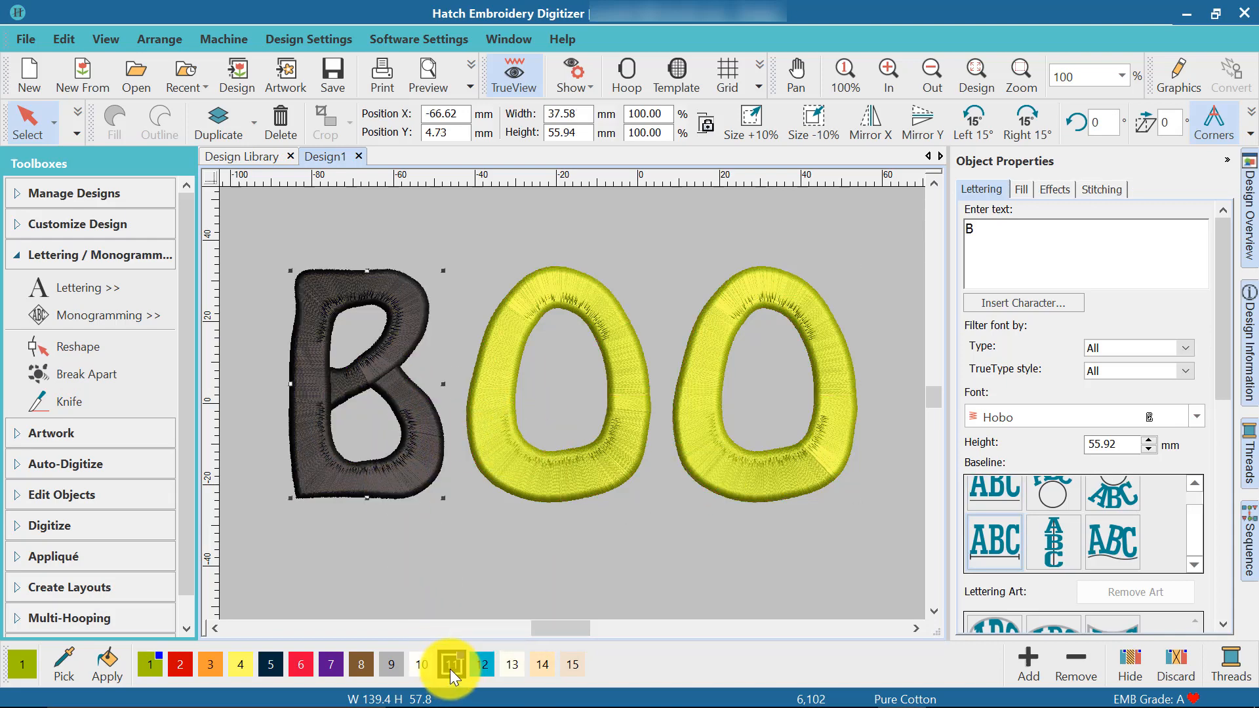
Change the fill stitch type of the letter B to Embossed.
left_click(1020, 189)
left_click(991, 379)
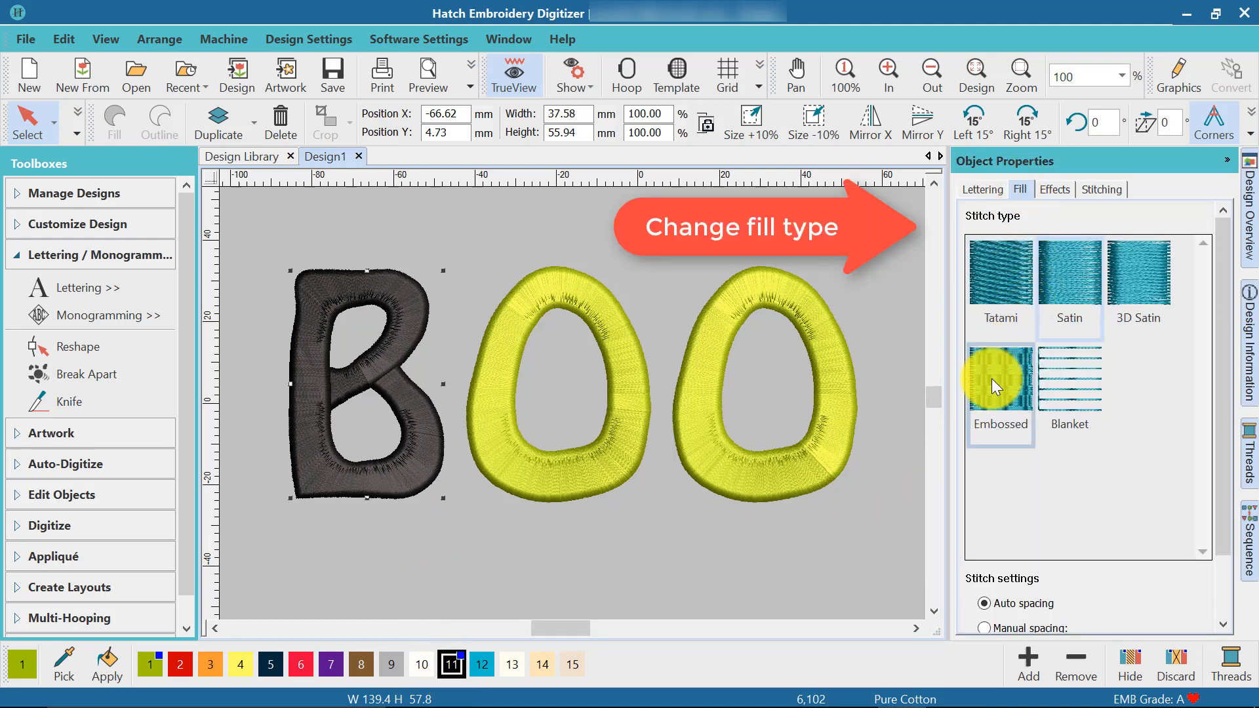
left_click(990, 396)
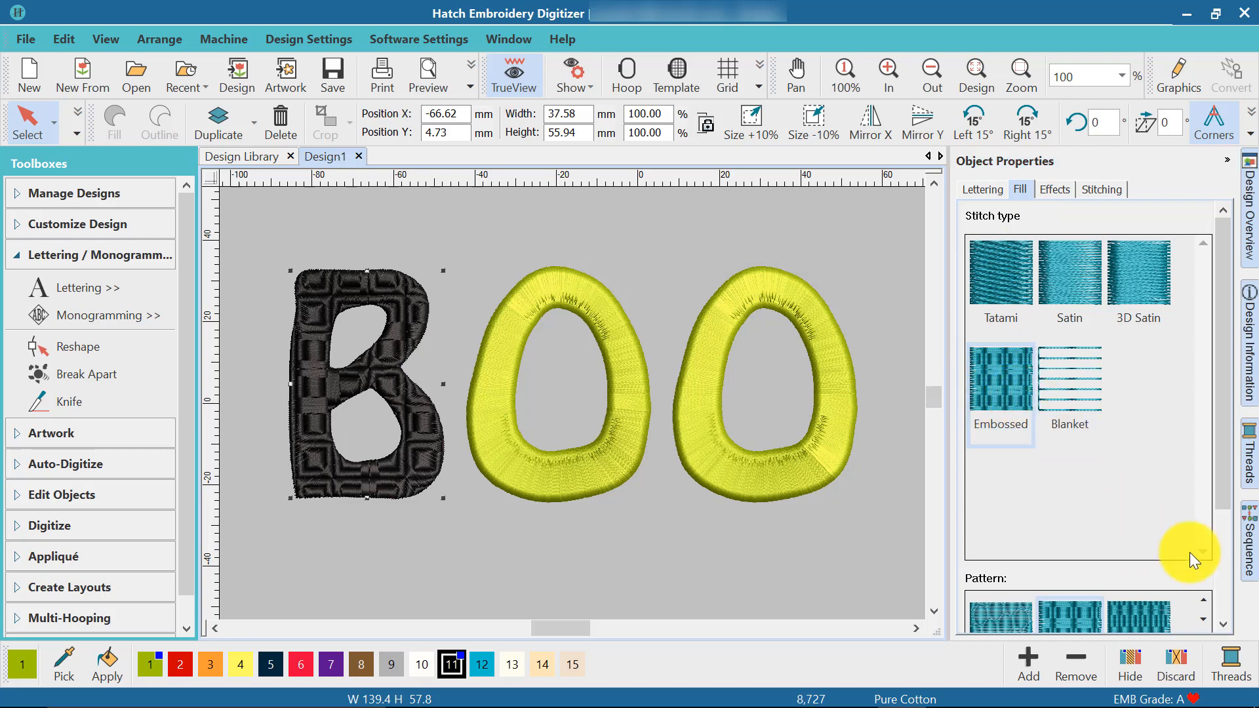
Set the embossed fill pattern of the letter B to Circle7.
left_click_drag(1225, 493, 1228, 596)
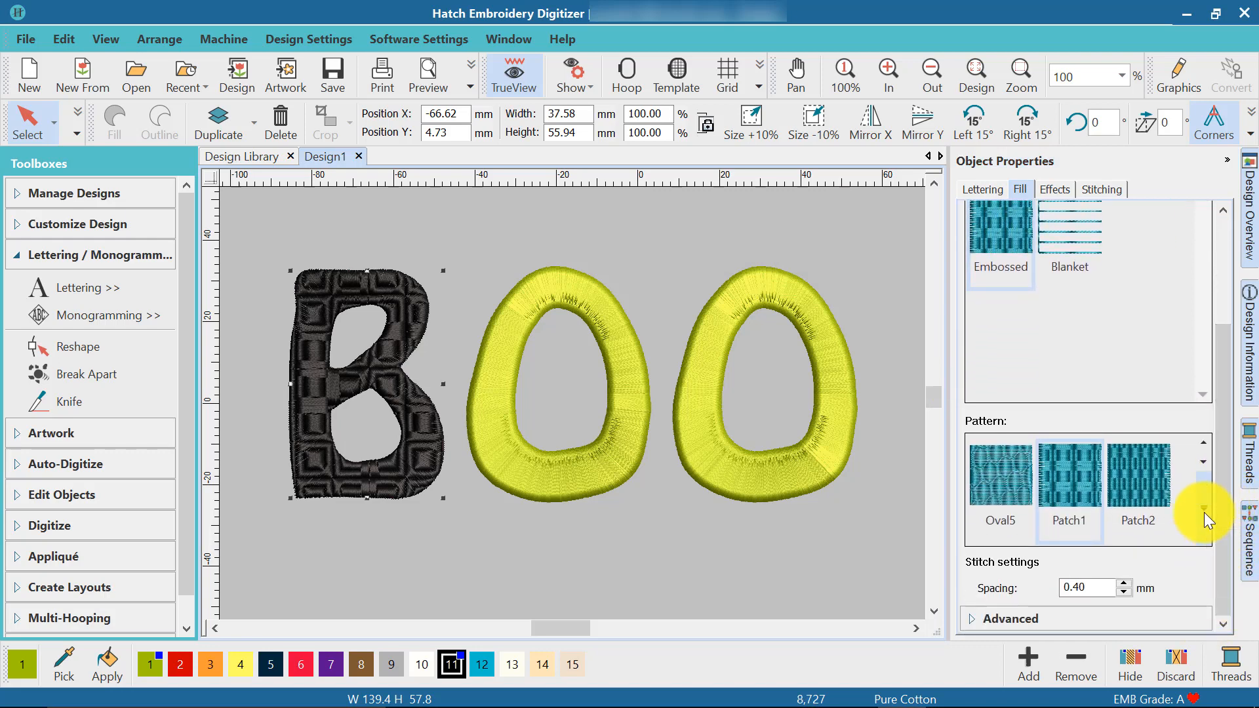
left_click(1204, 462)
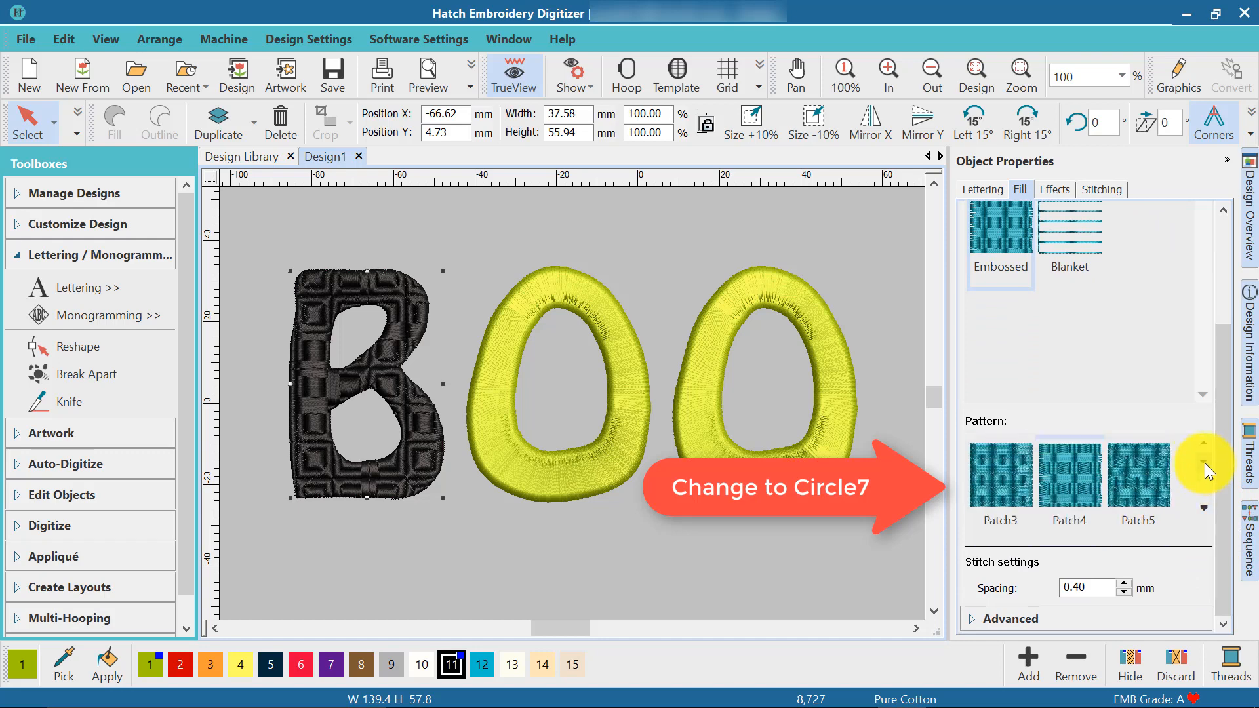
left_click(1205, 463)
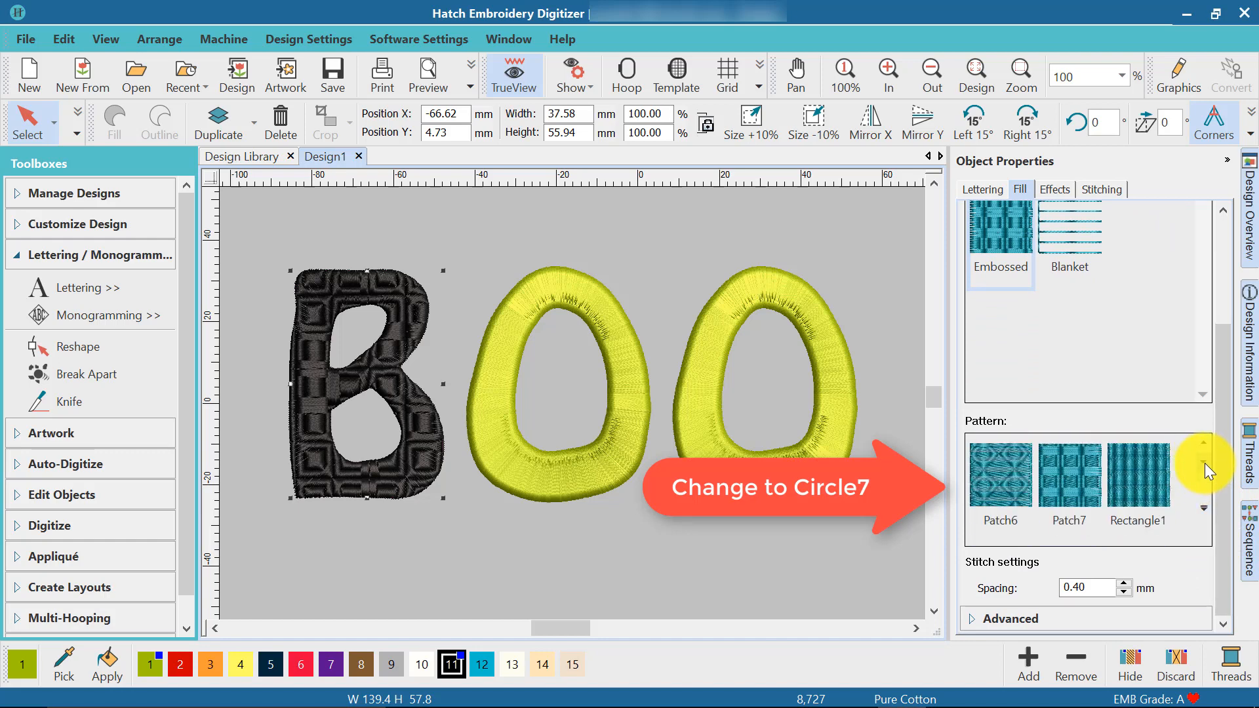
left_click(1204, 509)
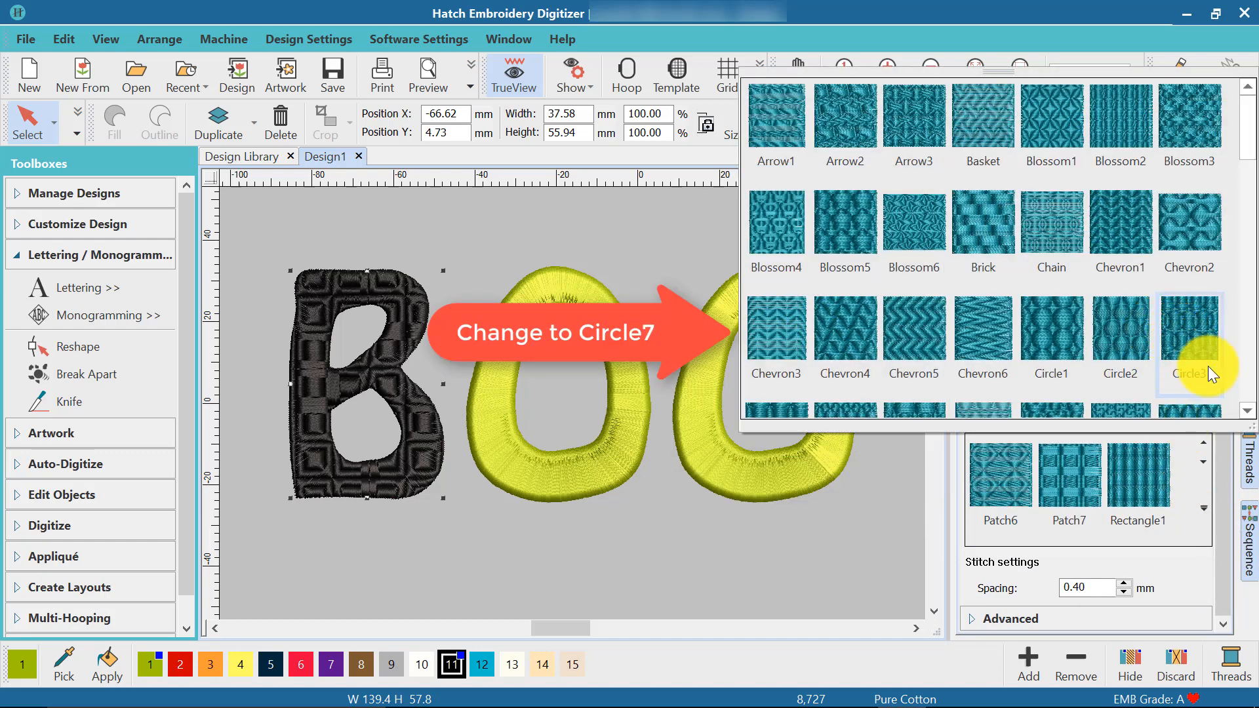
left_click(1247, 412)
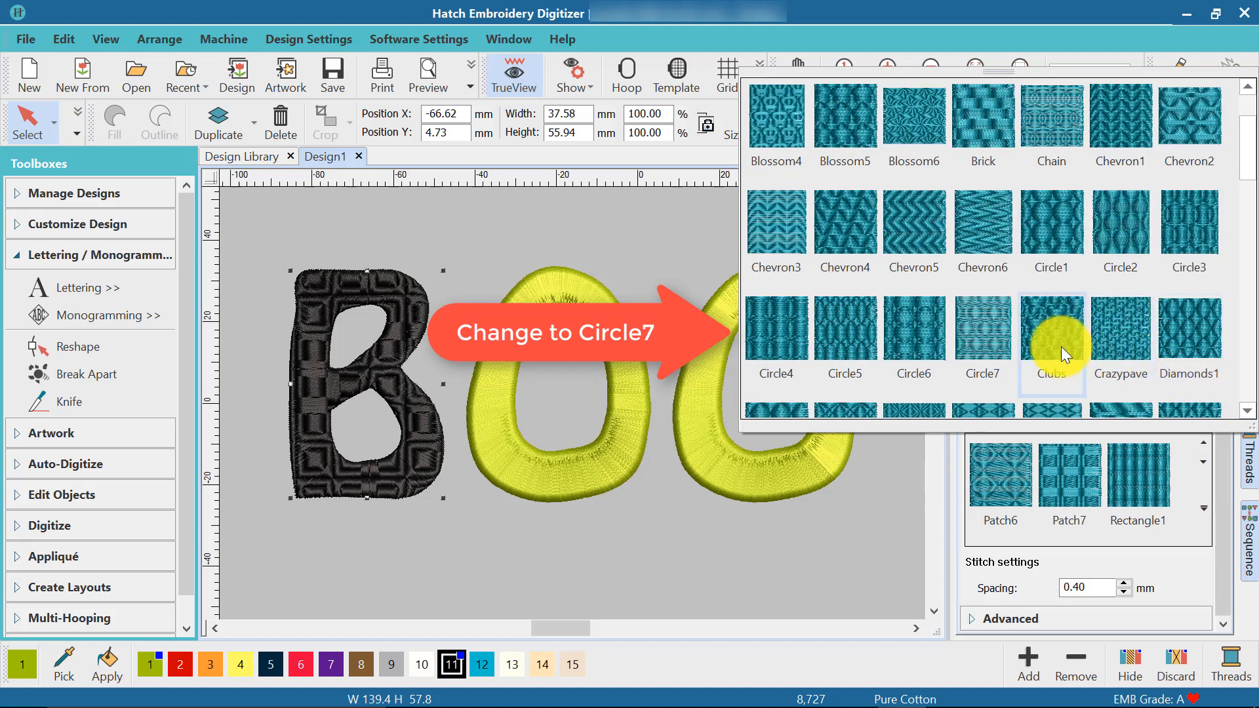
left_click(984, 331)
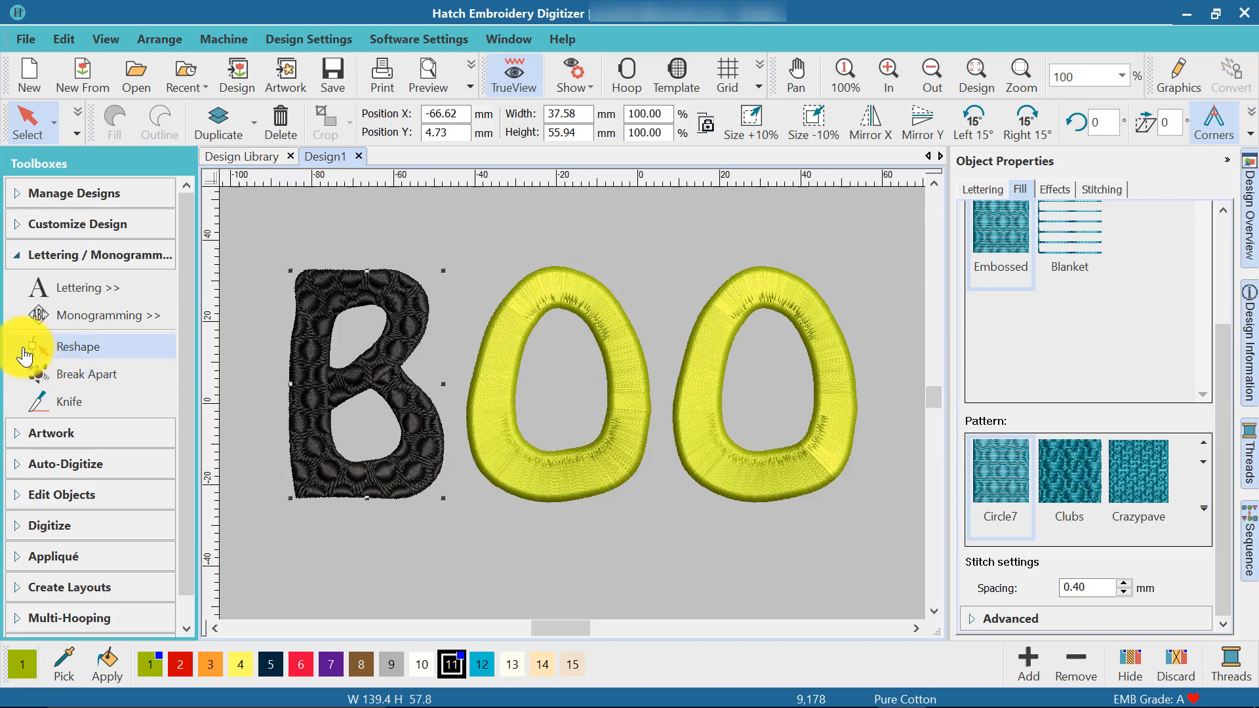
Create Single Run object outlines around the letter B in orange 1300 Hatch Default, without offset outlines.
left_click(18, 259)
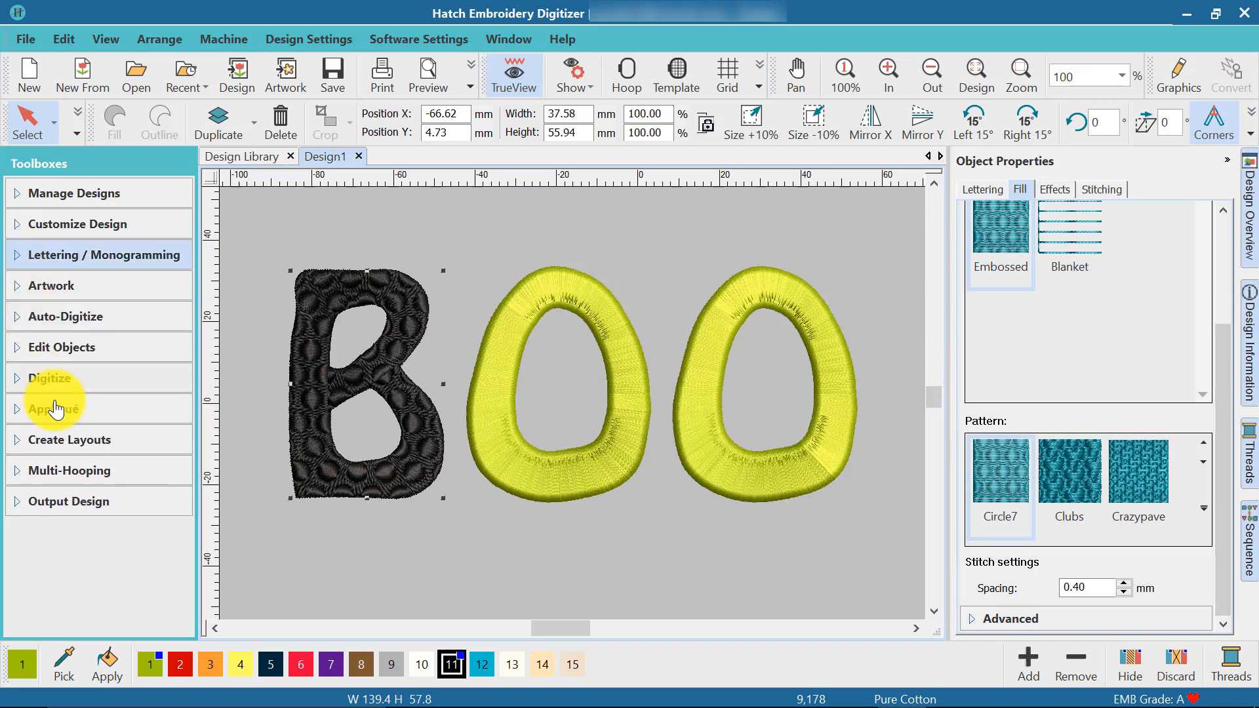
left_click(28, 440)
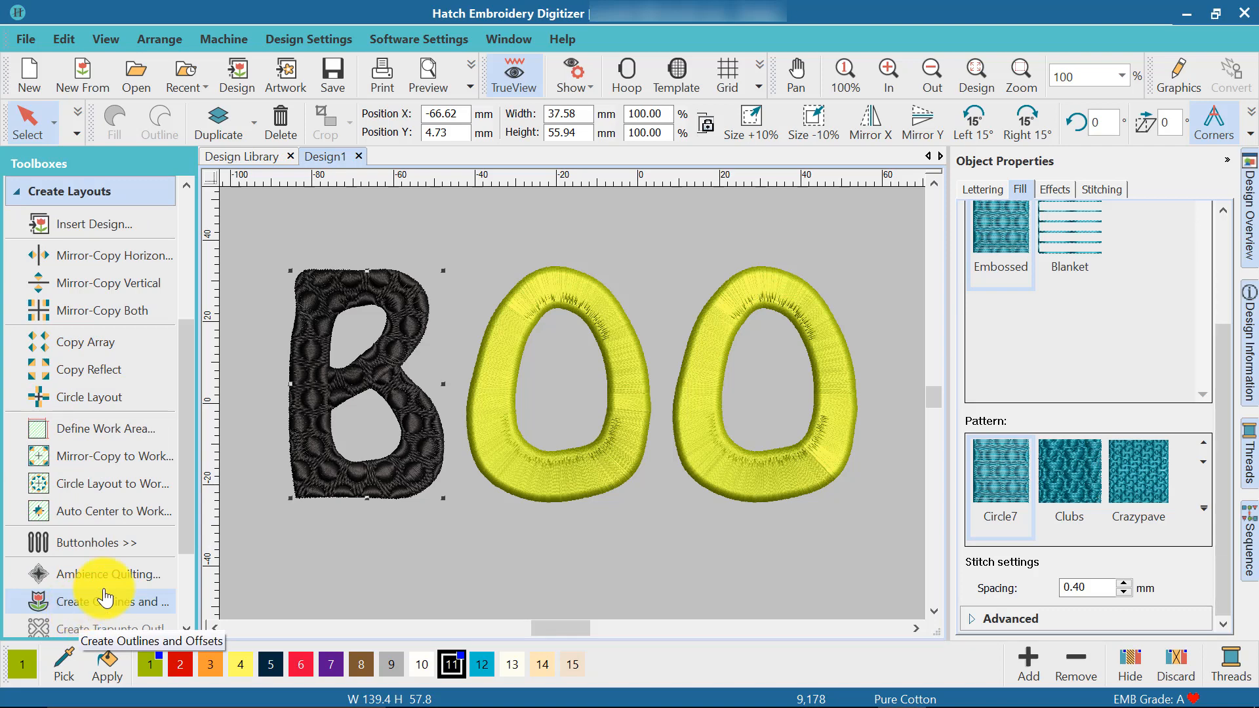
left_click_drag(188, 533, 174, 603)
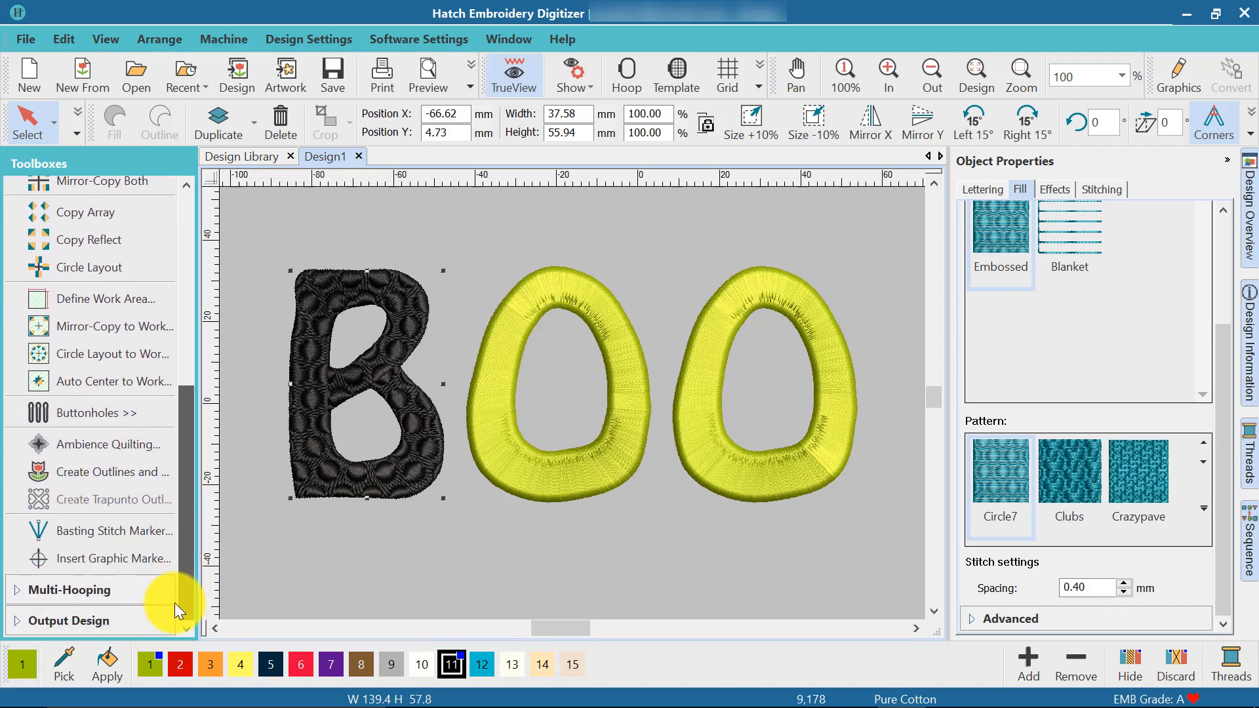
left_click(98, 473)
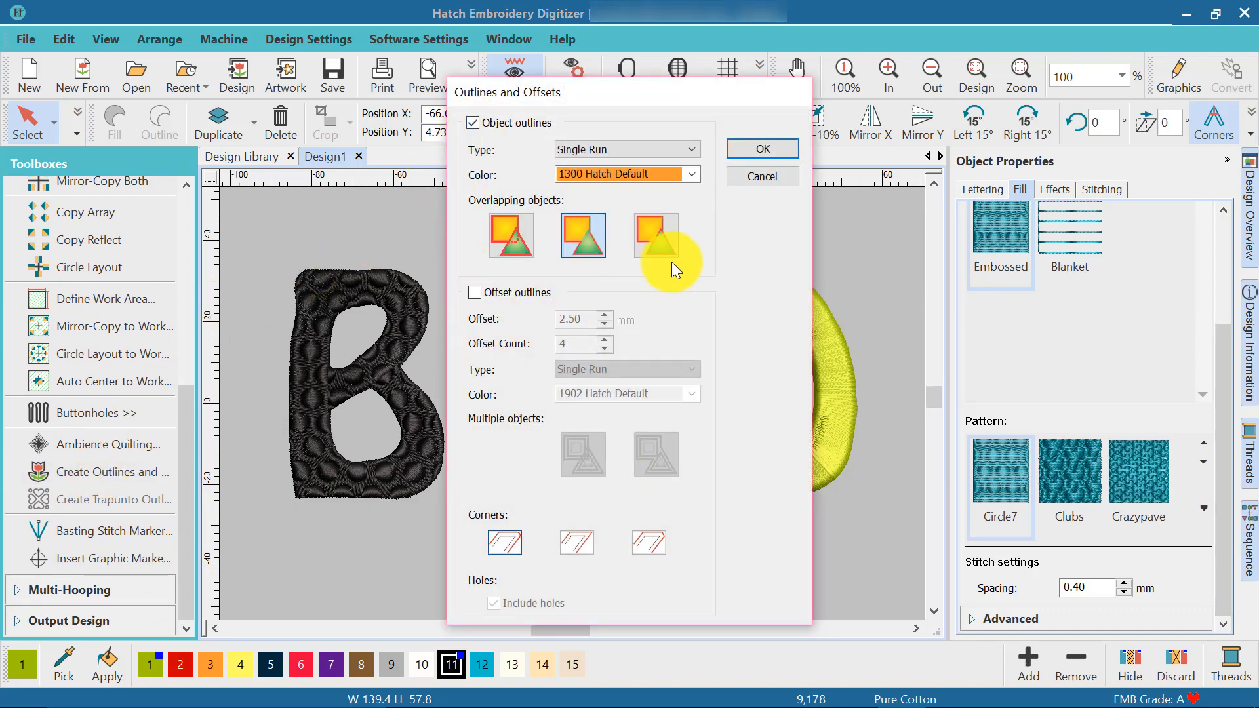
left_click(690, 176)
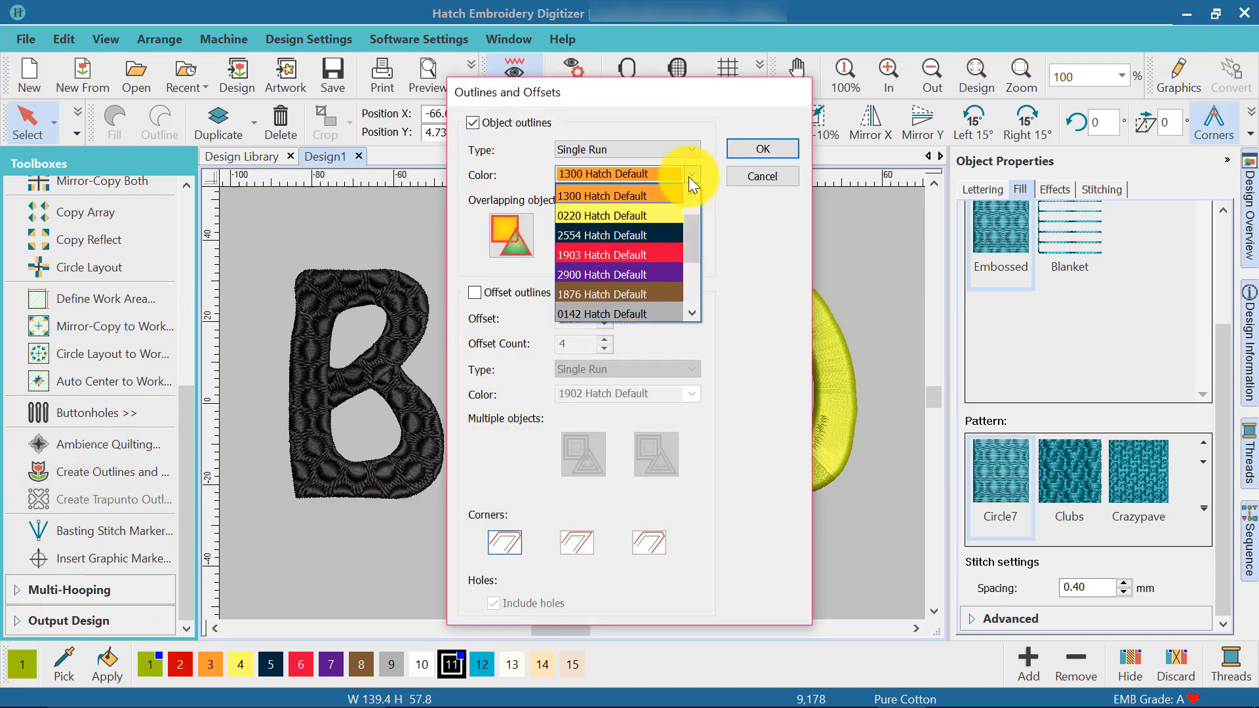
left_click(646, 196)
left_click(757, 151)
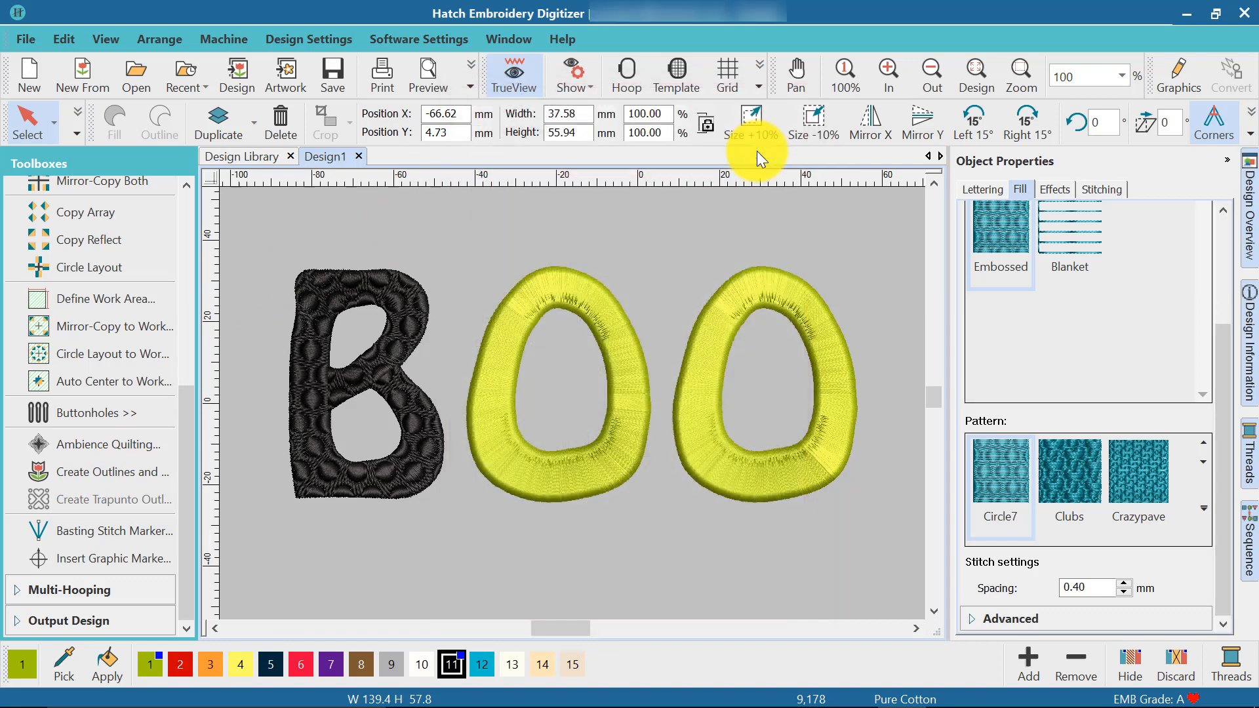
Select the B's three outline objects in the stitch sequence and change their outline type to Motif.
left_click(1249, 539)
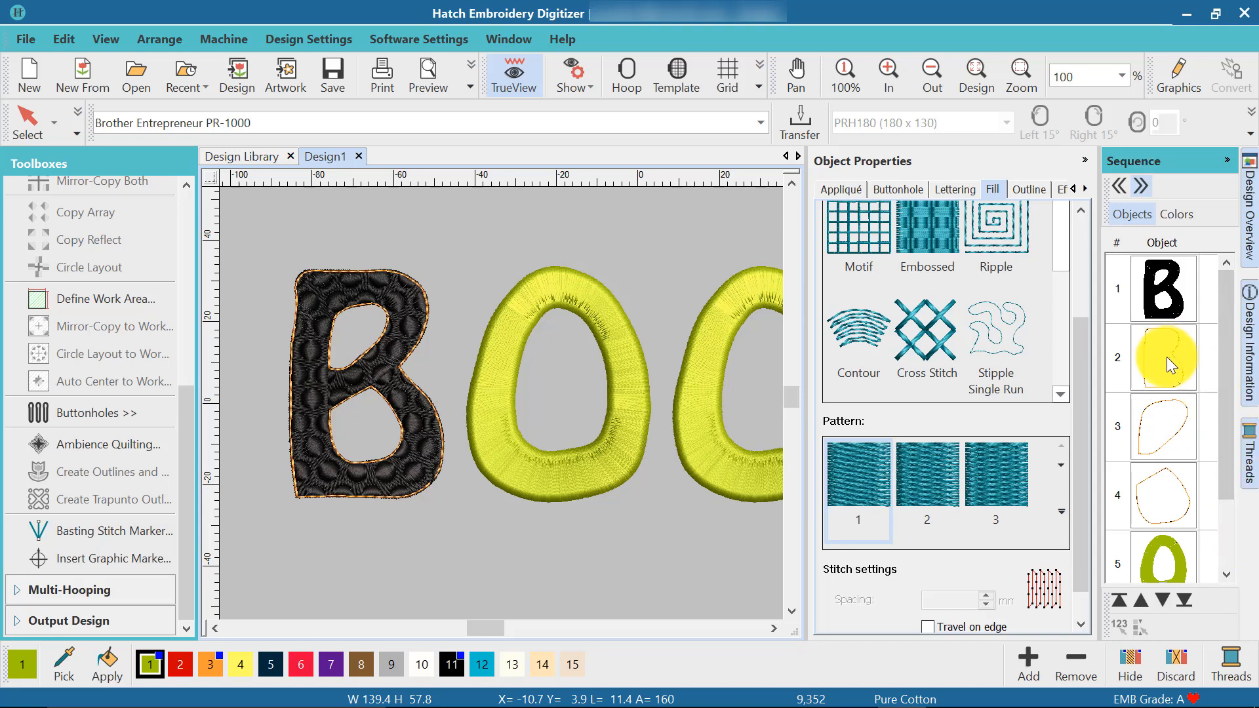
left_click(1166, 356)
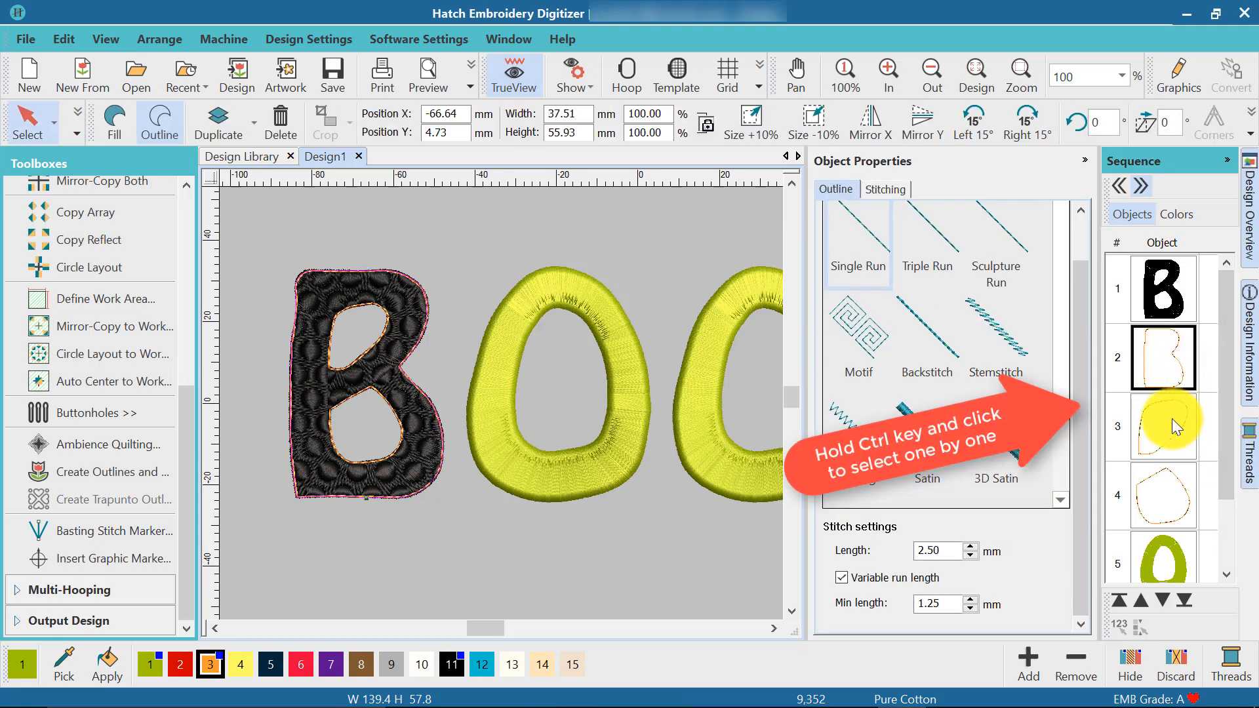
left_click(1171, 418, "ctrl")
left_click(1166, 492, "ctrl")
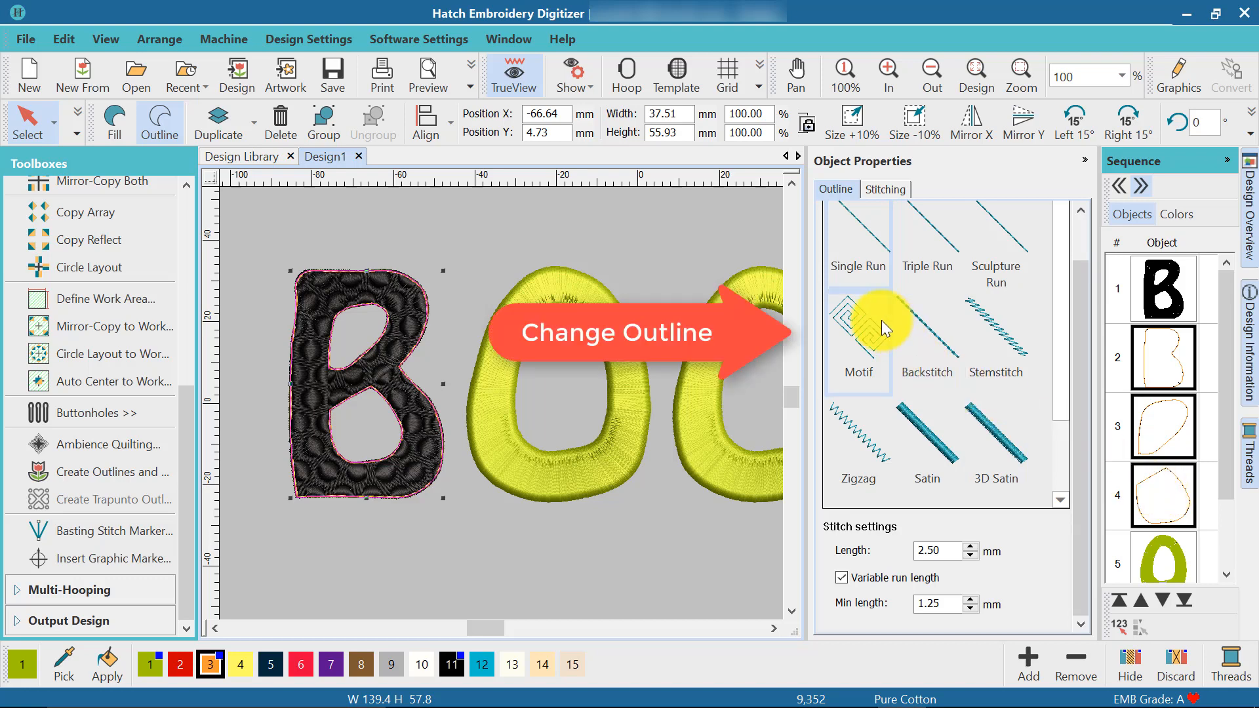
left_click(869, 341)
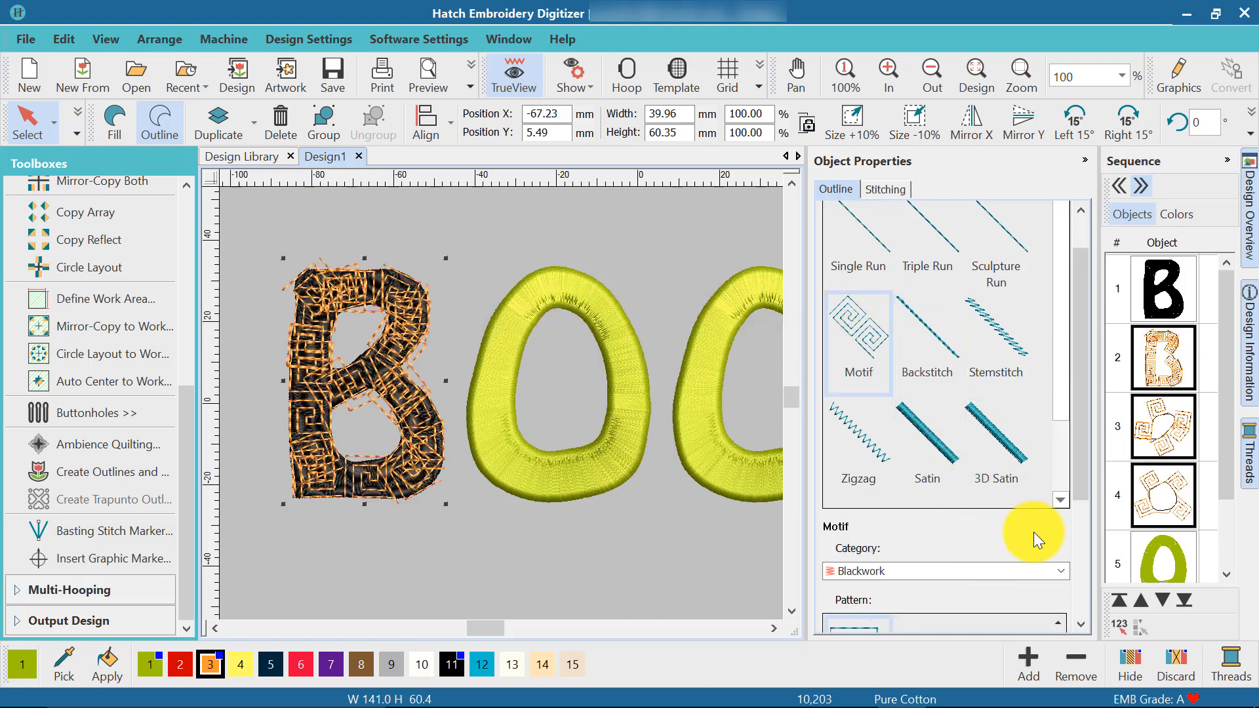
Set the motif category of the B's outlines to Single Motifs.
left_click_drag(1078, 497, 1074, 583)
left_click(1062, 421)
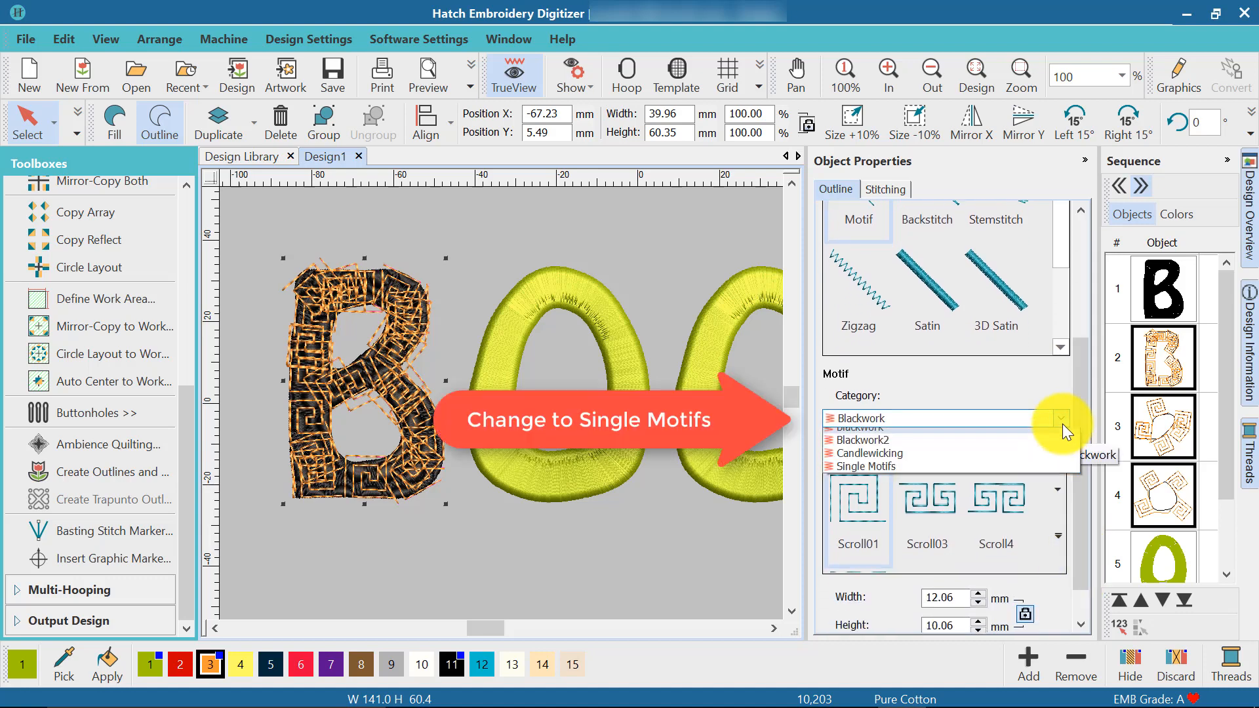
left_click(905, 474)
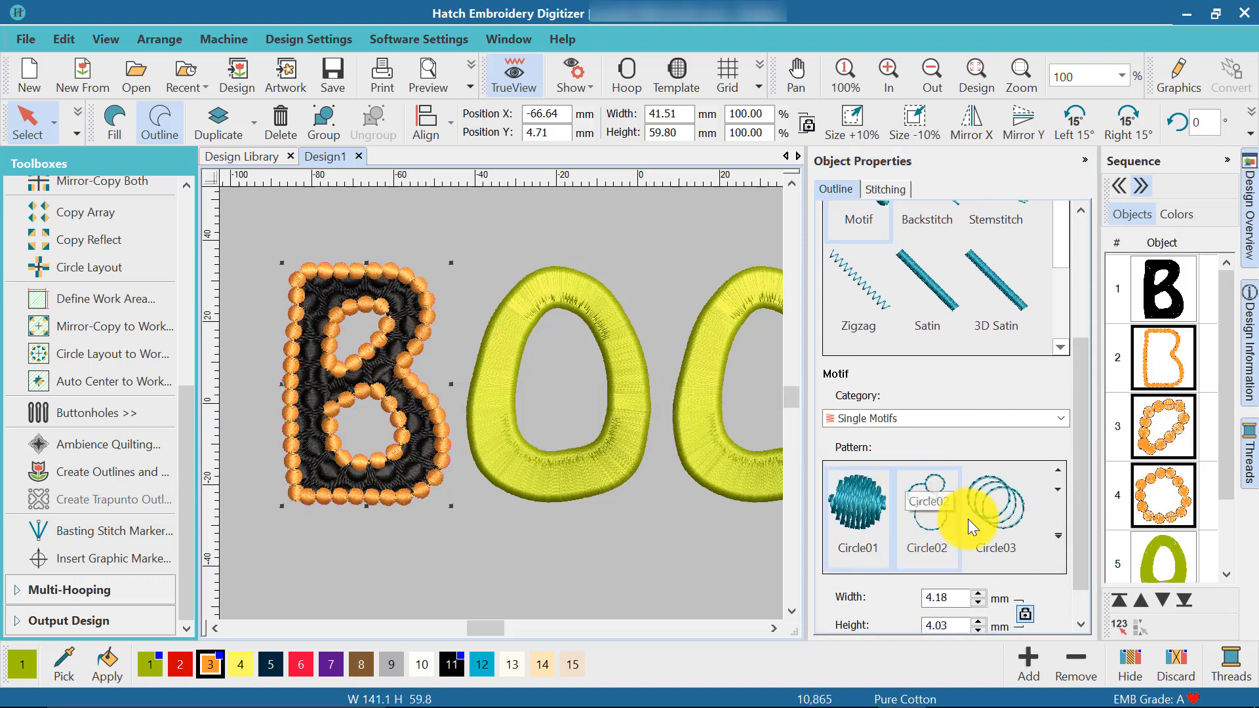
Set the motif pattern of the B's three outlines to ZigZag22.
left_click(1060, 537)
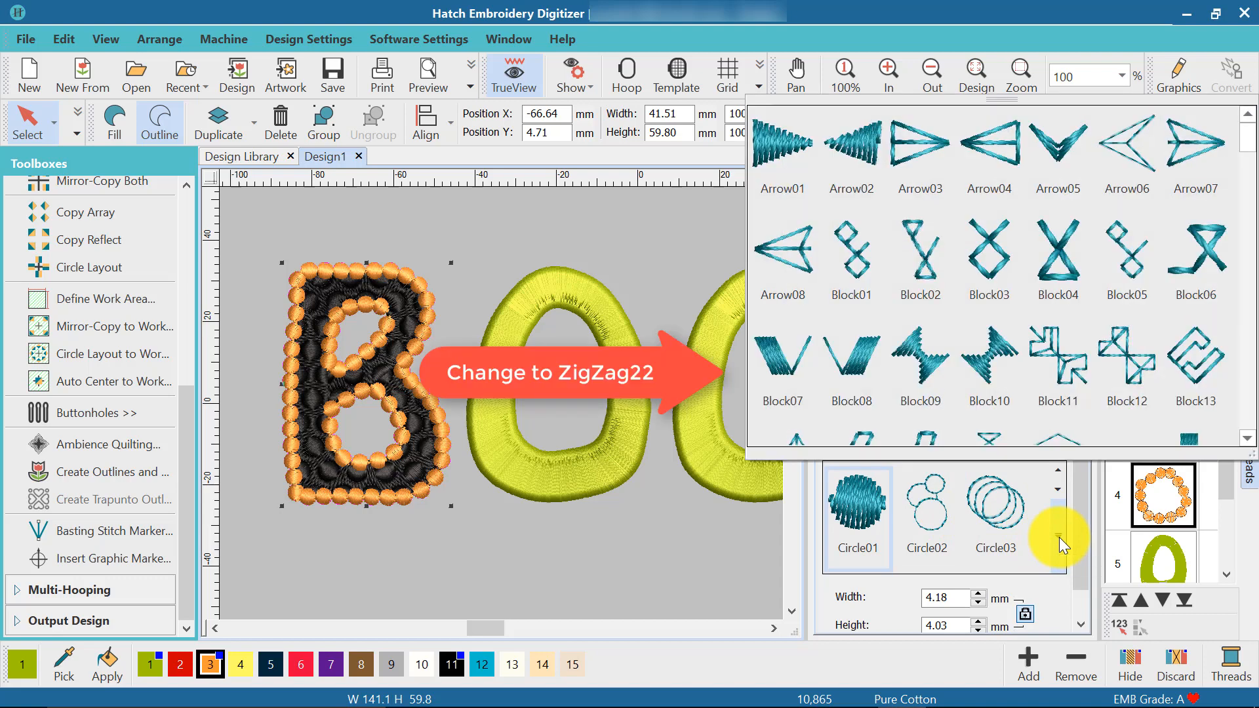
scroll(1191, 391, "down", 3)
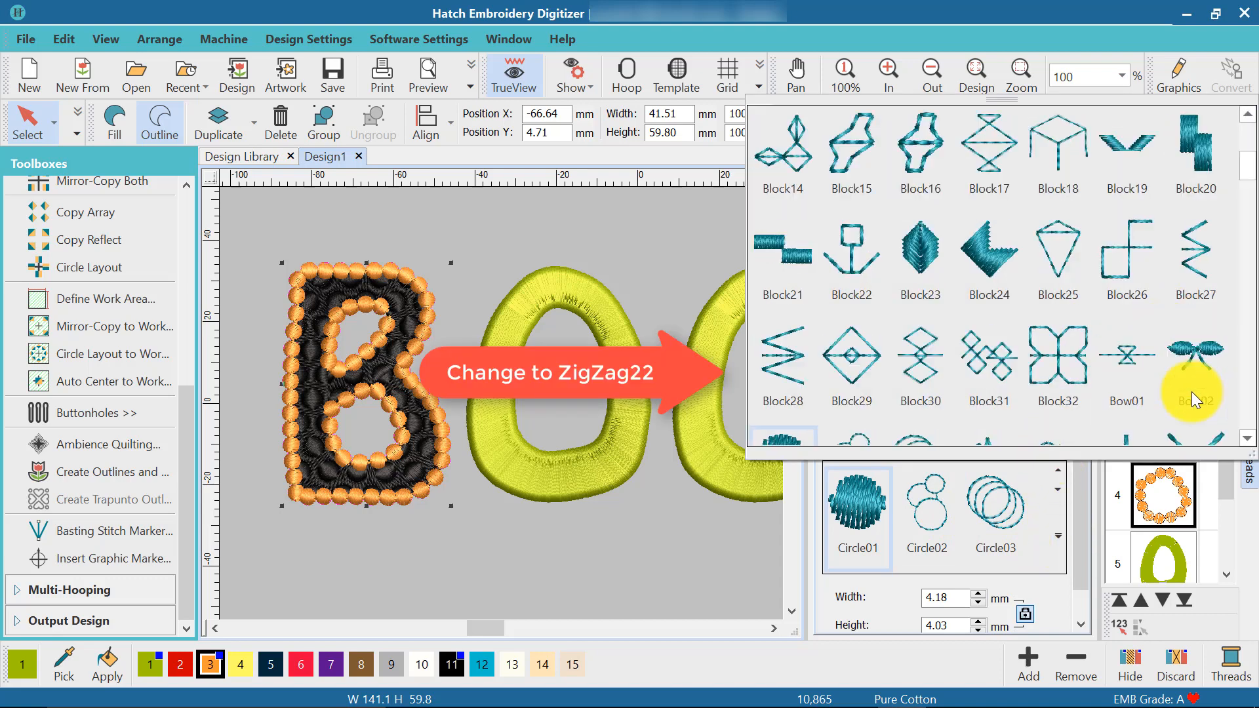
scroll(1191, 391, "down", 3)
left_click(1248, 439)
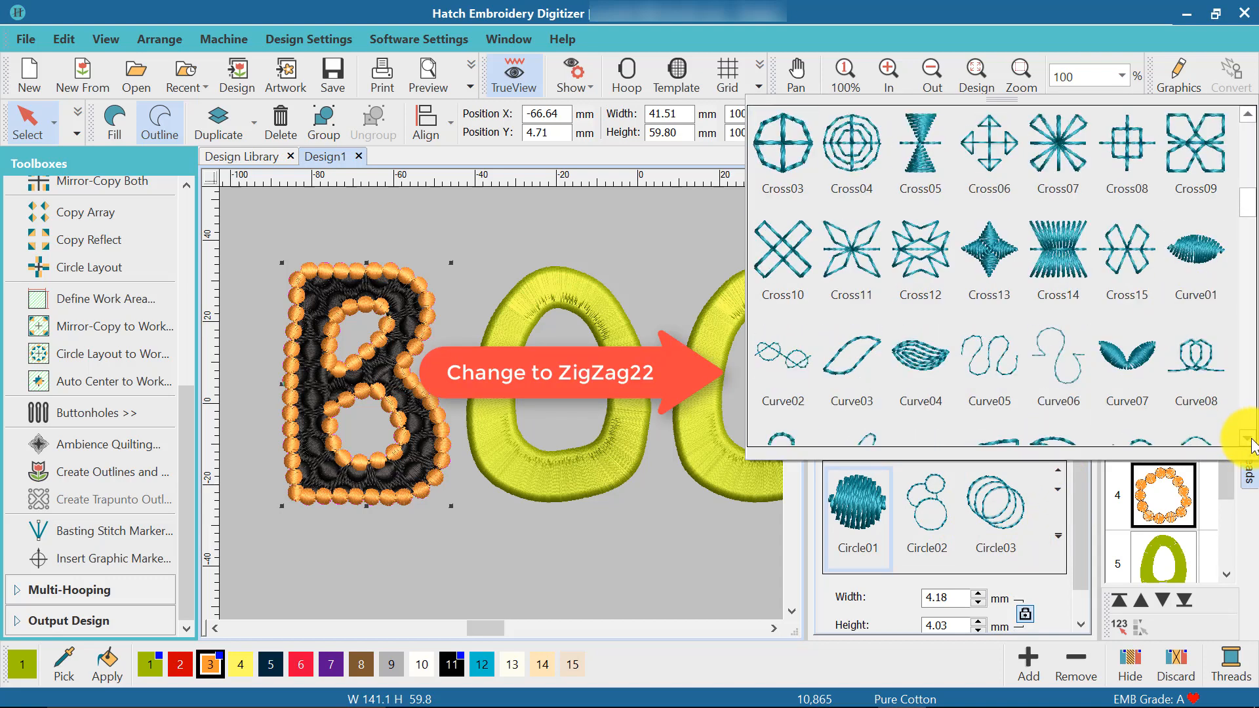
scroll(1251, 446, "down", 15)
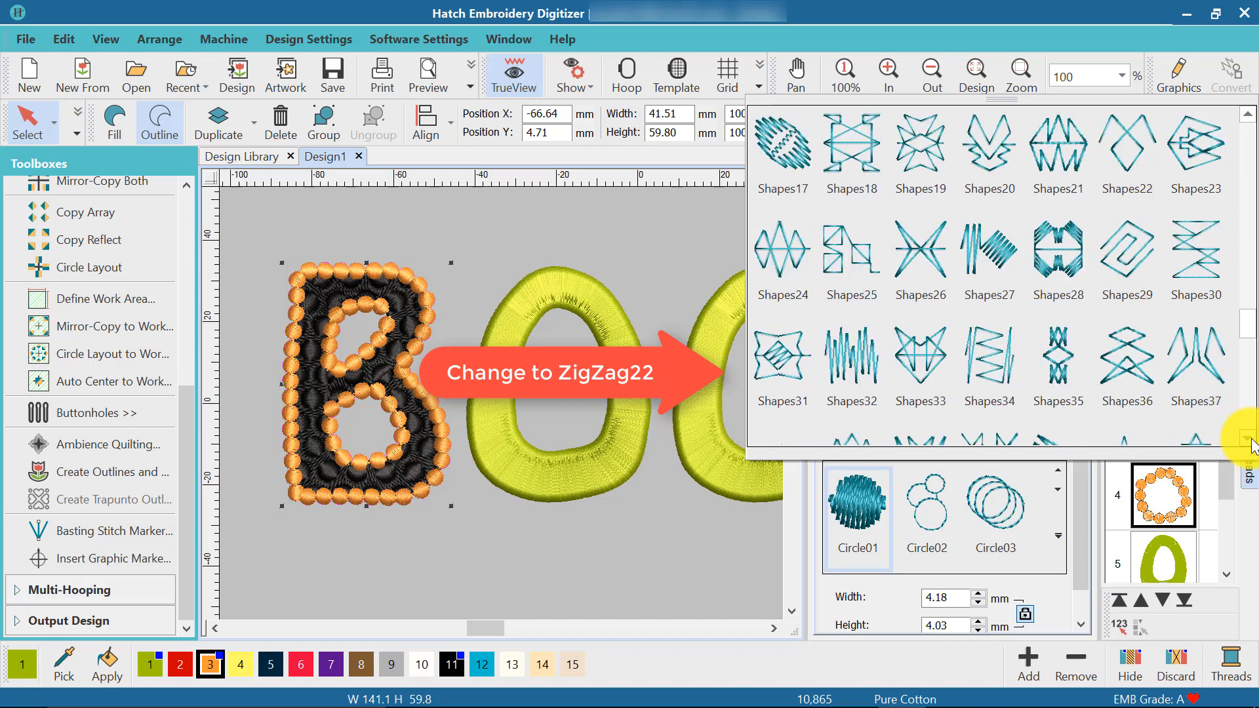
scroll(1248, 439, "down", 8)
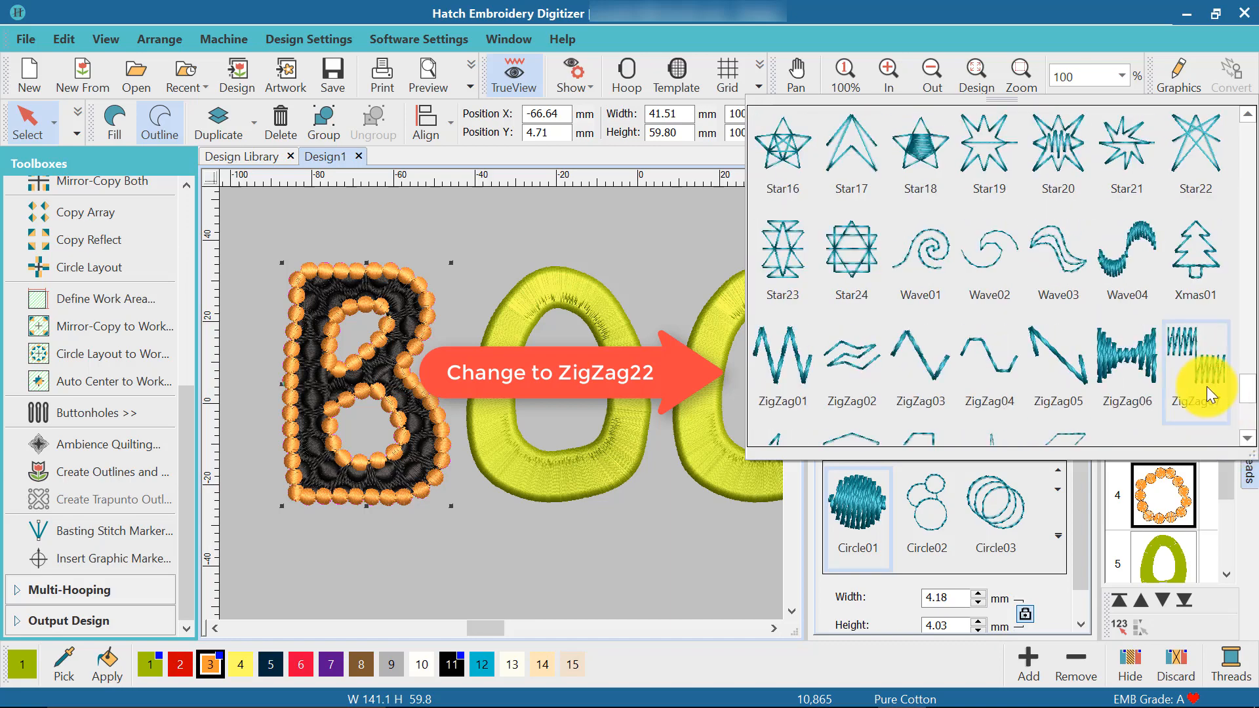
left_click(1245, 440)
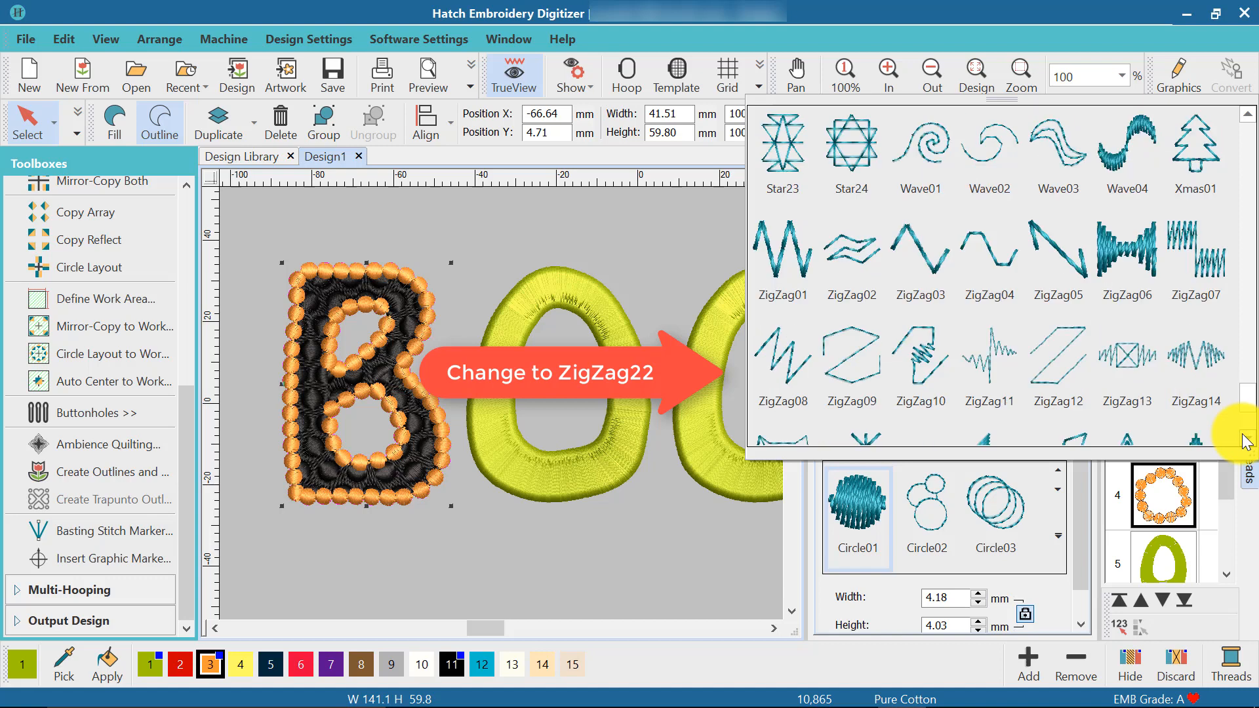
left_click(1245, 446)
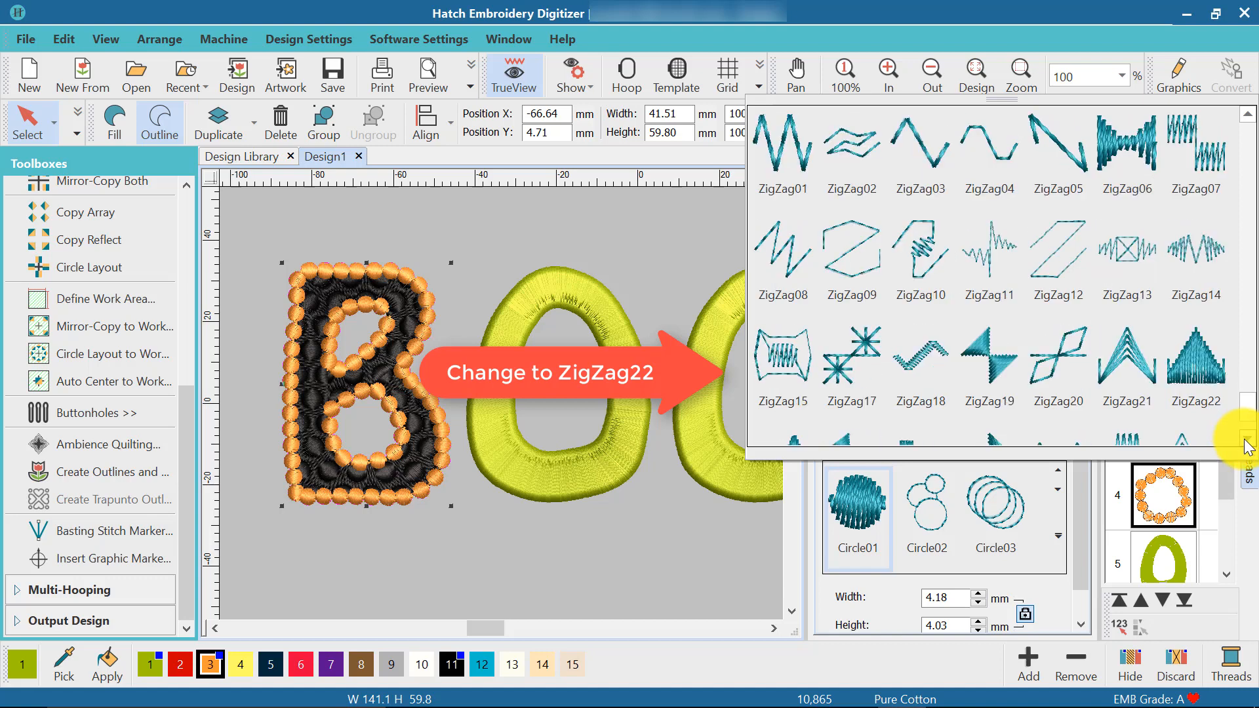
left_click(1190, 361)
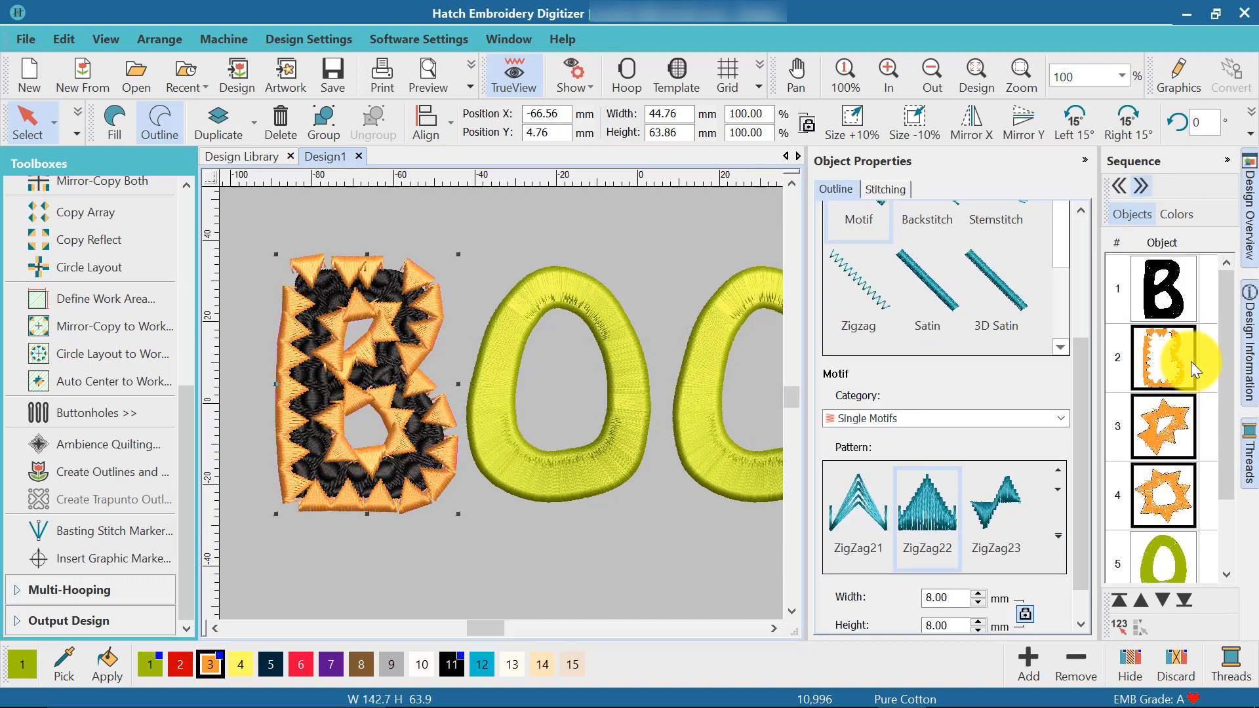
For the B's outer outline only, set the motif width and height to 4 mm and the spacing to 3.5 mm.
left_click(1182, 364)
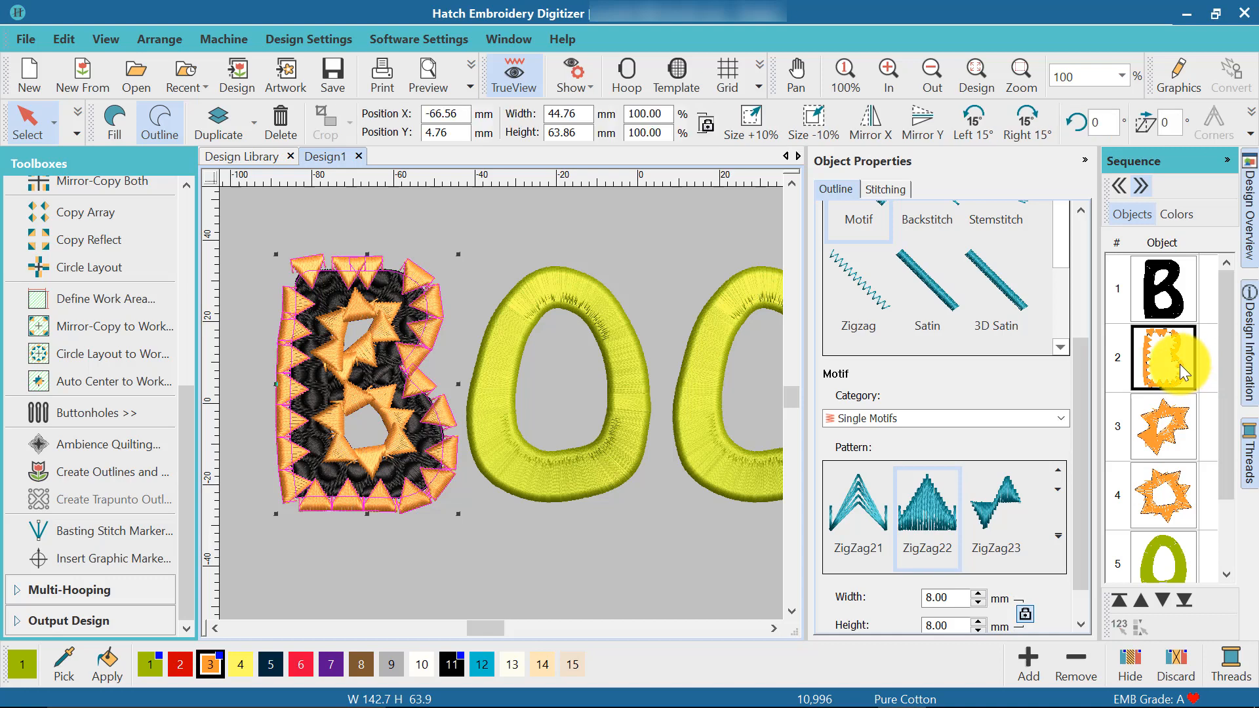
scroll(1078, 489, "down", 1)
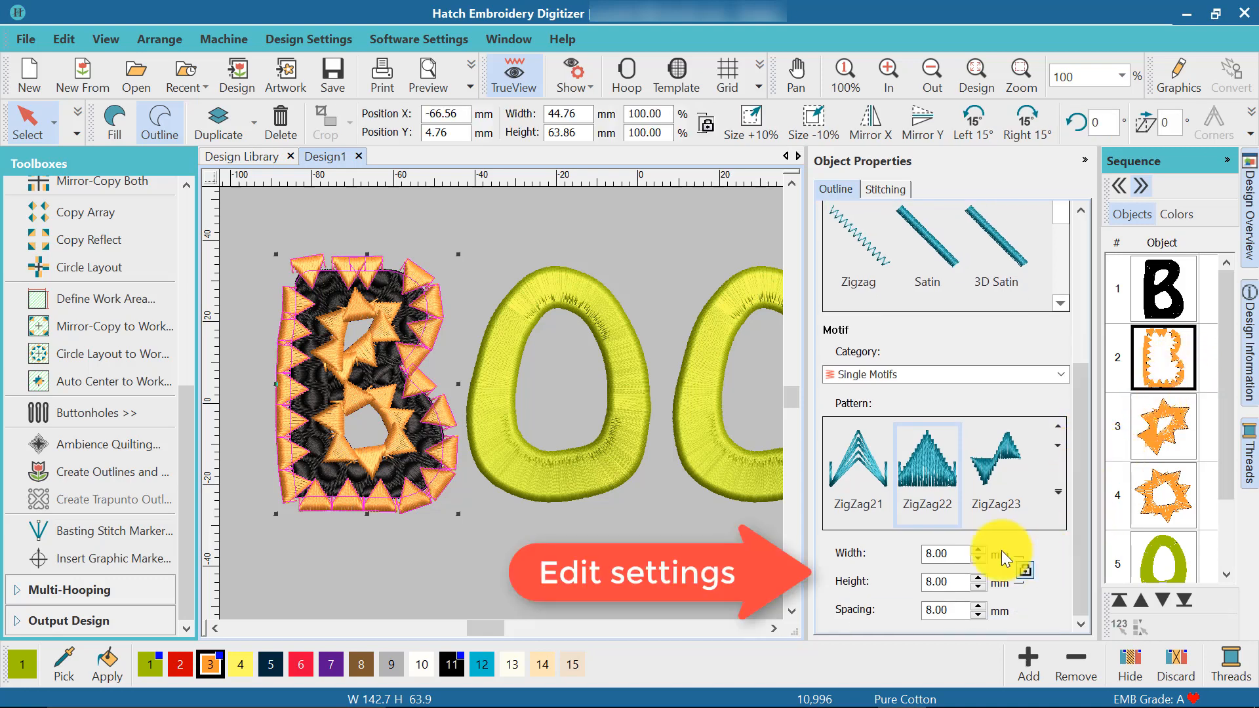
left_click_drag(954, 554, 916, 546)
type("4")
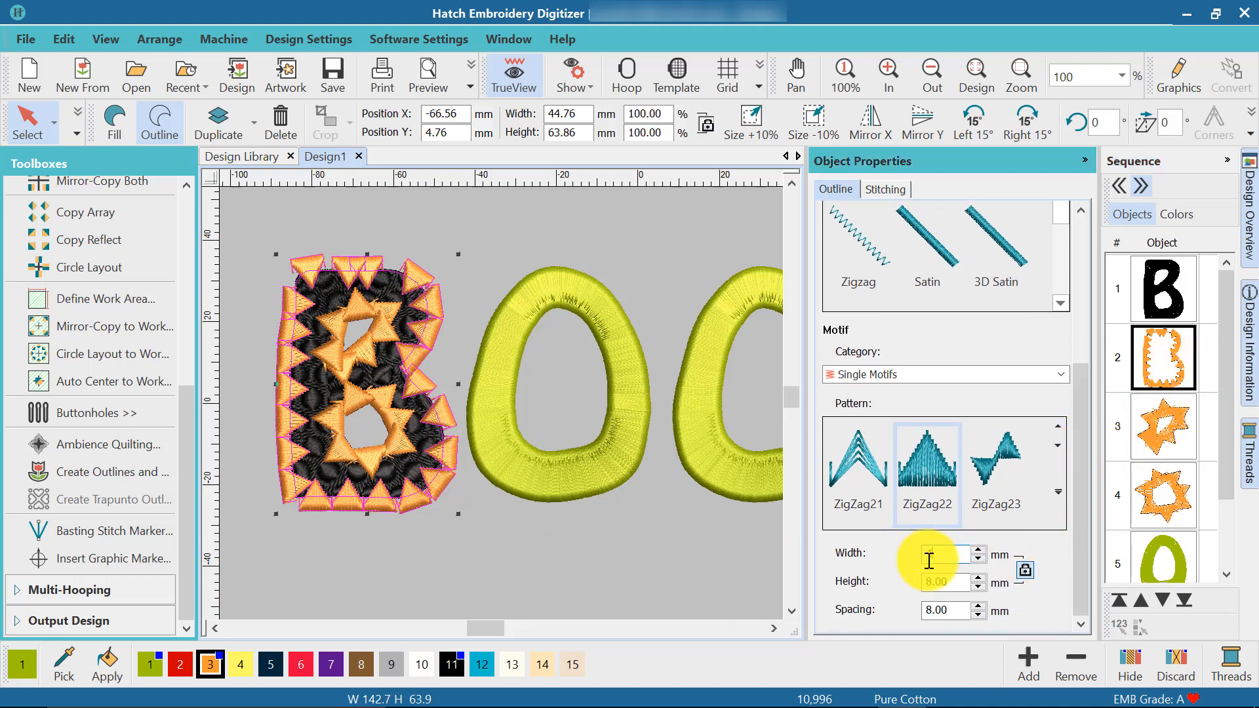
key("Tab")
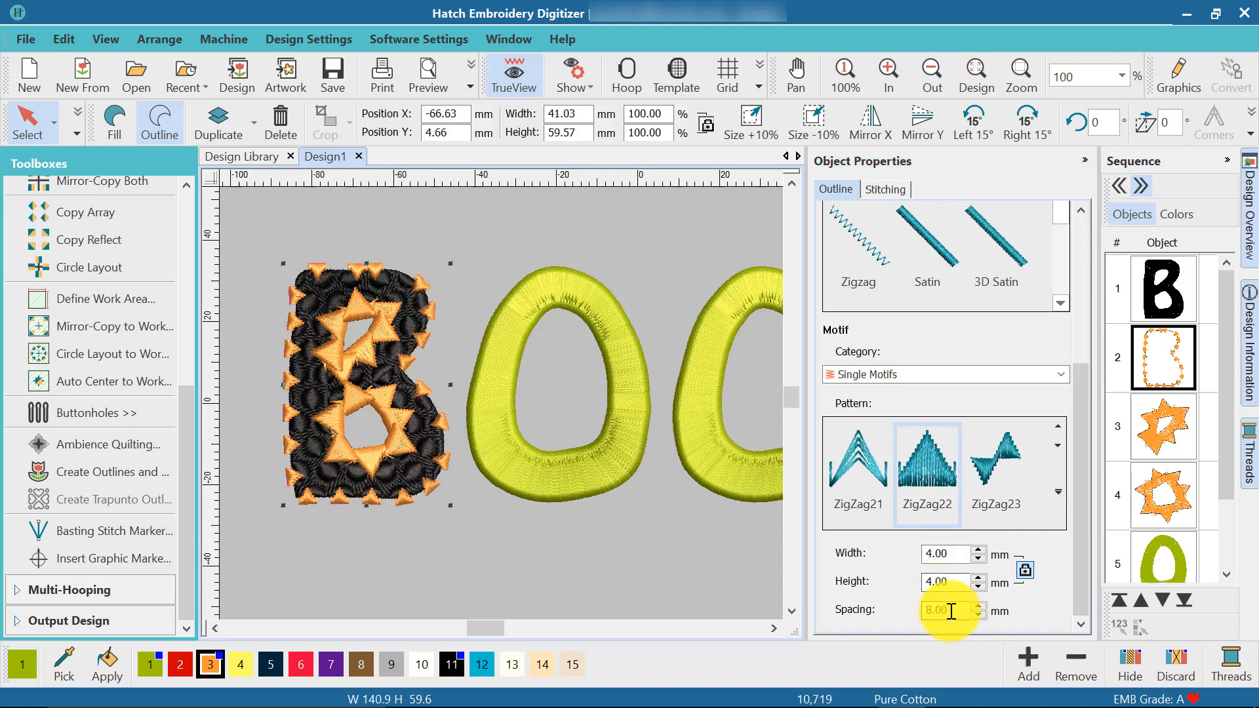
left_click_drag(950, 610, 904, 603)
type("3")
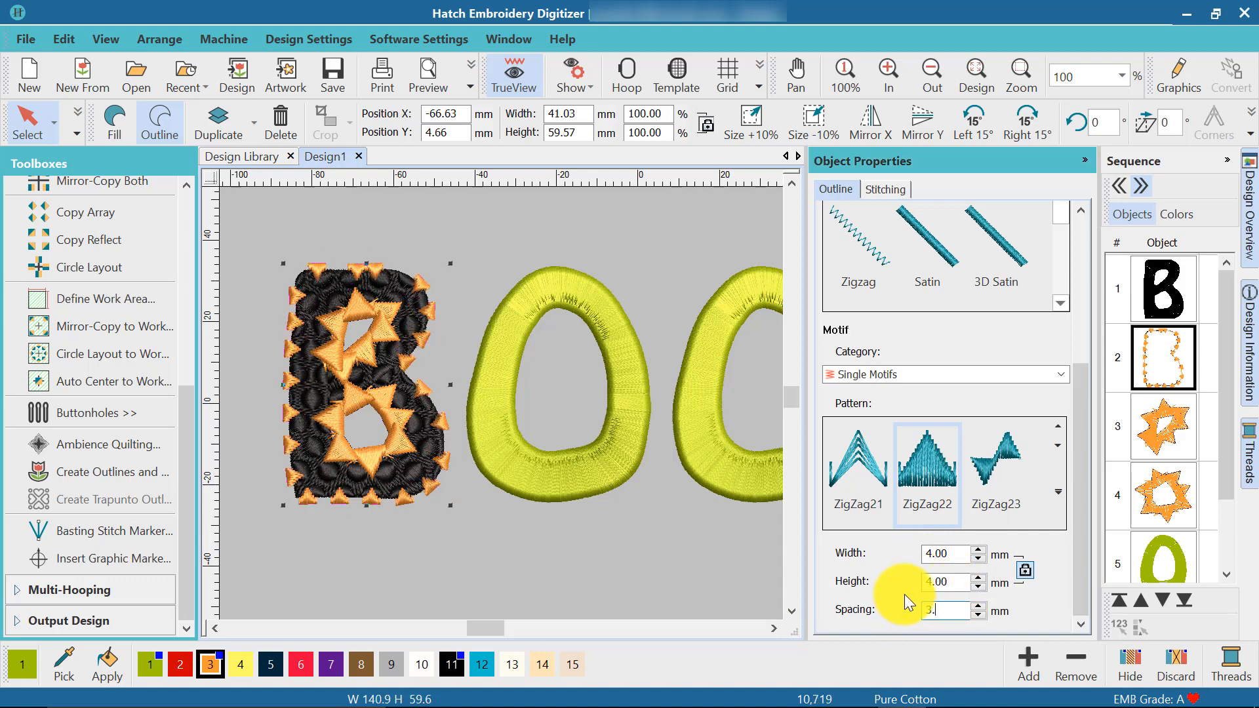
type(".5")
key("Return")
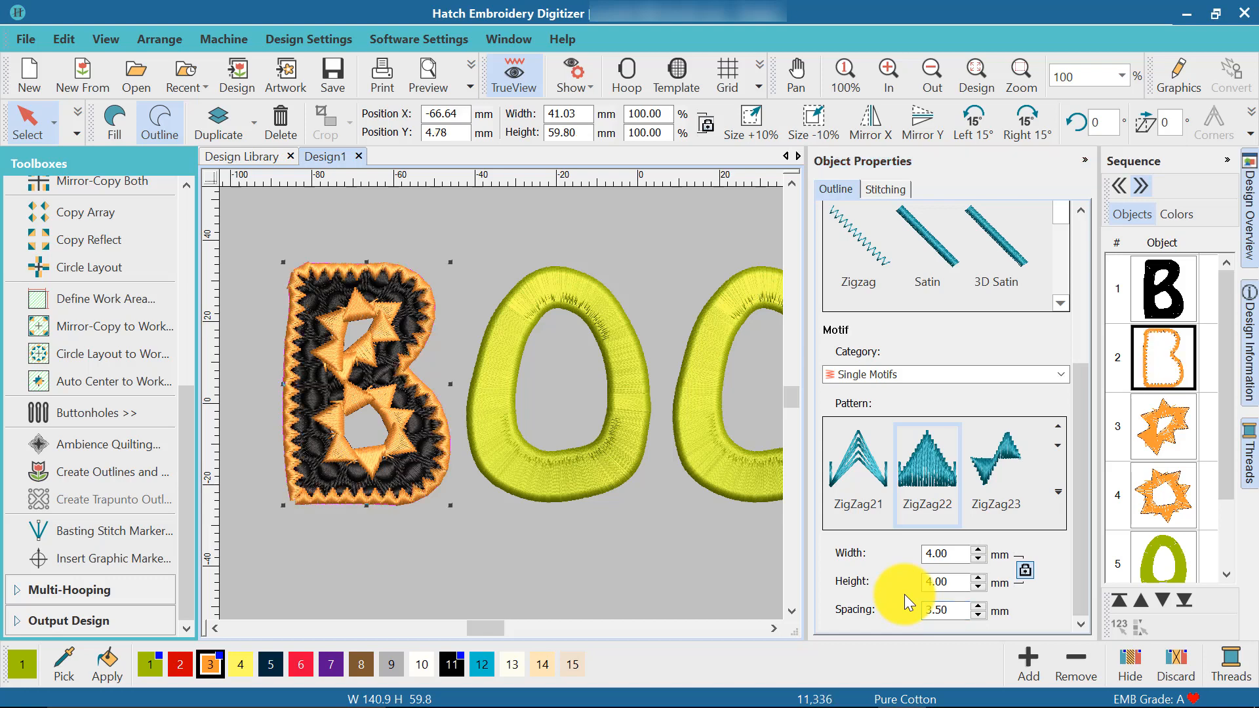
For the B's two inner outlines, set the motif width, height and spacing to 4 mm.
left_click(1176, 431)
left_click(1166, 496, "ctrl")
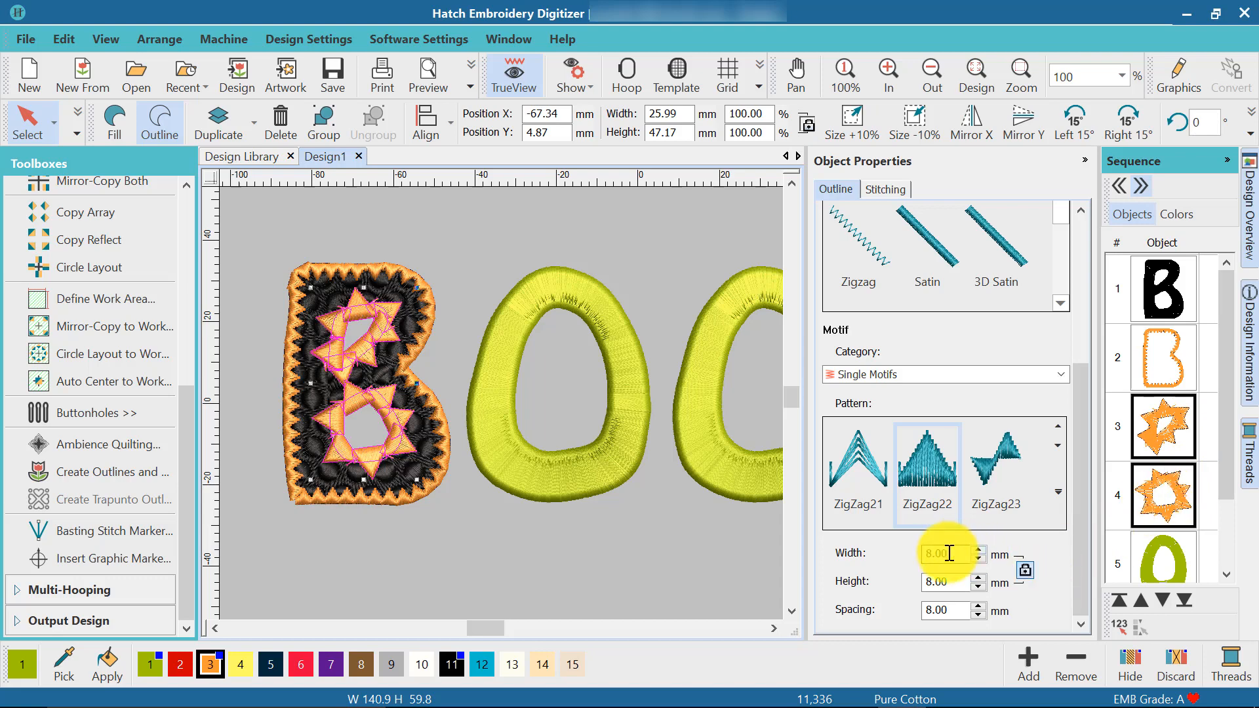
left_click_drag(948, 554, 921, 547)
type("4")
key("Return")
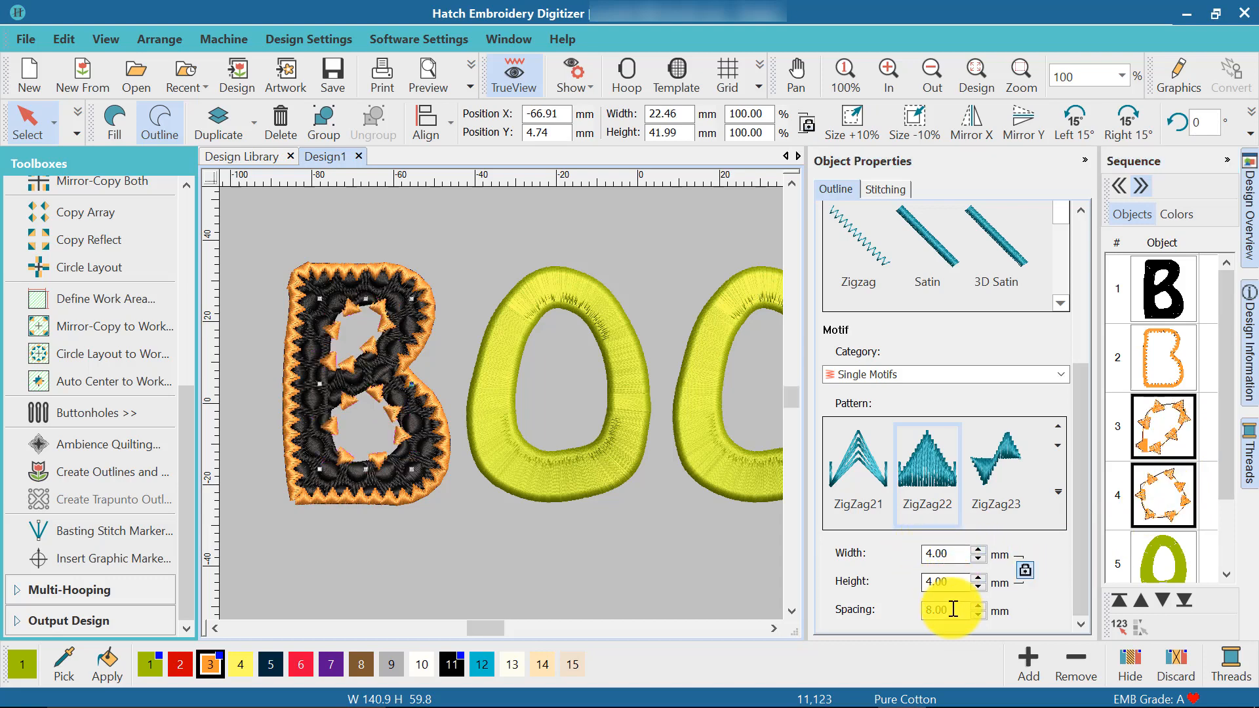
left_click_drag(956, 604, 915, 607)
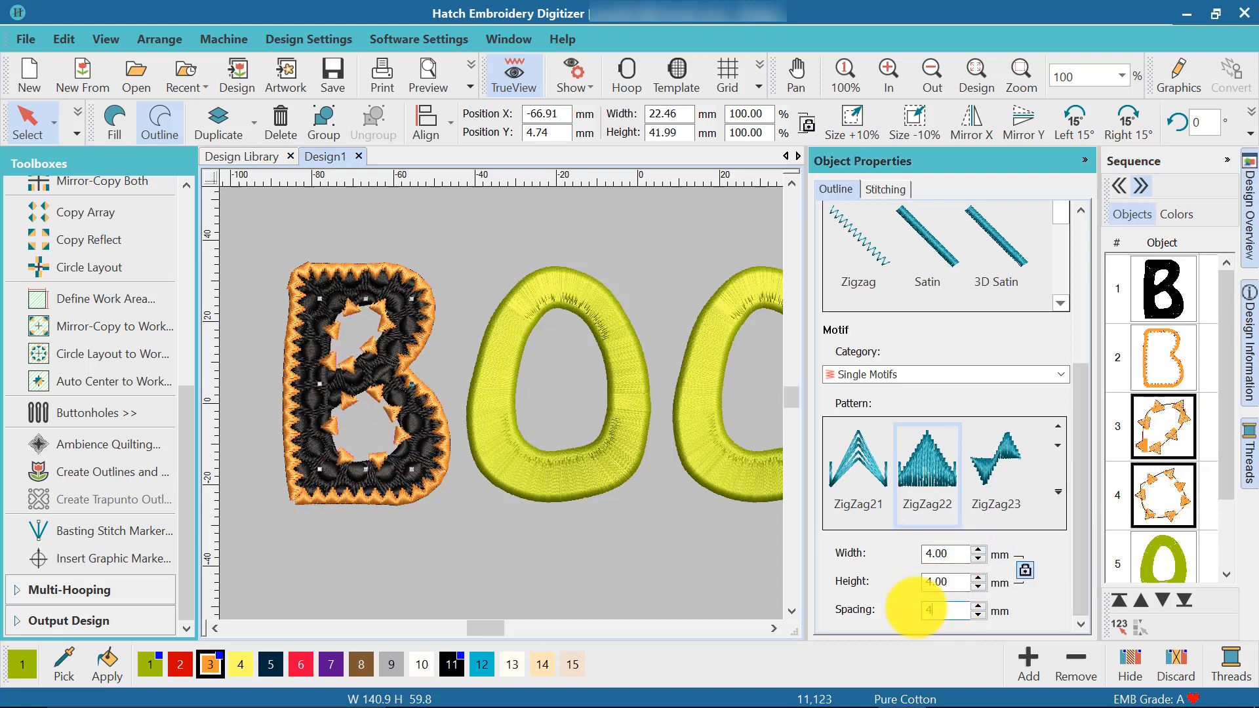
key("Return")
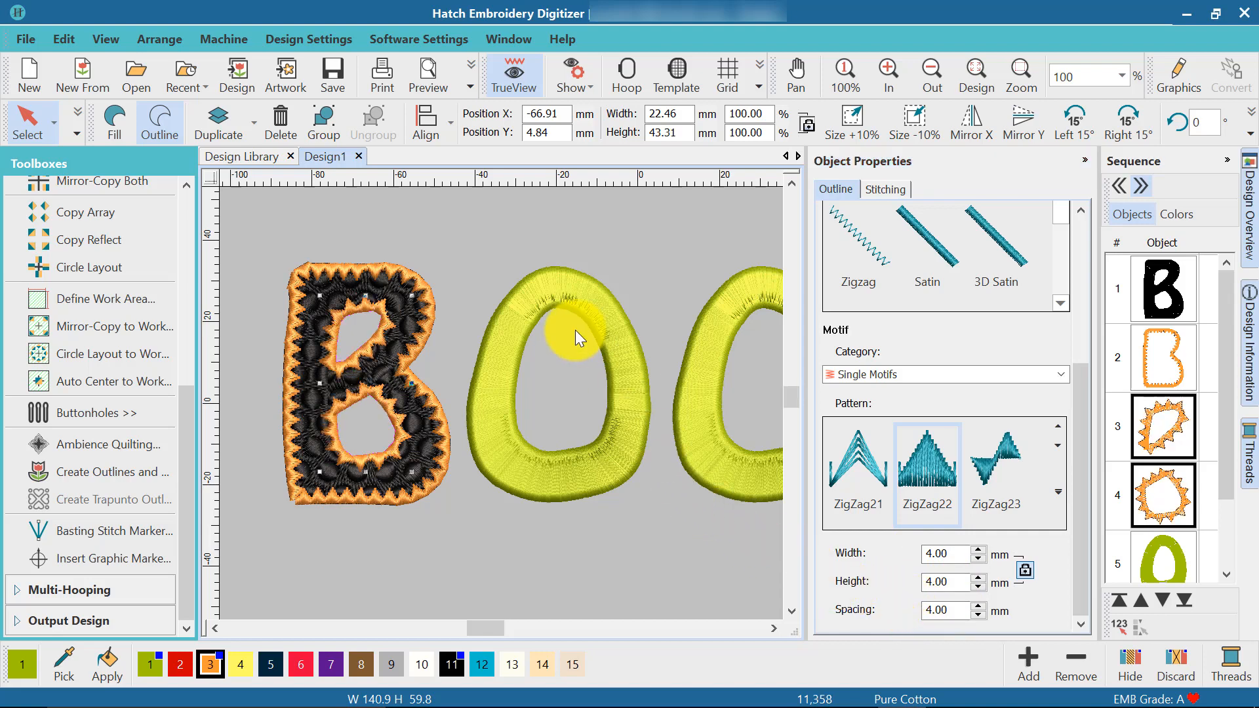
Select the B's outer motif outline and collapse the Create Layouts toolbox.
scroll(366, 368, "up", 1)
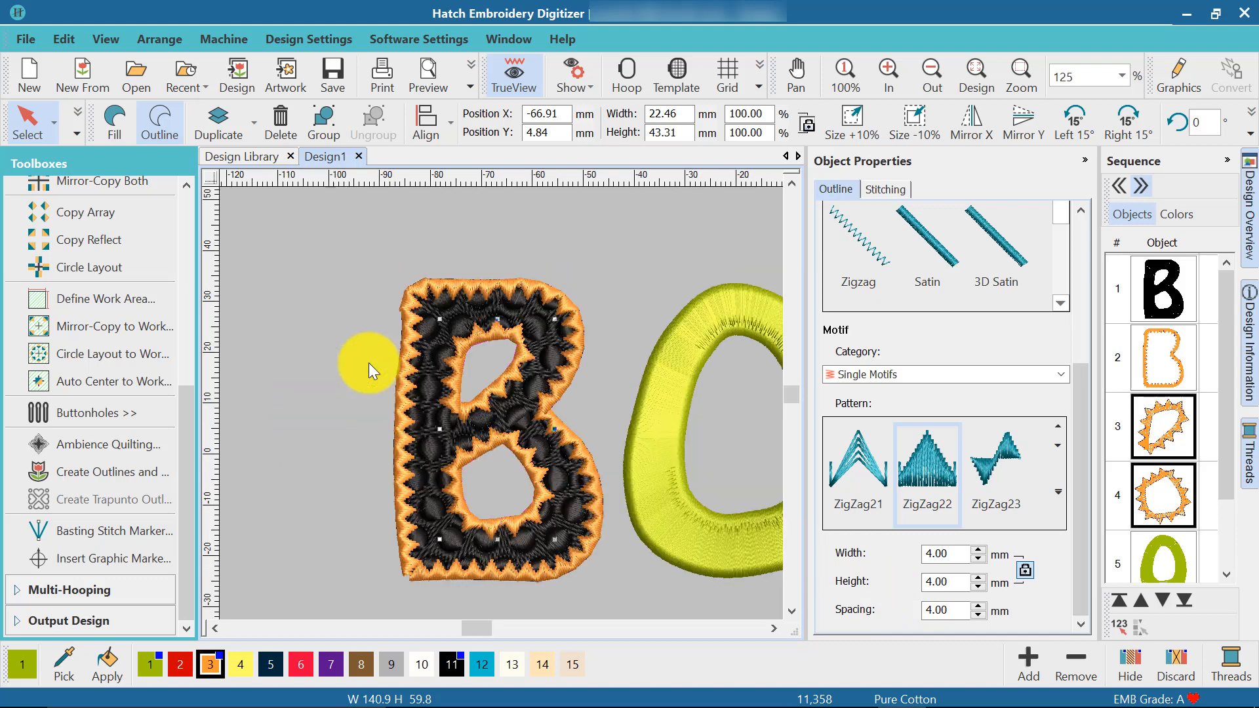
scroll(537, 419, "up", 1)
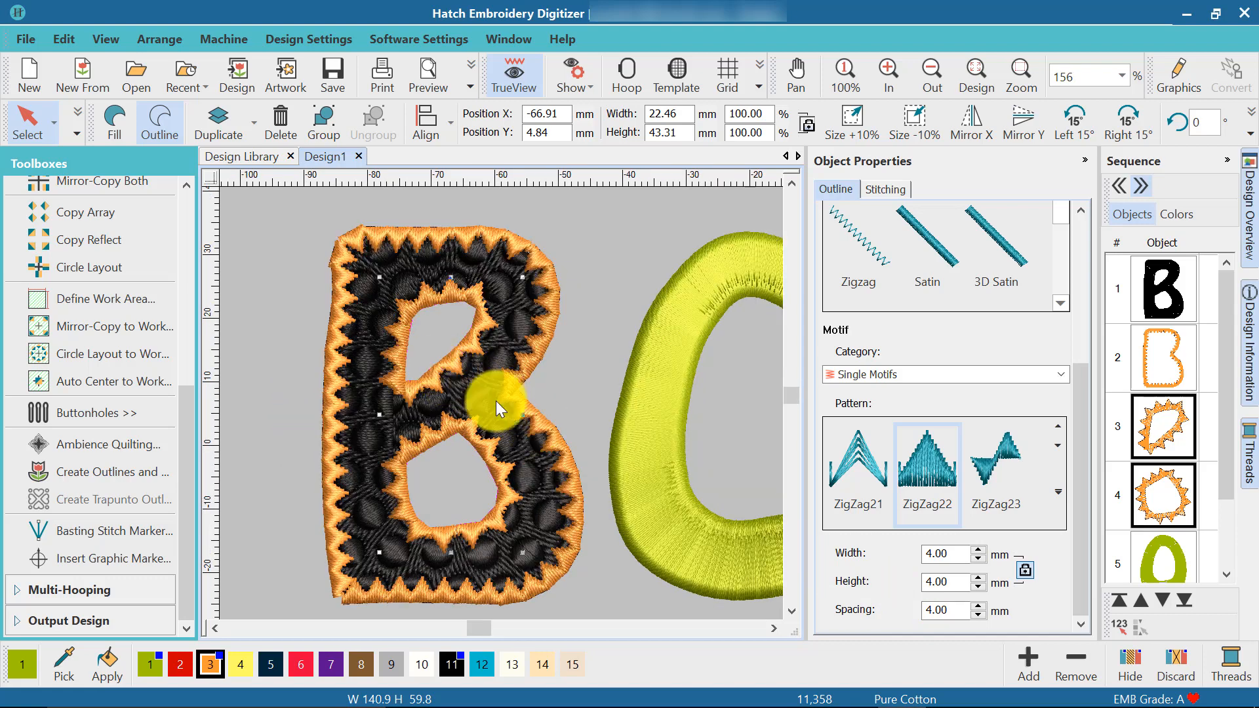
scroll(495, 400, "up", 1)
left_click(505, 255)
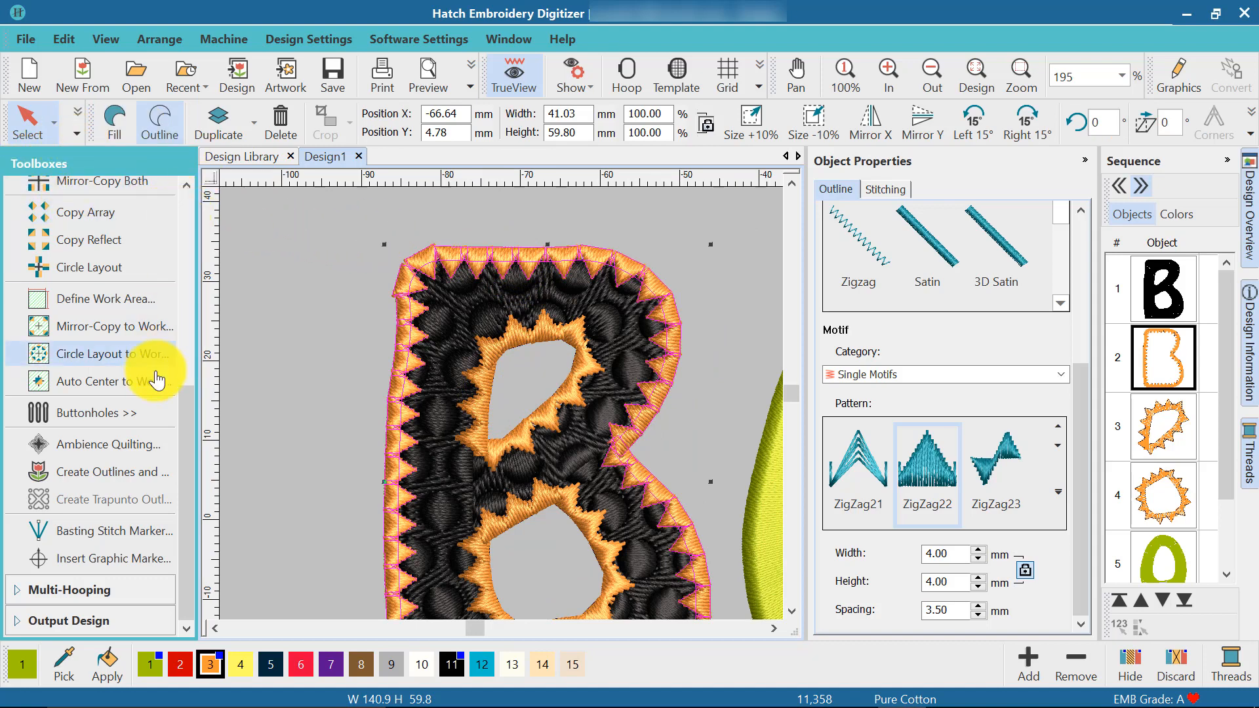
left_click_drag(179, 400, 202, 253)
scroll(13, 343, "up", 1)
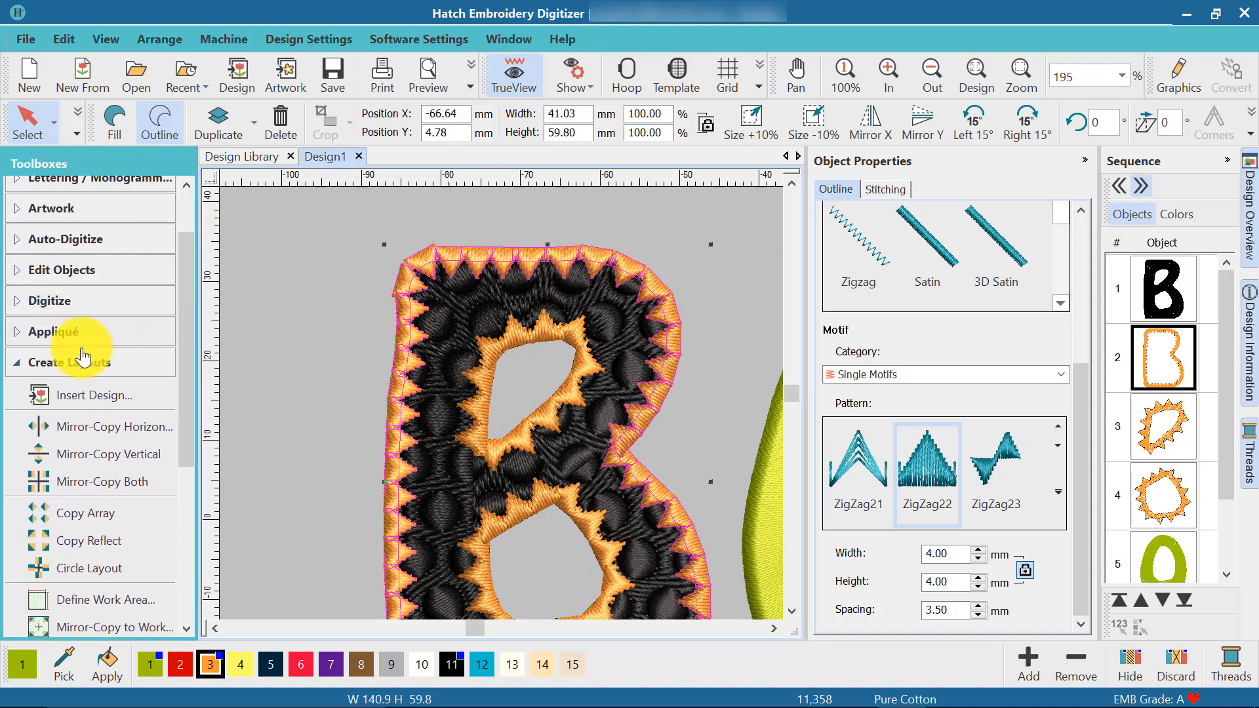
left_click(14, 362)
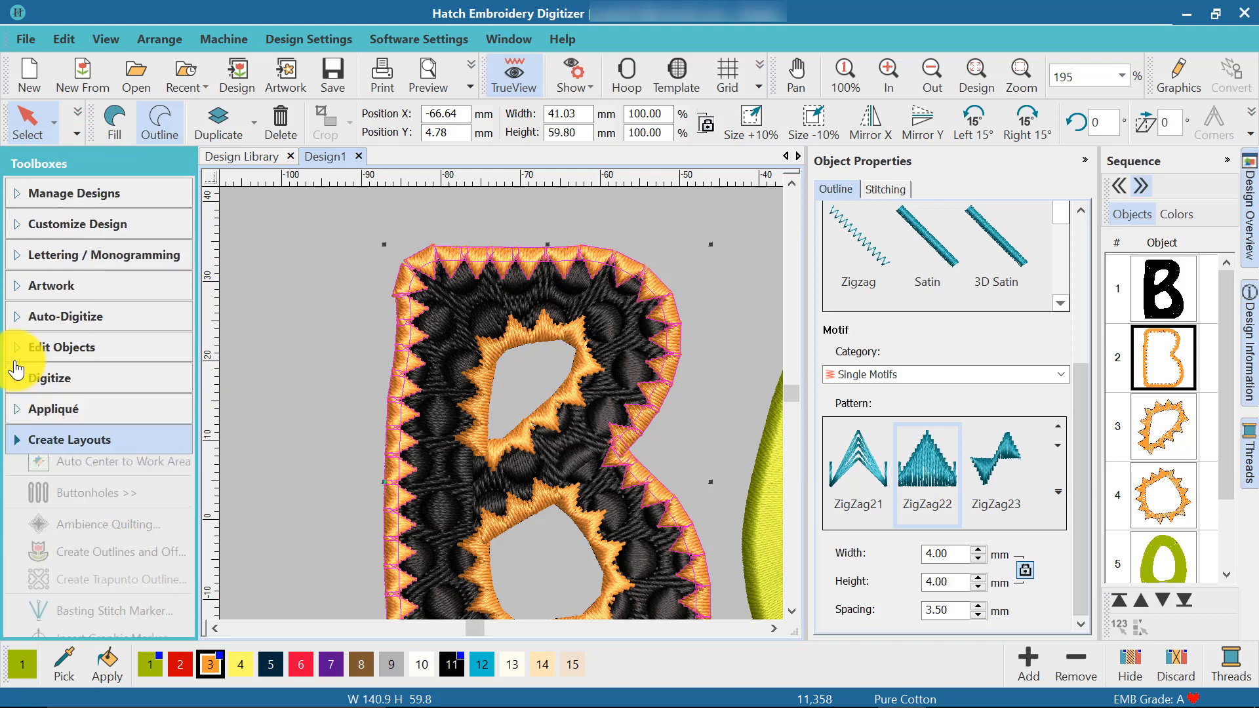
left_click(22, 123)
Reshape the B's outer outline by moving individual motifs at its upper-left corner and along the top edge to even their spacing.
scroll(501, 403, "up", 2)
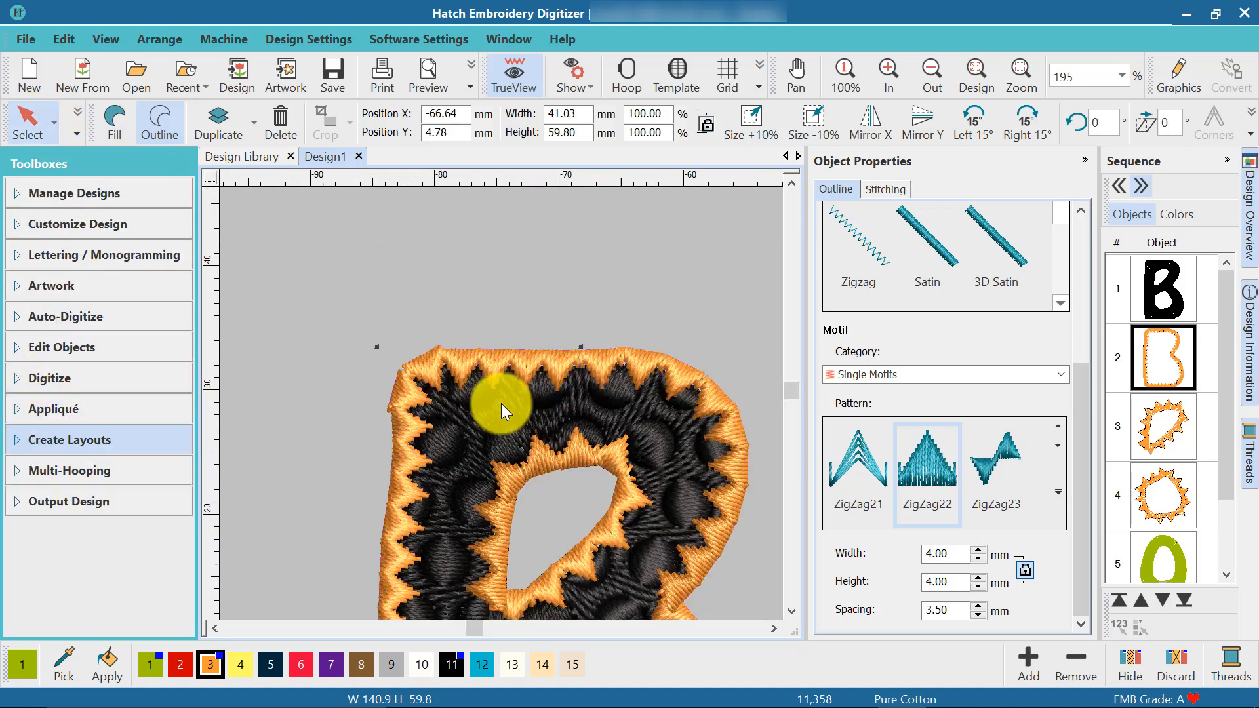
left_click(458, 333)
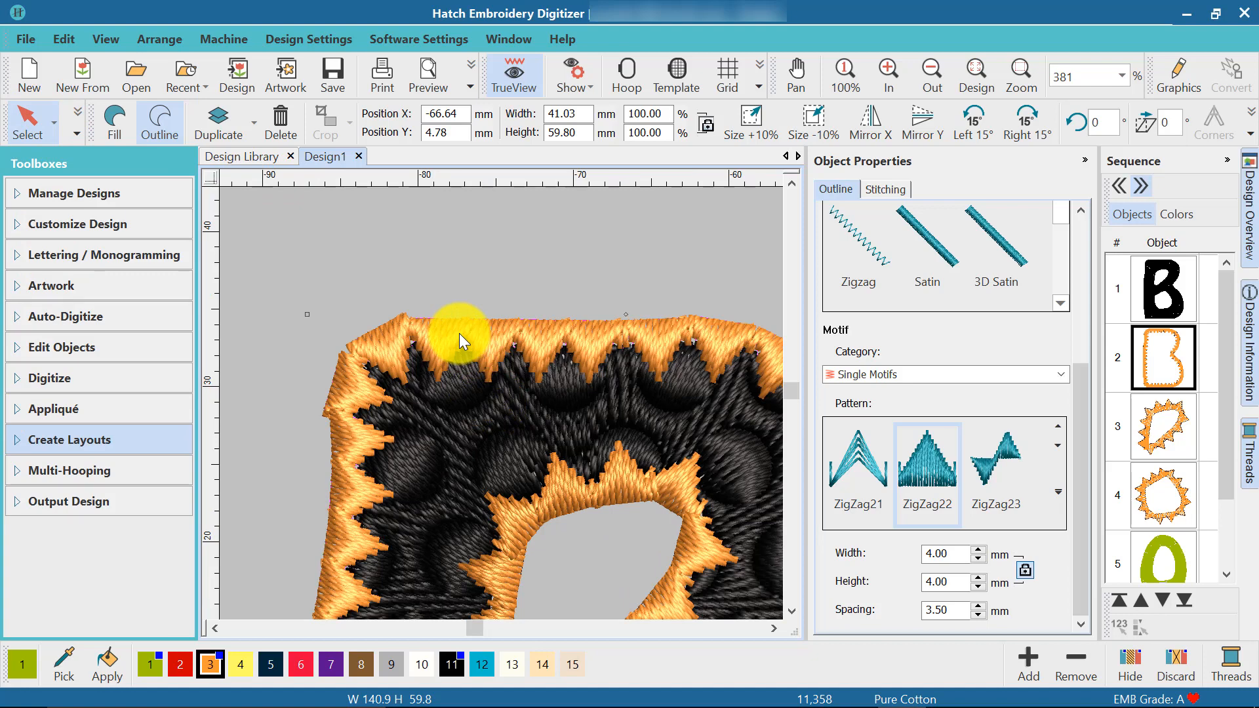
left_click(76, 135)
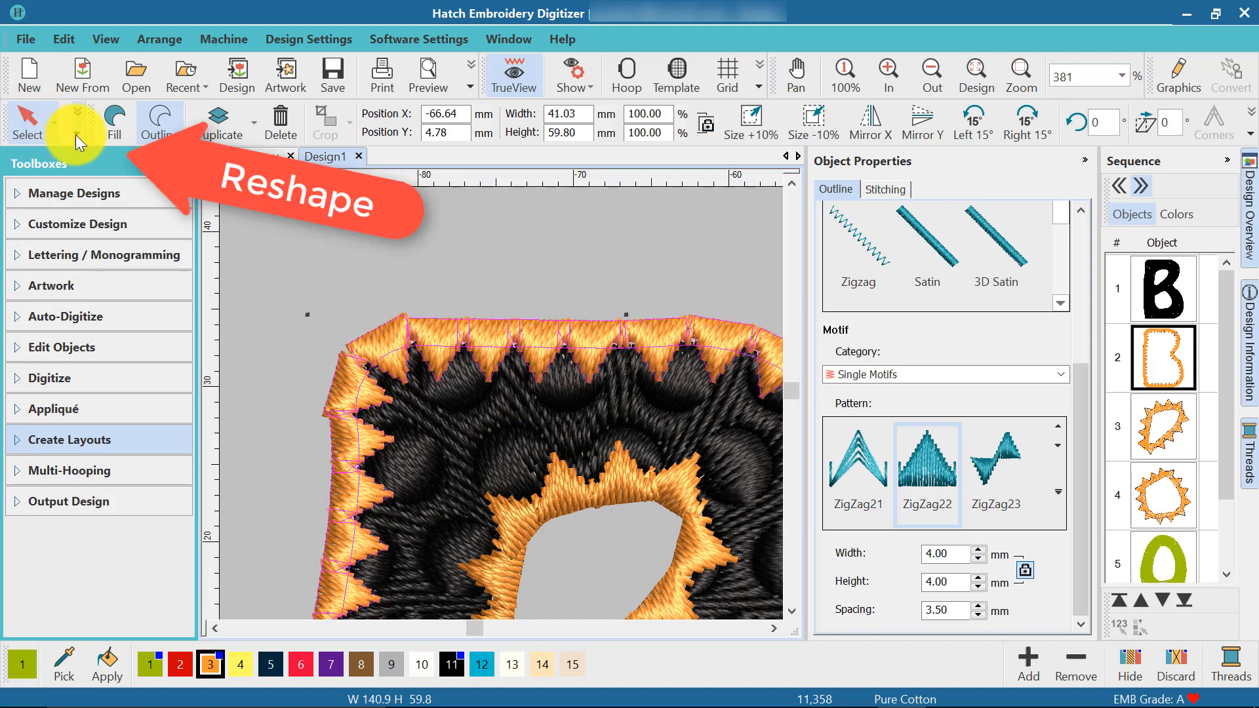
left_click(61, 174)
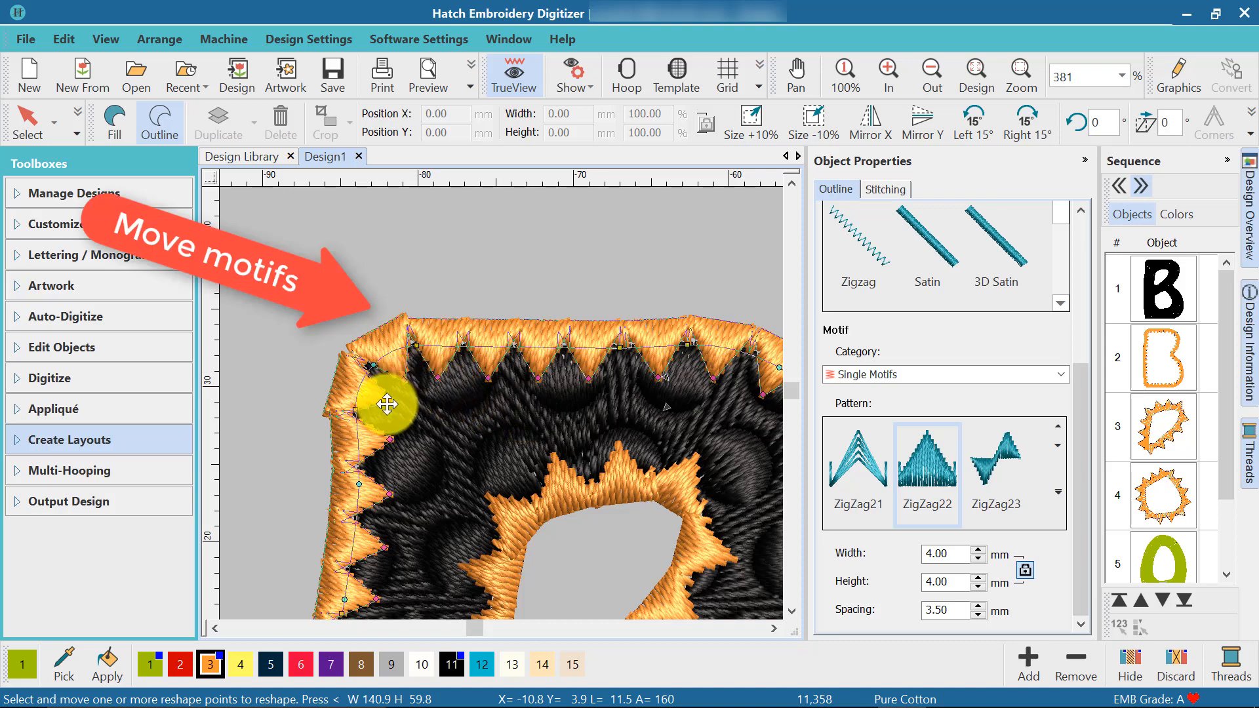
mouse_move(387, 404)
left_mouse_down()
mouse_move(374, 408)
mouse_move(395, 399)
left_mouse_up()
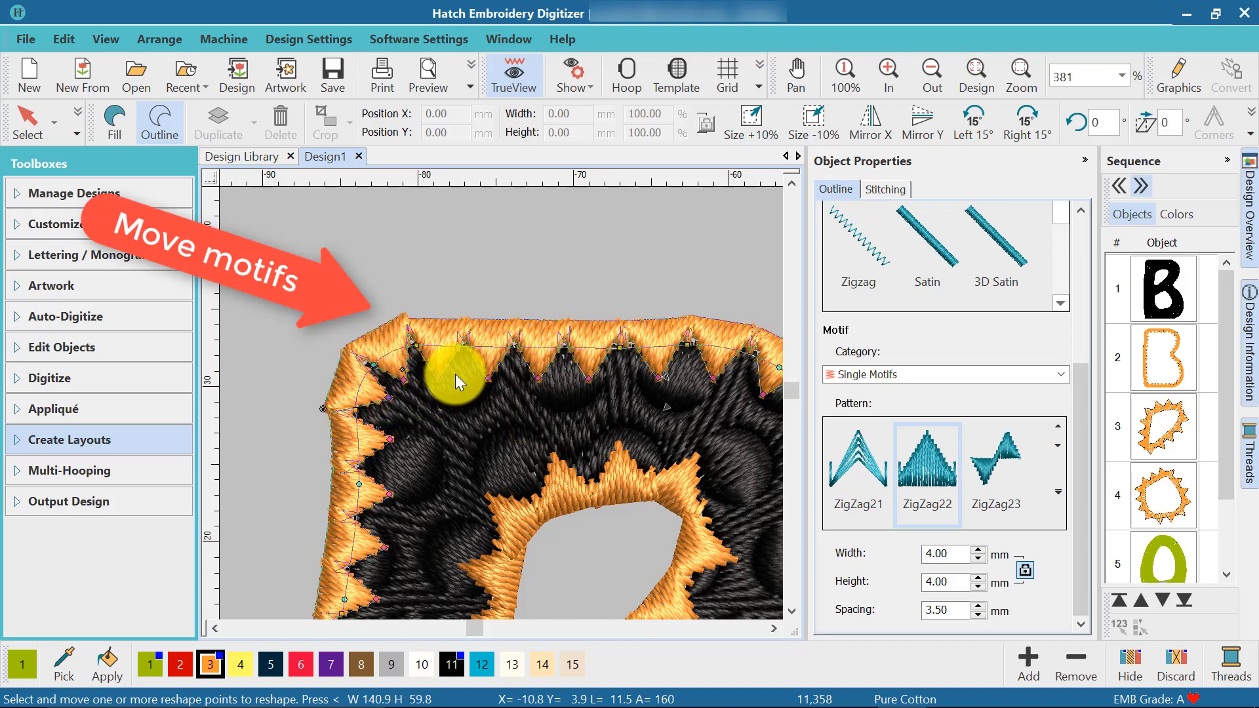
mouse_move(671, 392)
left_mouse_down()
mouse_move(658, 379)
mouse_move(669, 384)
mouse_move(492, 379)
left_mouse_up()
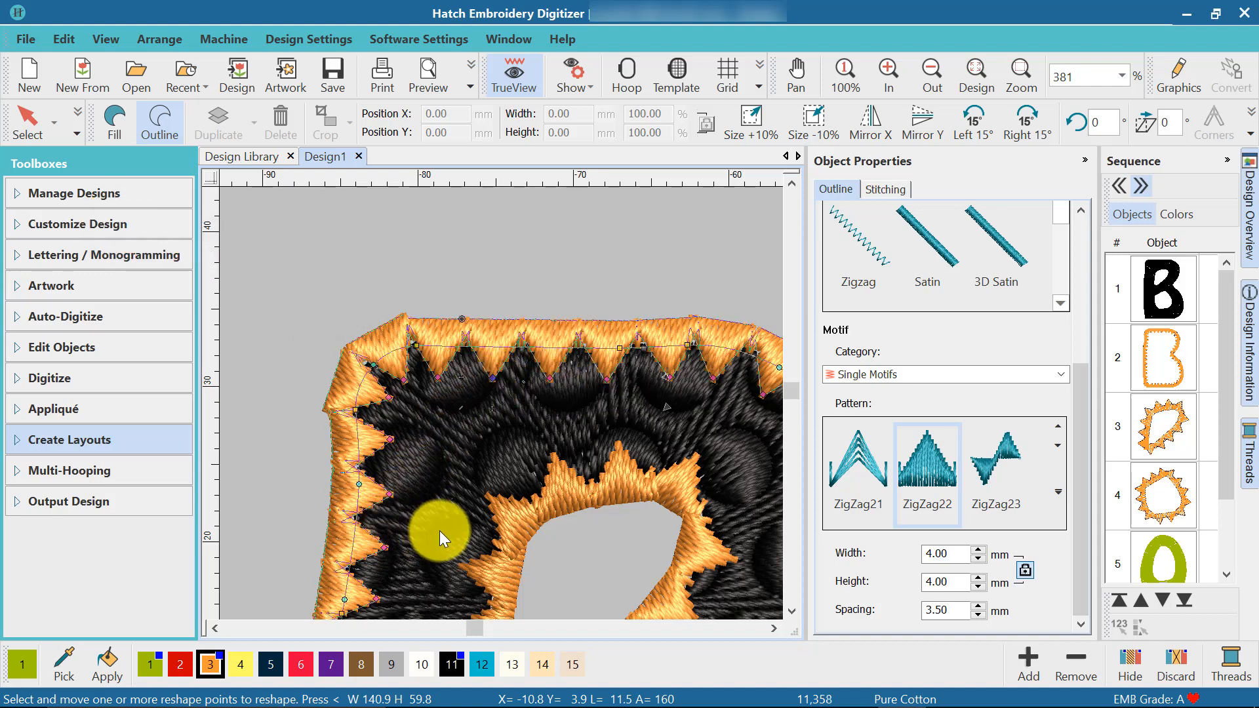
Adjust the positions of the outer outline's motifs at the B's lower-left corner and along its bottom edge.
scroll(470, 475, "down", 2)
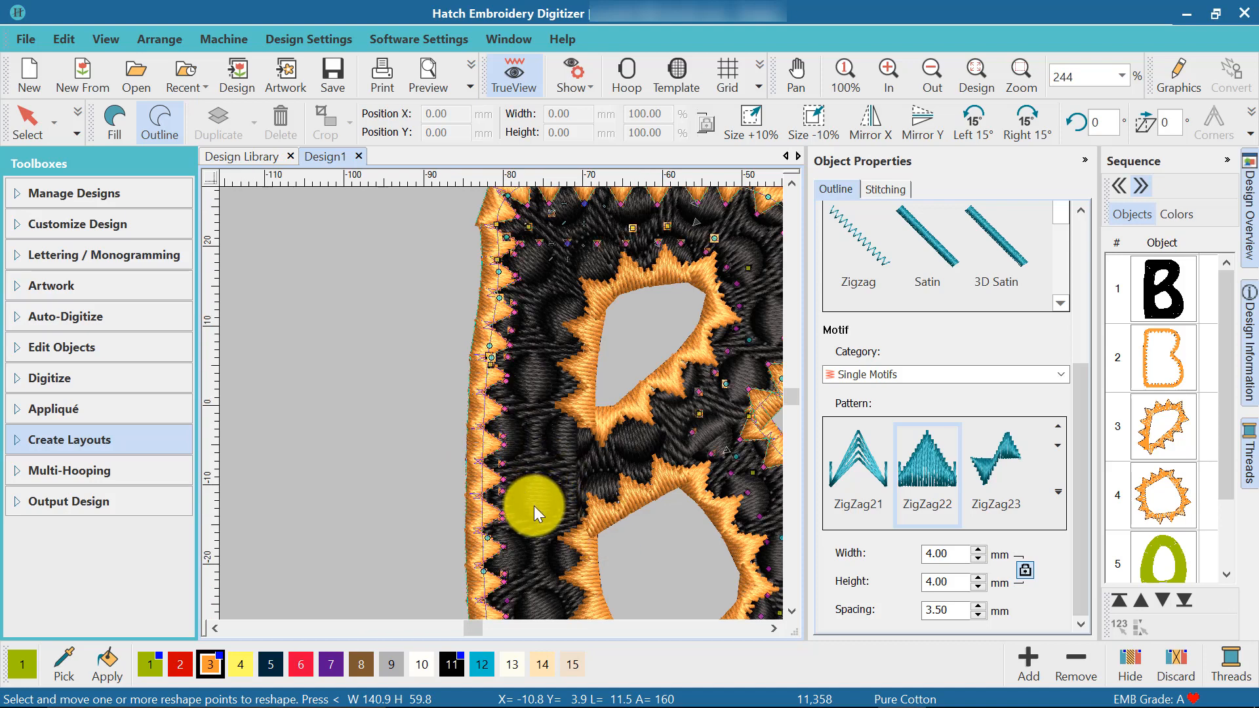
scroll(531, 508, "down", 3)
scroll(498, 401, "up", 4)
scroll(492, 397, "up", 1)
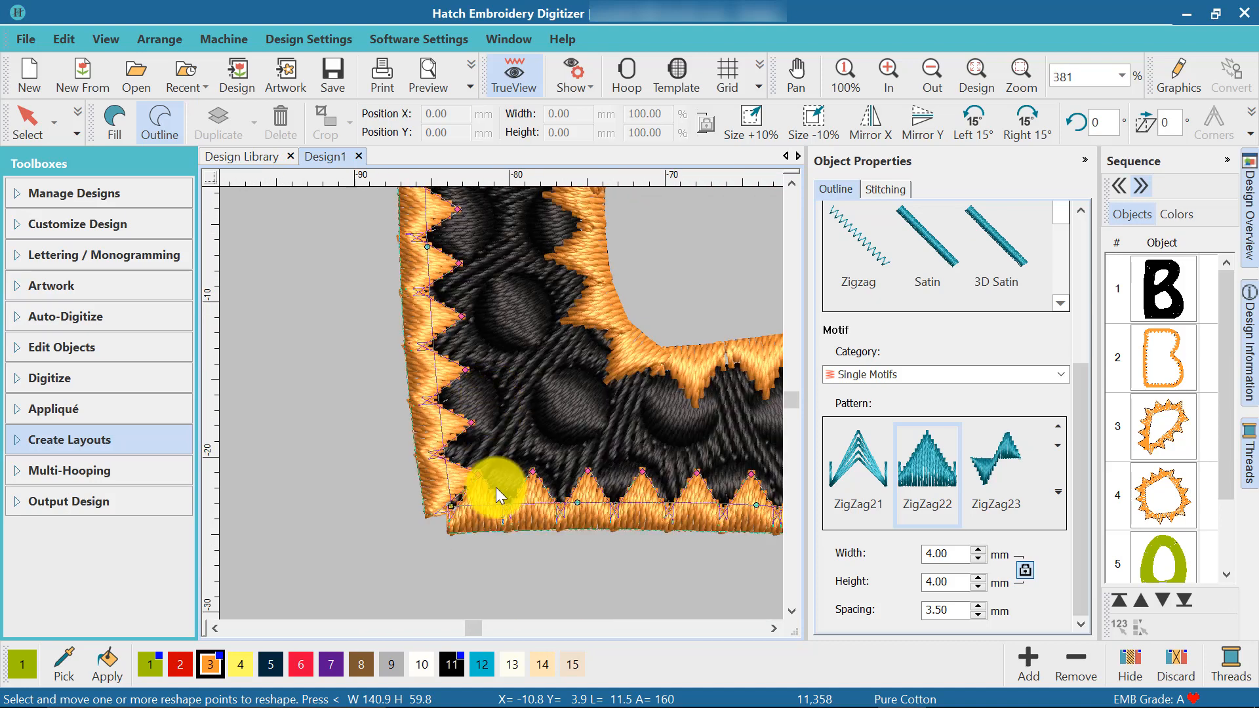
left_click_drag(472, 469, 472, 473)
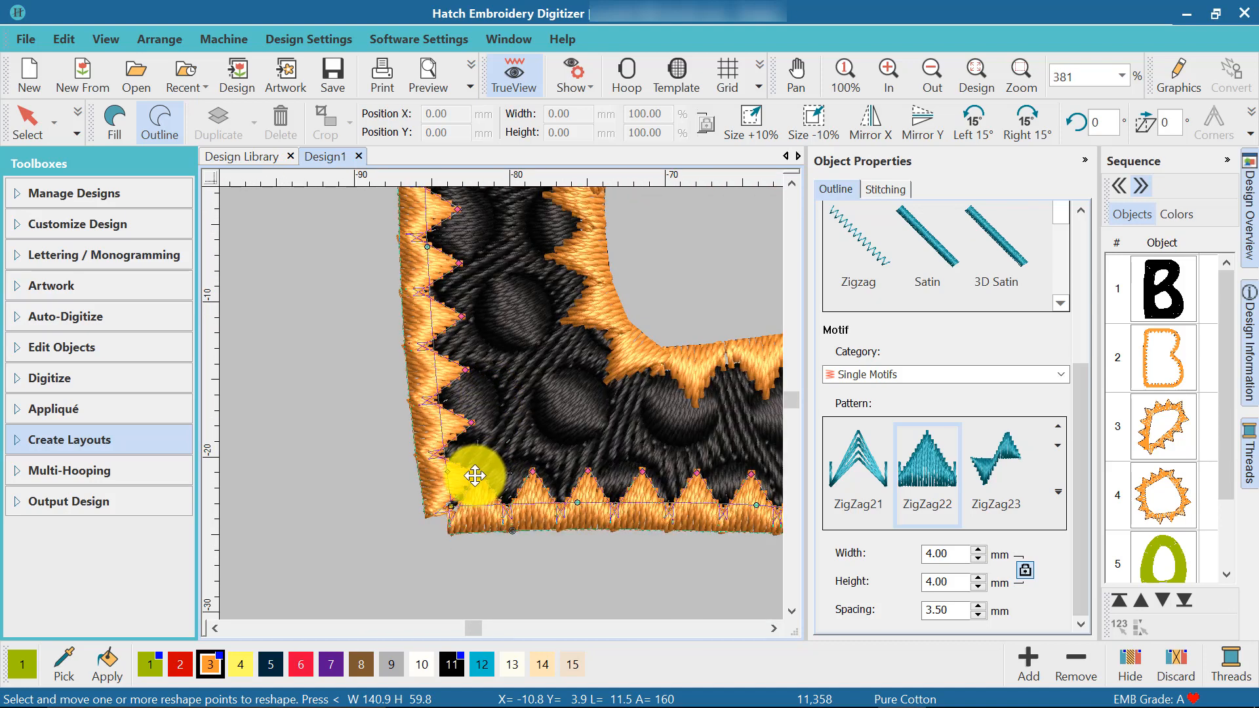
left_click(528, 476)
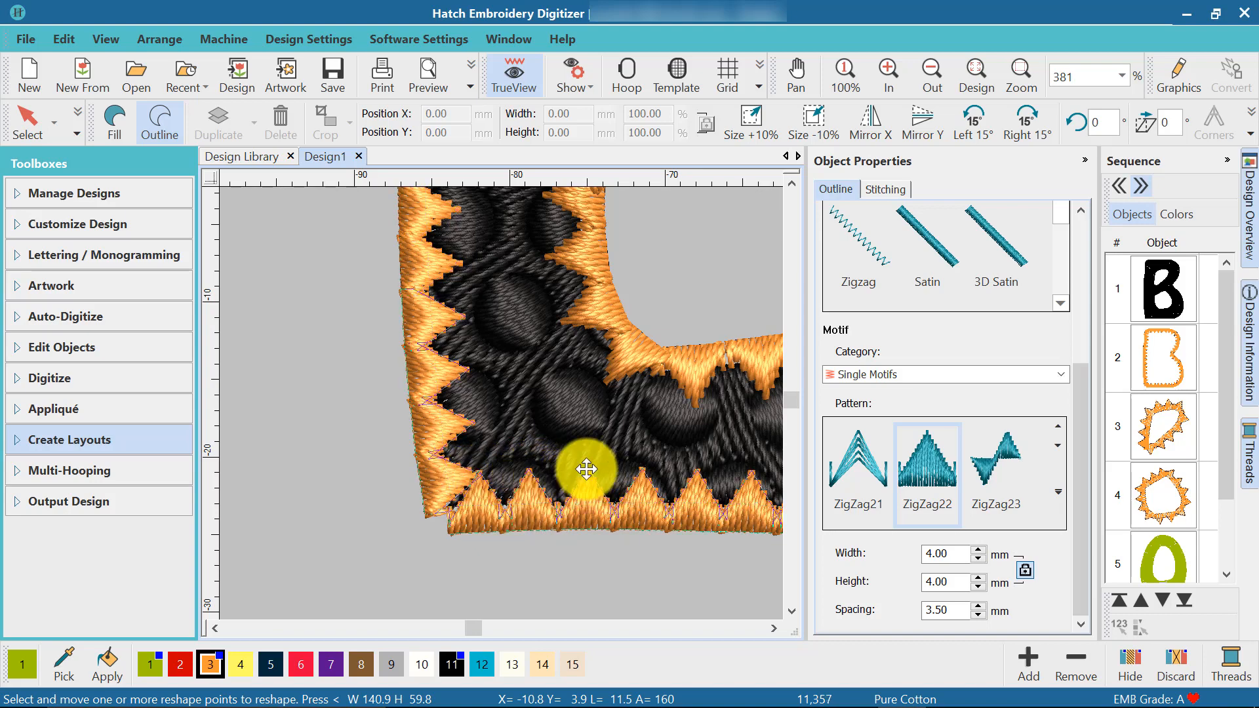
left_click_drag(583, 469, 579, 471)
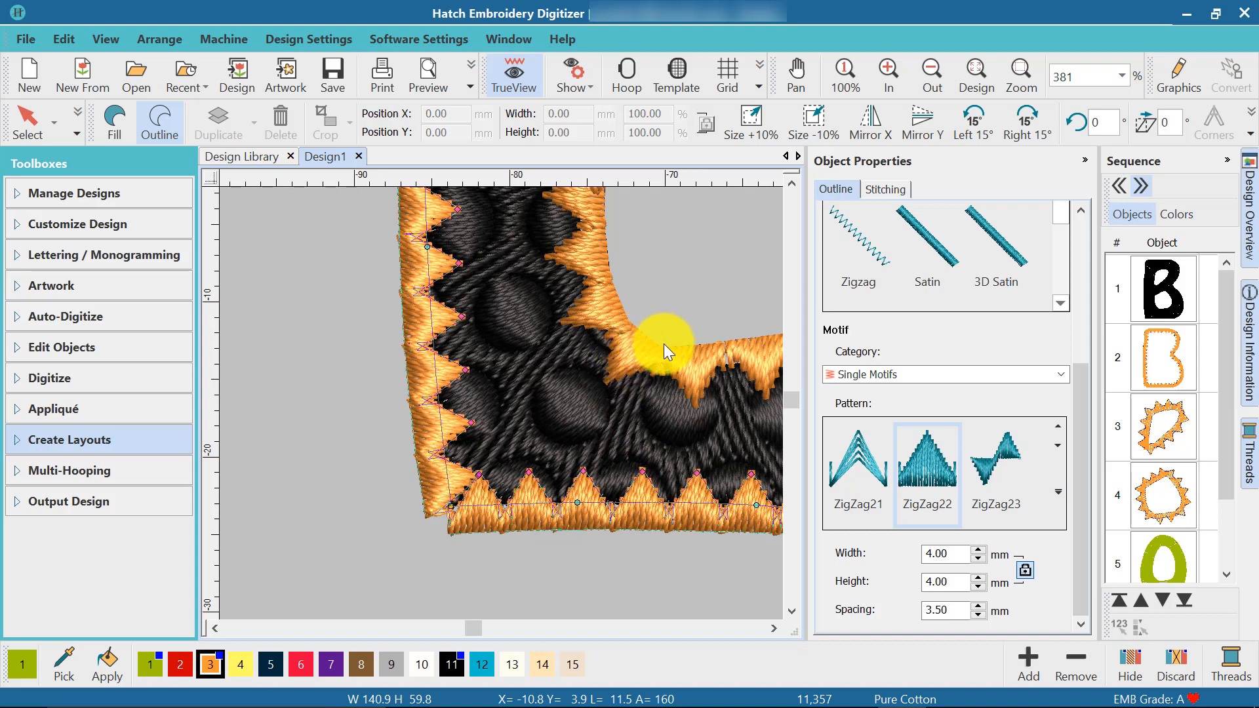
Reshape the B's upper inner outline, moving the motifs at its corners and along its right edge to even their spacing.
left_click(1162, 430)
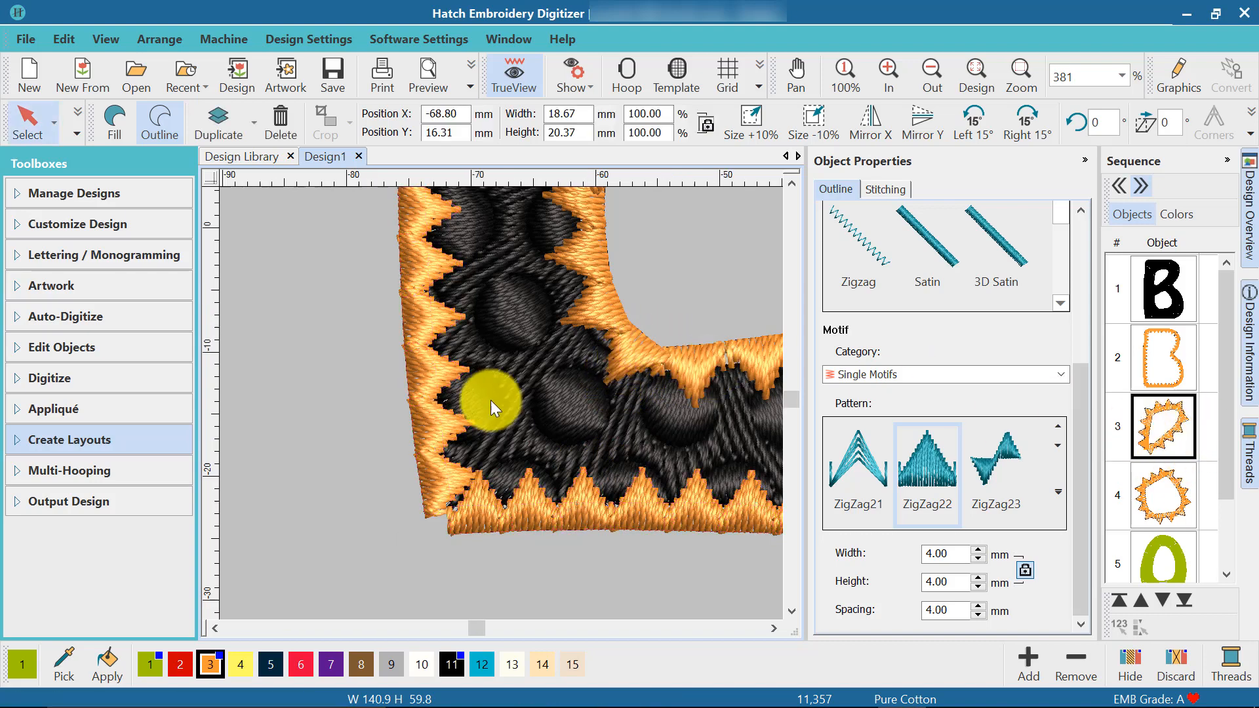
scroll(554, 365, "down", 2)
scroll(501, 403, "up", 3)
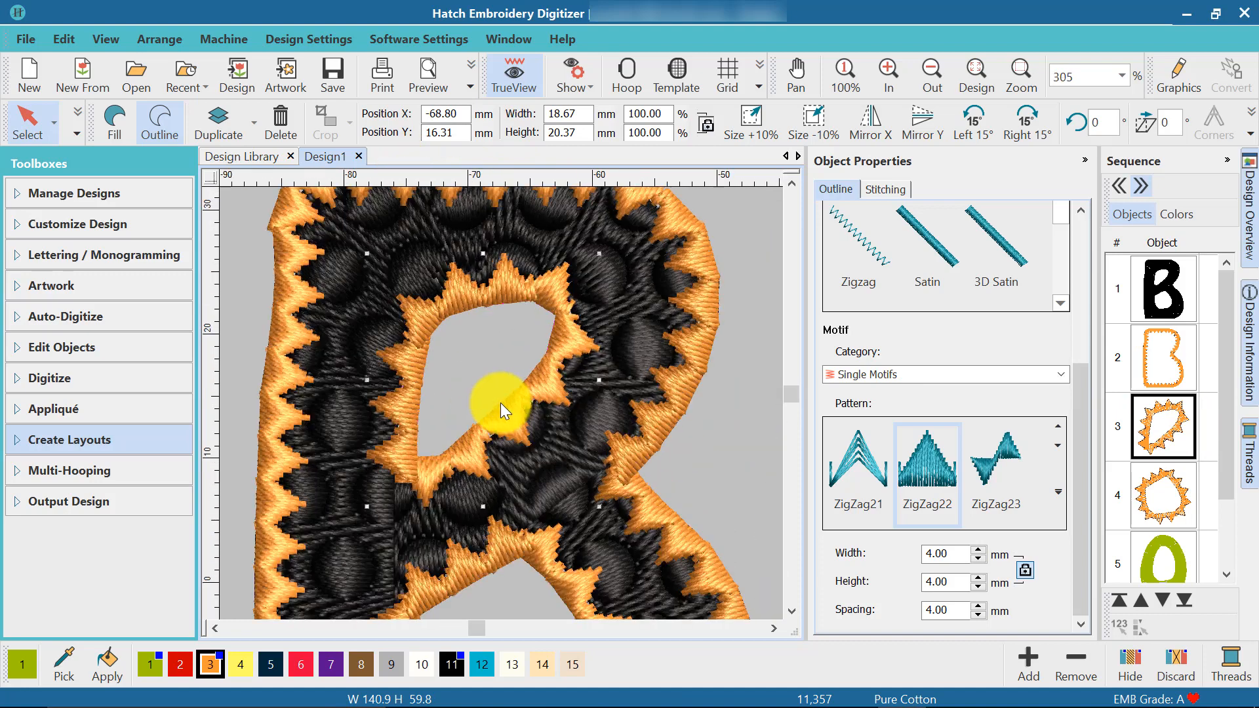
left_click(77, 135)
left_click(53, 179)
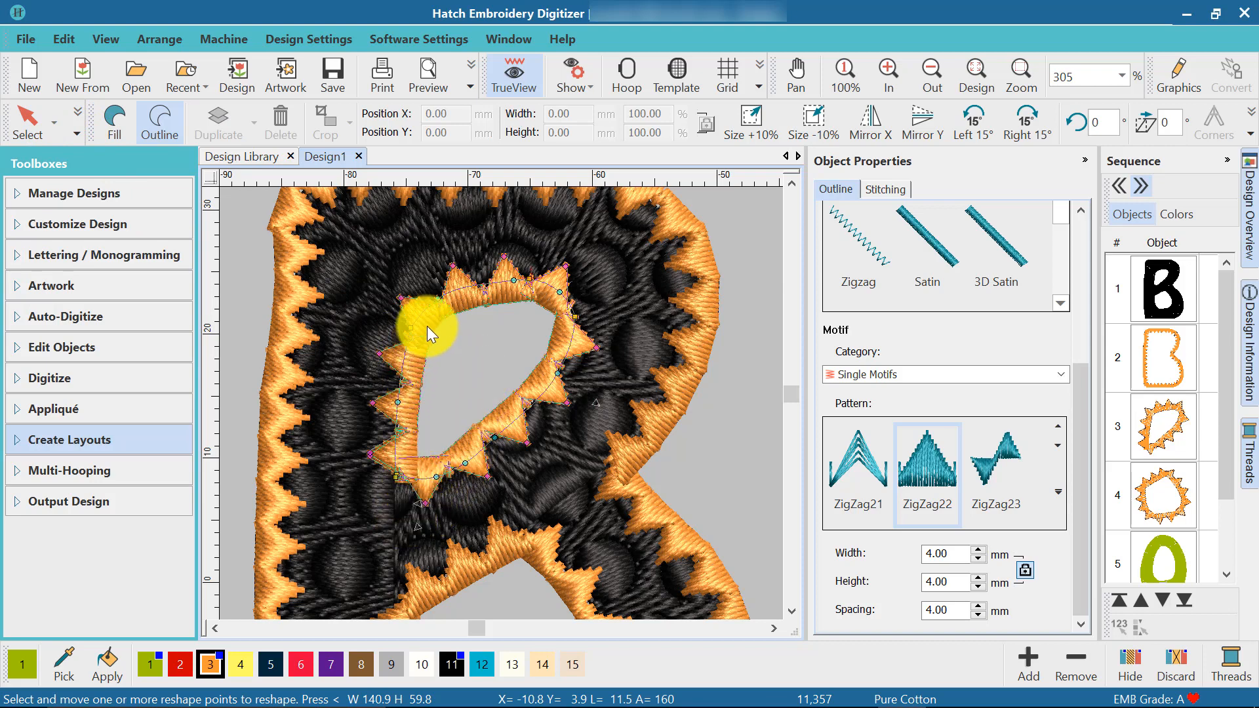
left_click_drag(432, 301, 401, 299)
left_click_drag(567, 265, 580, 275)
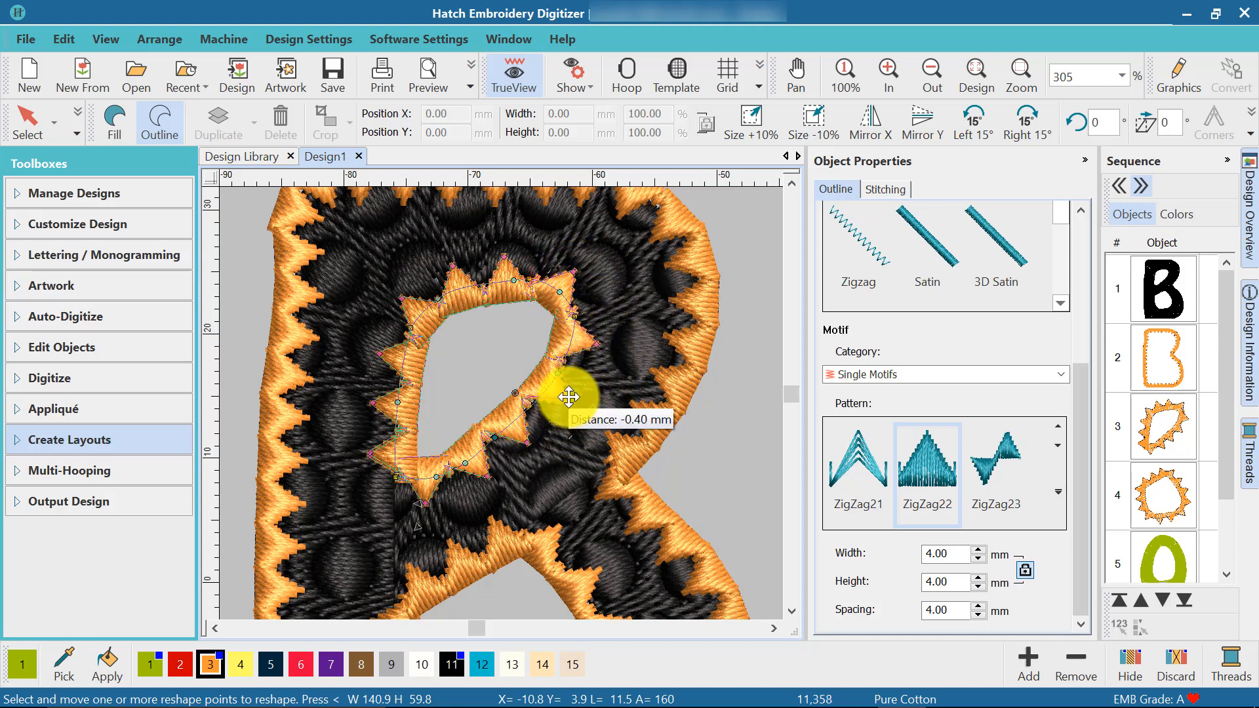
Reshape the B's lower inner outline by repositioning individual motifs along its bottom and right edges.
scroll(525, 479, "down", 2)
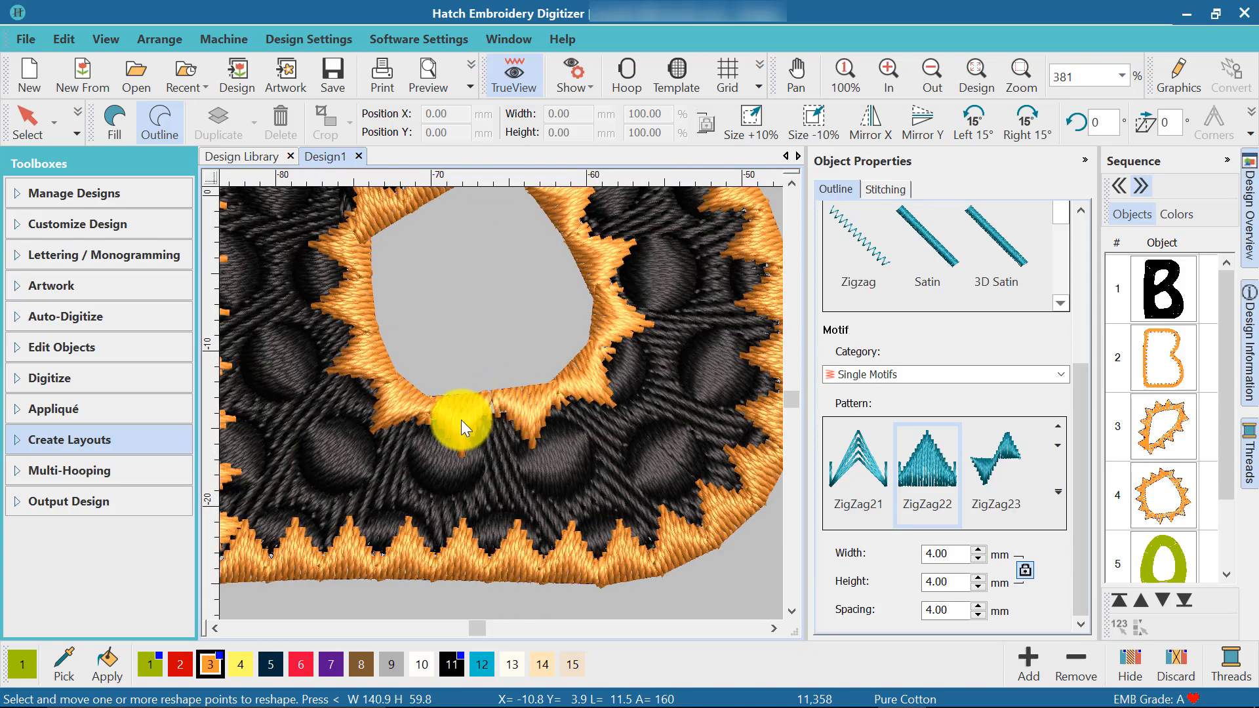
left_click(462, 420)
left_click_drag(457, 454, 533, 446)
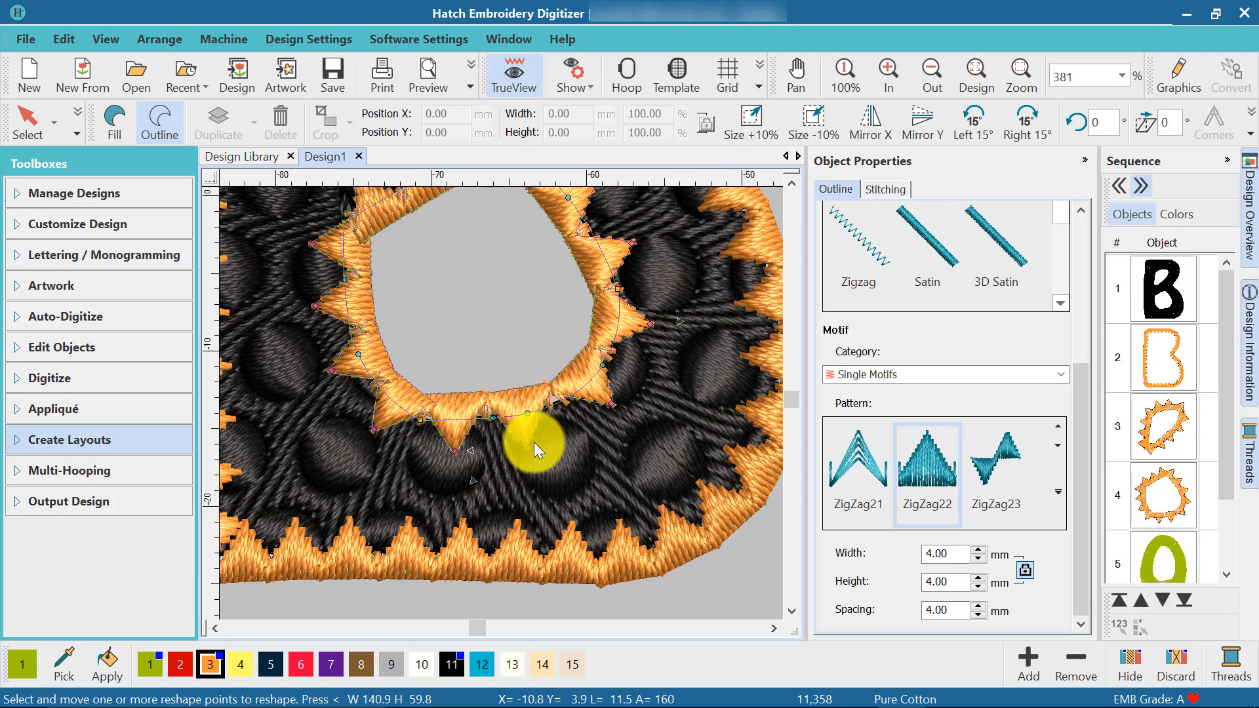
left_click_drag(610, 402, 600, 415)
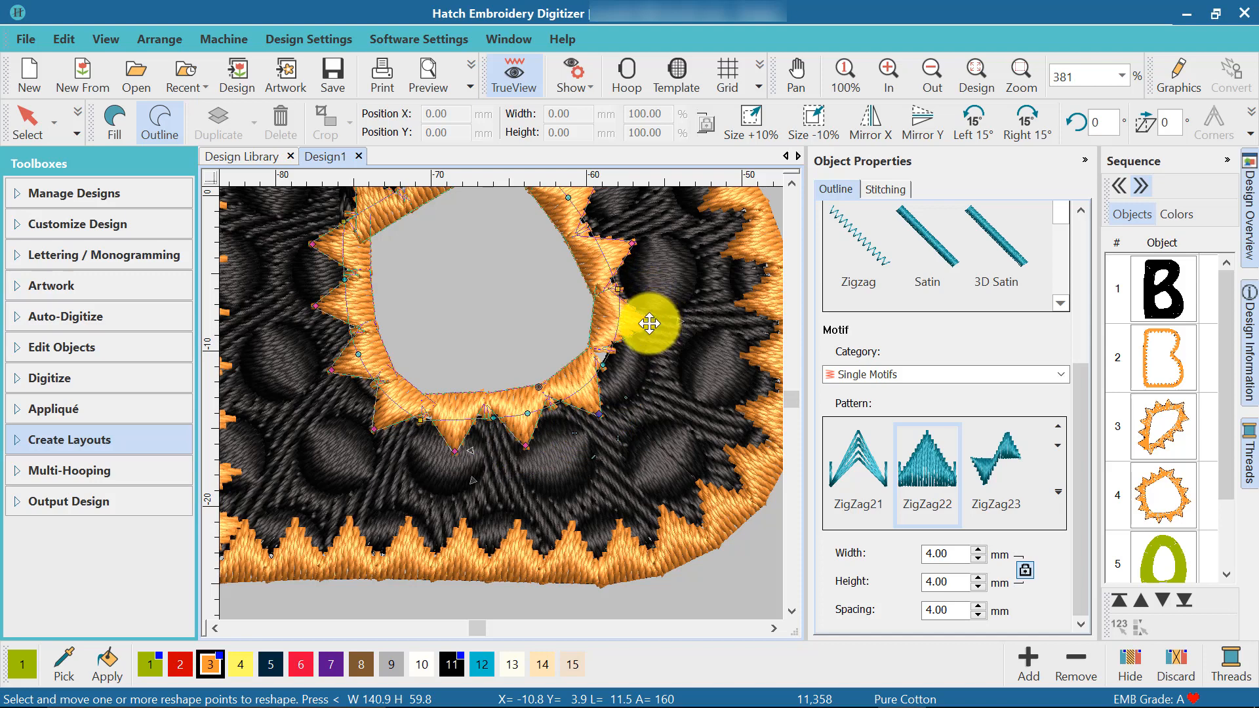
left_click_drag(650, 322, 646, 331)
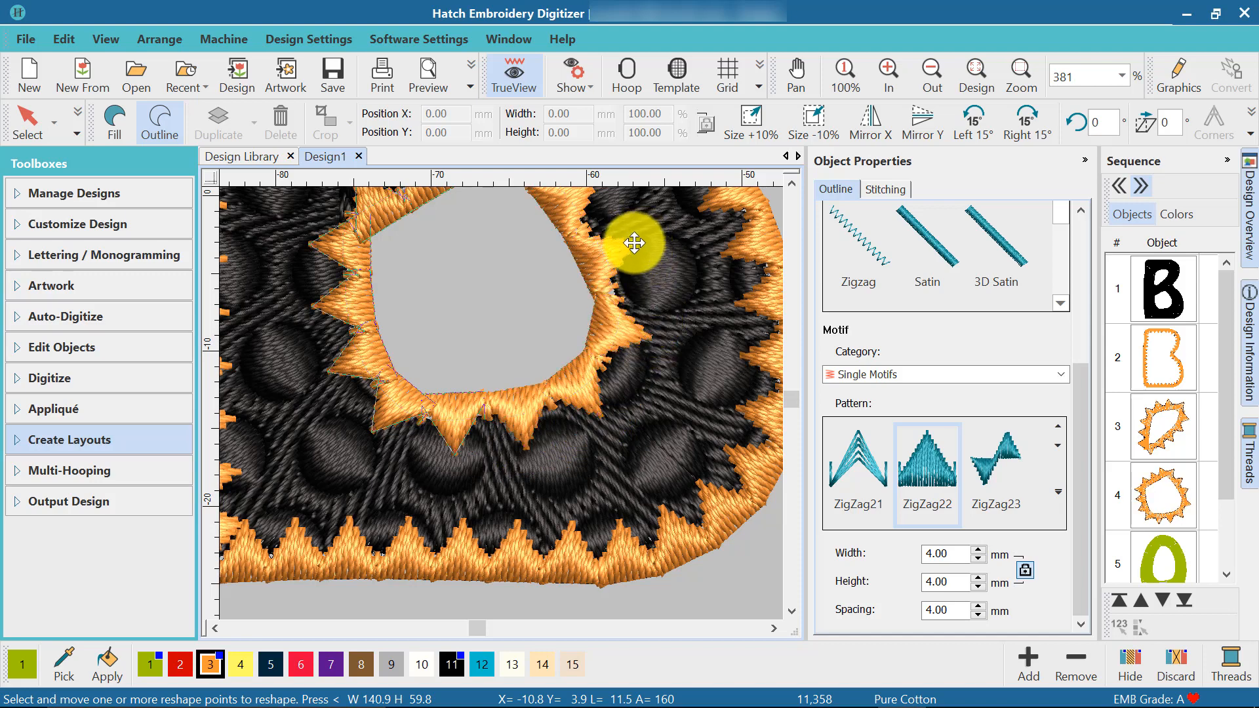
left_click_drag(634, 242, 635, 248)
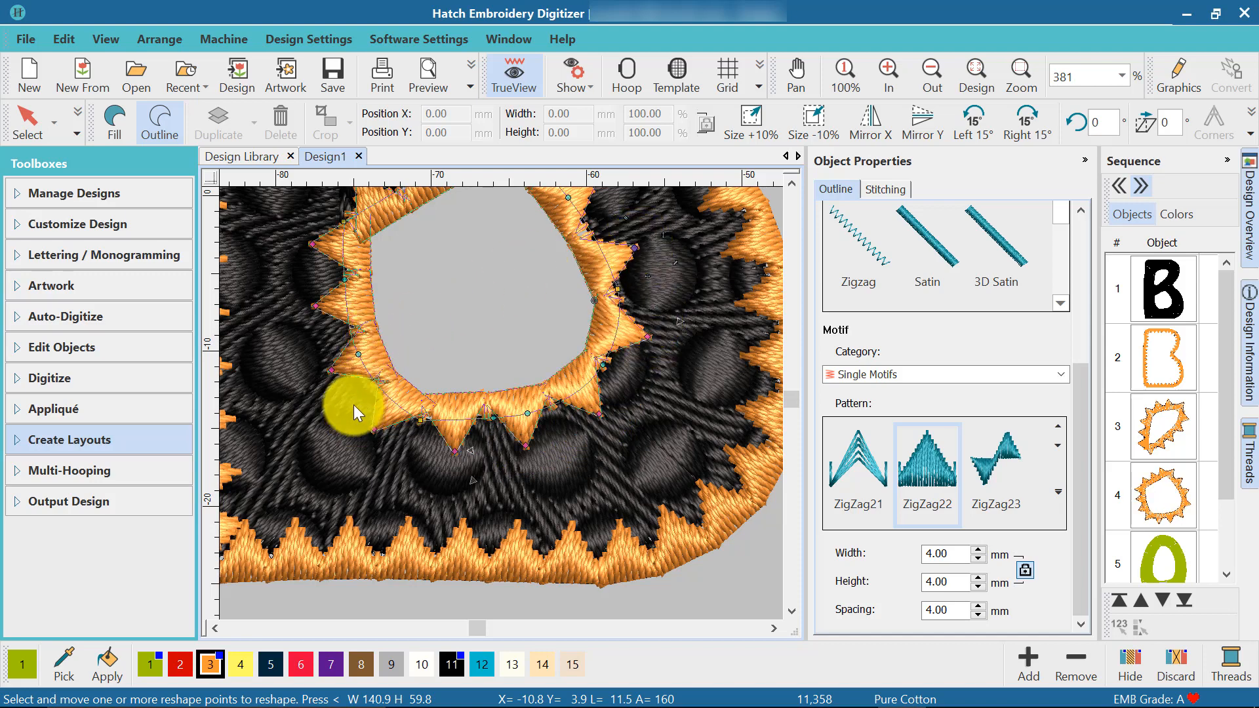
Even out the motifs along the left edge of the B's lower inner outline and finish reshaping.
left_click_drag(327, 369, 333, 374)
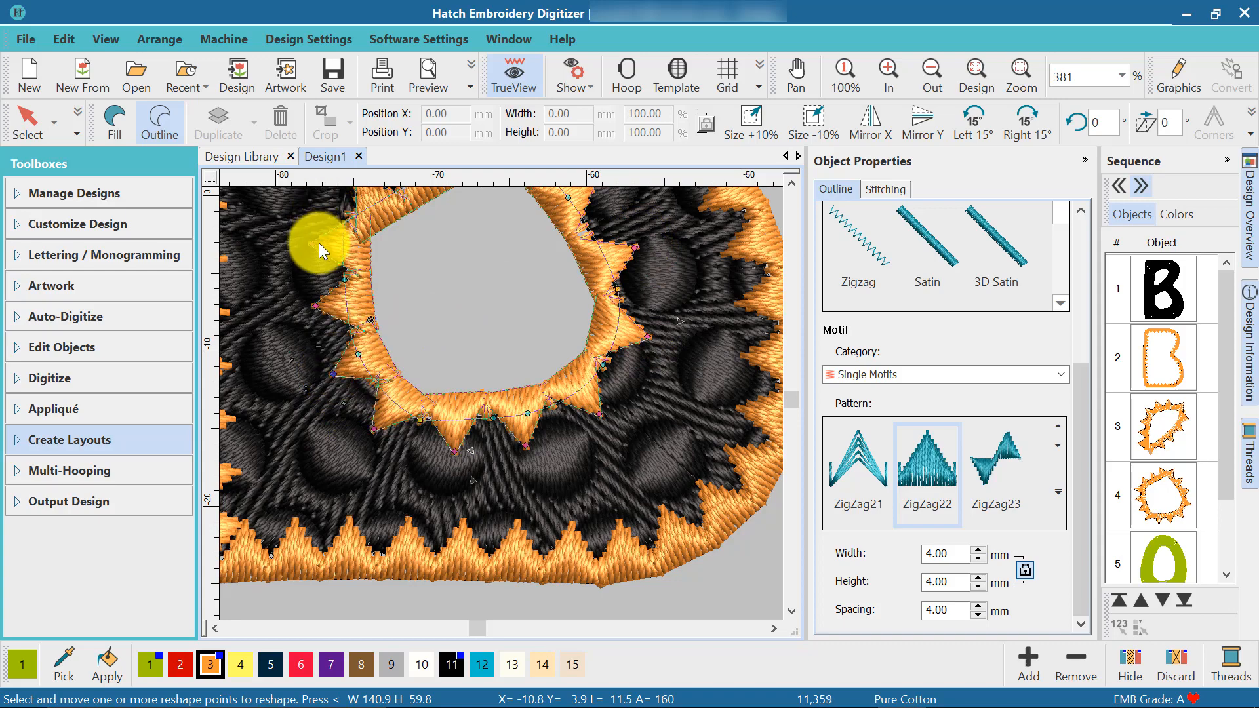
left_click_drag(315, 306, 312, 251)
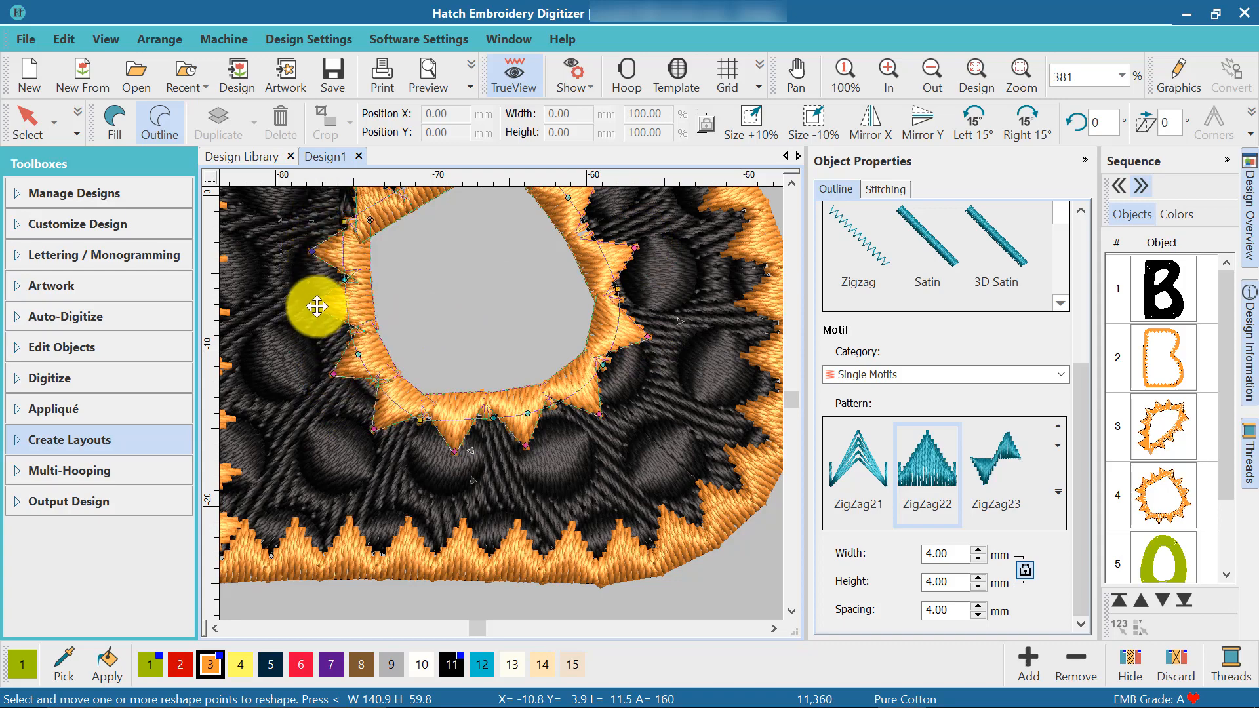
scroll(458, 411, "down", 2)
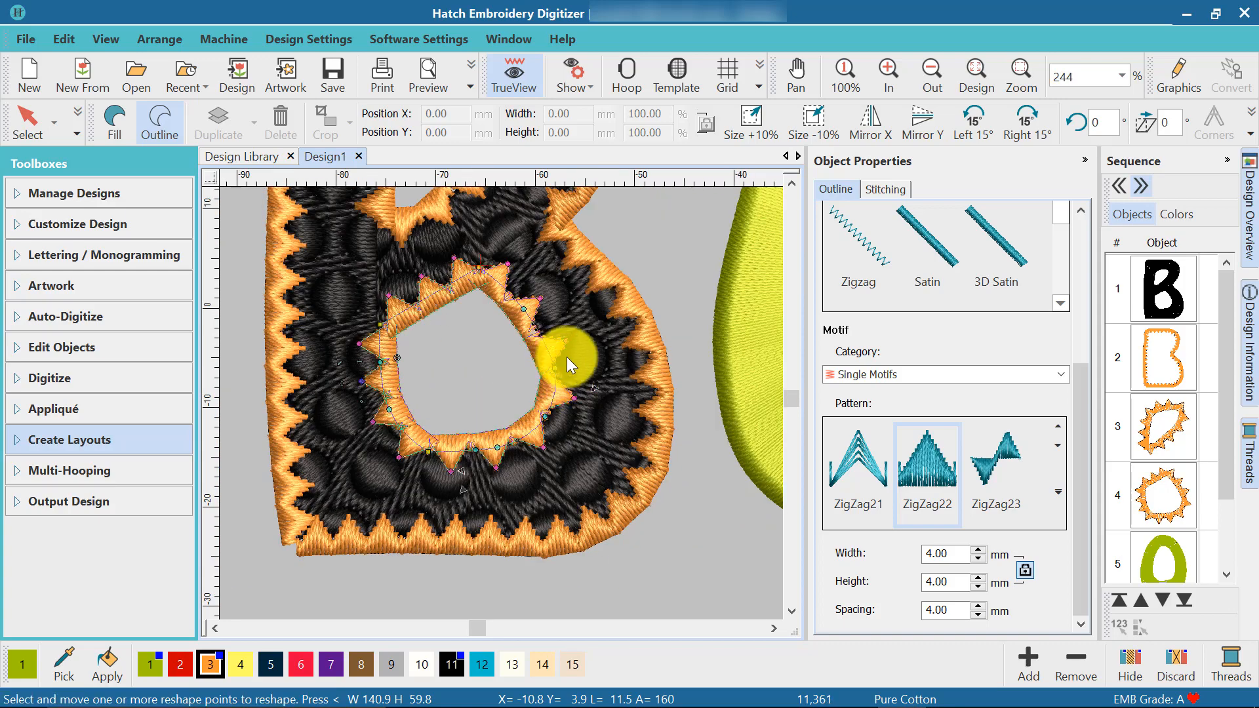
scroll(566, 356, "down", 2)
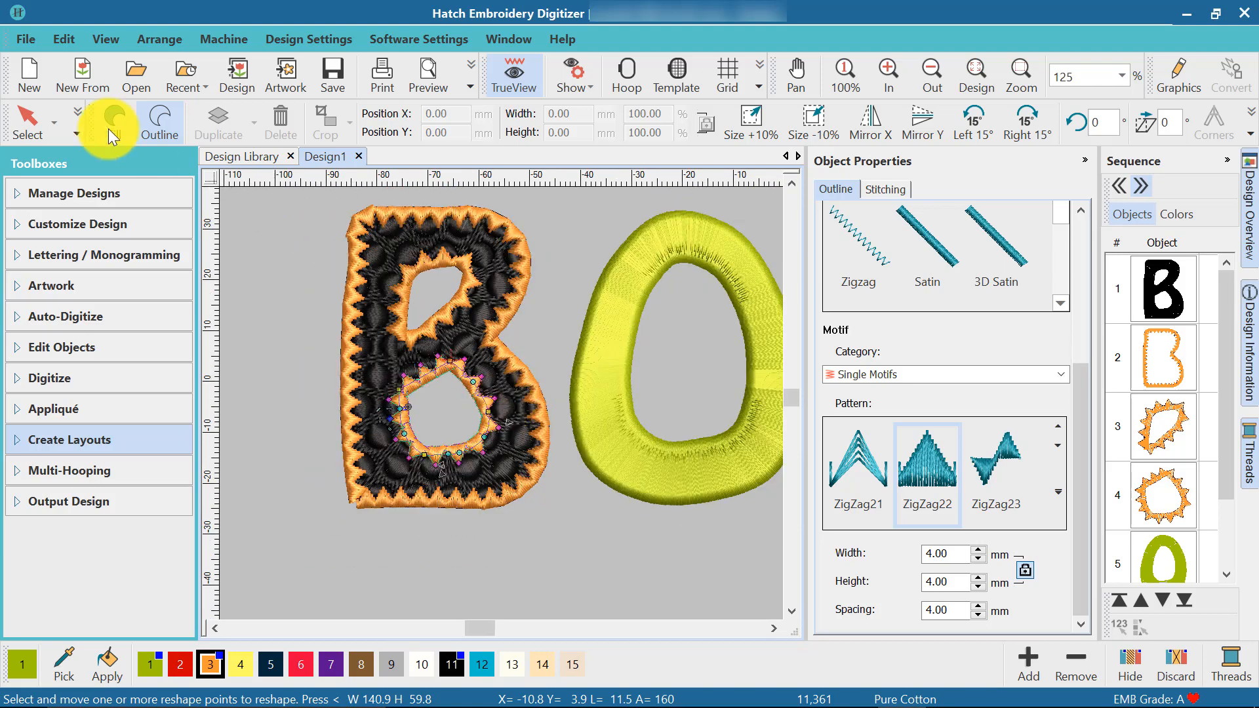
left_click(35, 118)
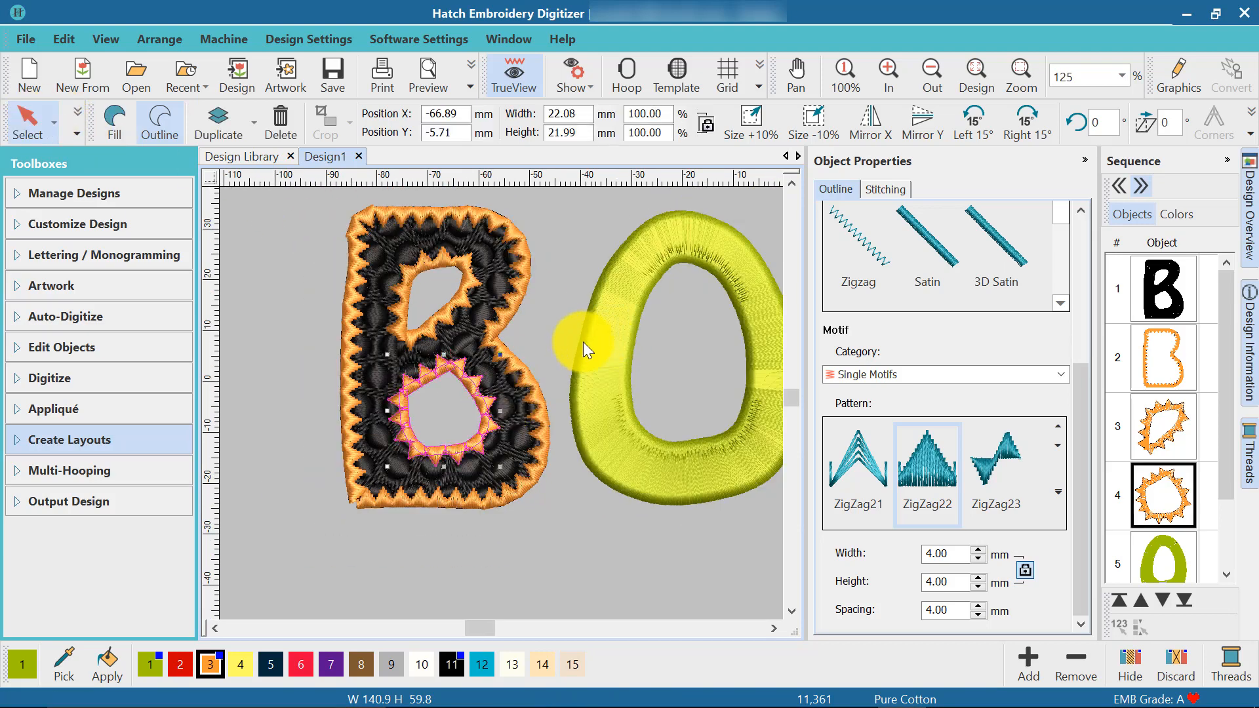
Recolor the first O with orange color 3 and turn on Auto split for its satin fill.
left_click(622, 377)
left_click_drag(479, 624, 486, 629)
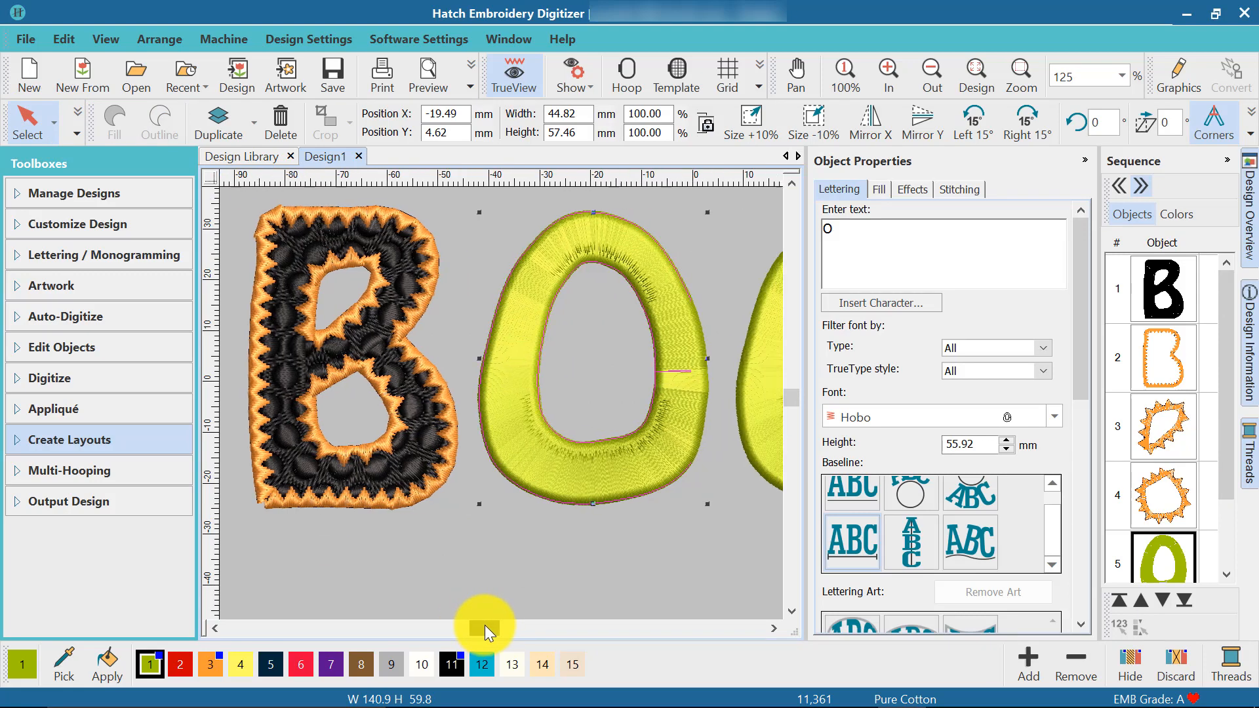
scroll(793, 396, "up", 1)
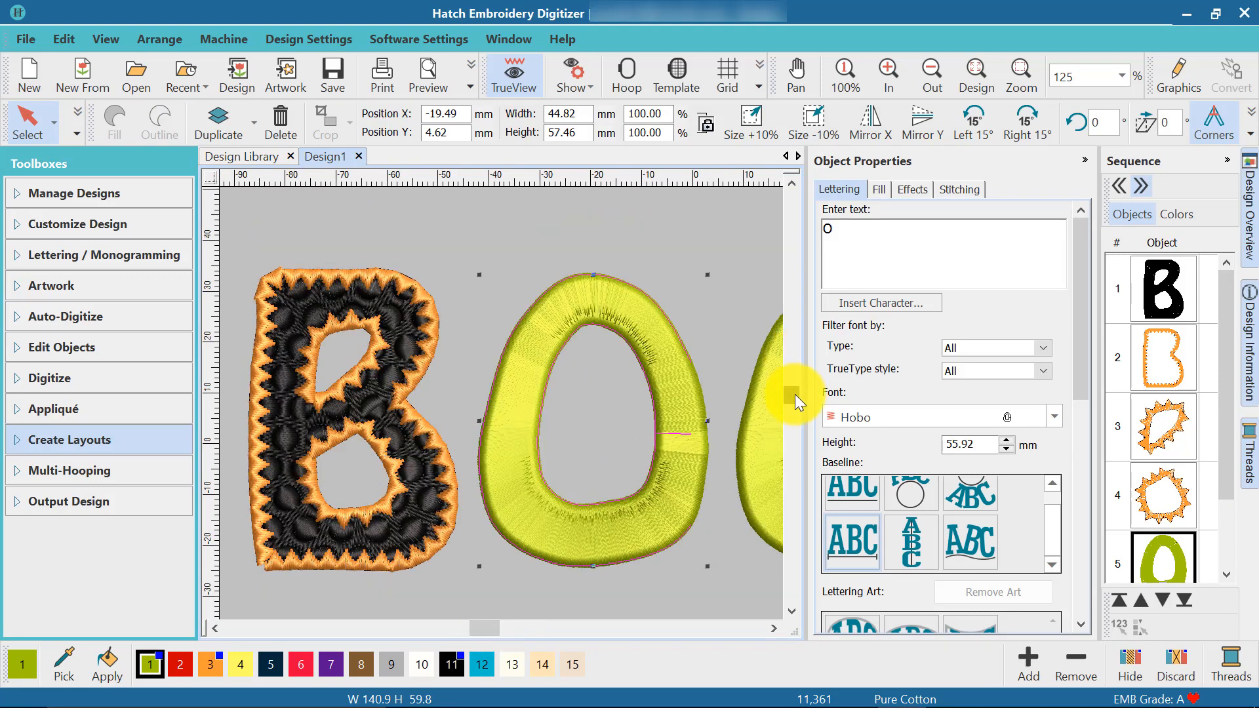
left_click(208, 666)
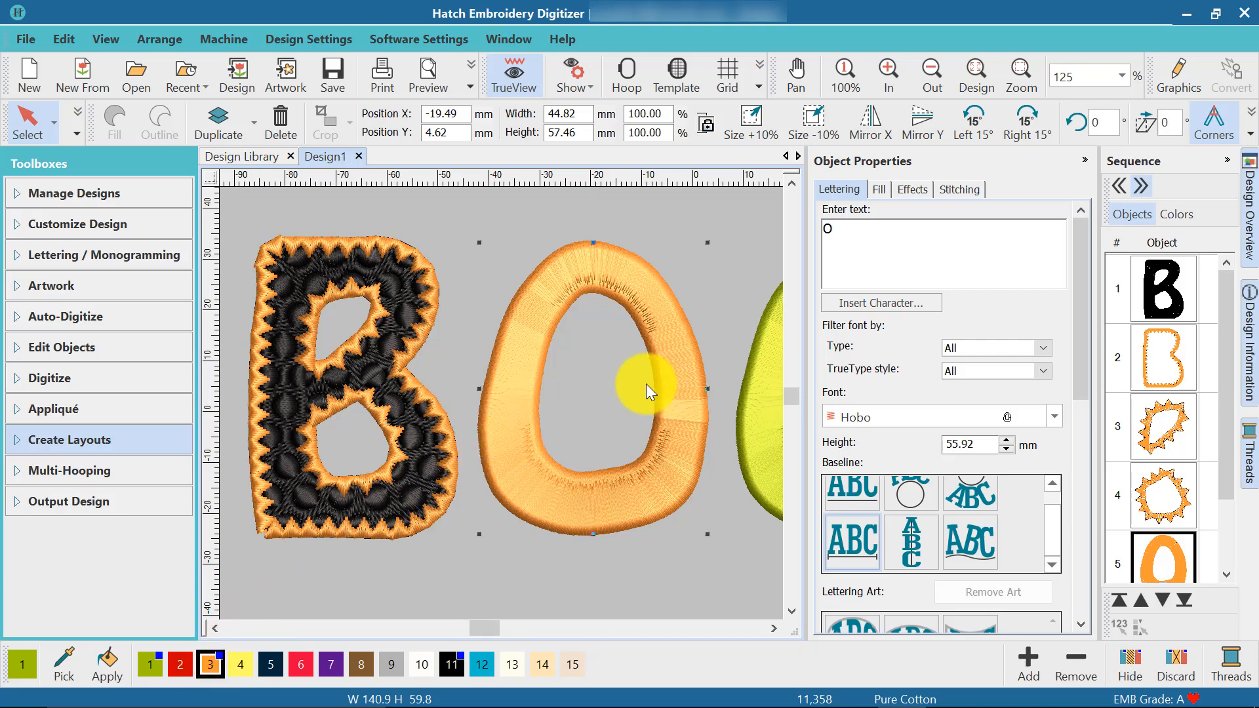
left_click(879, 189)
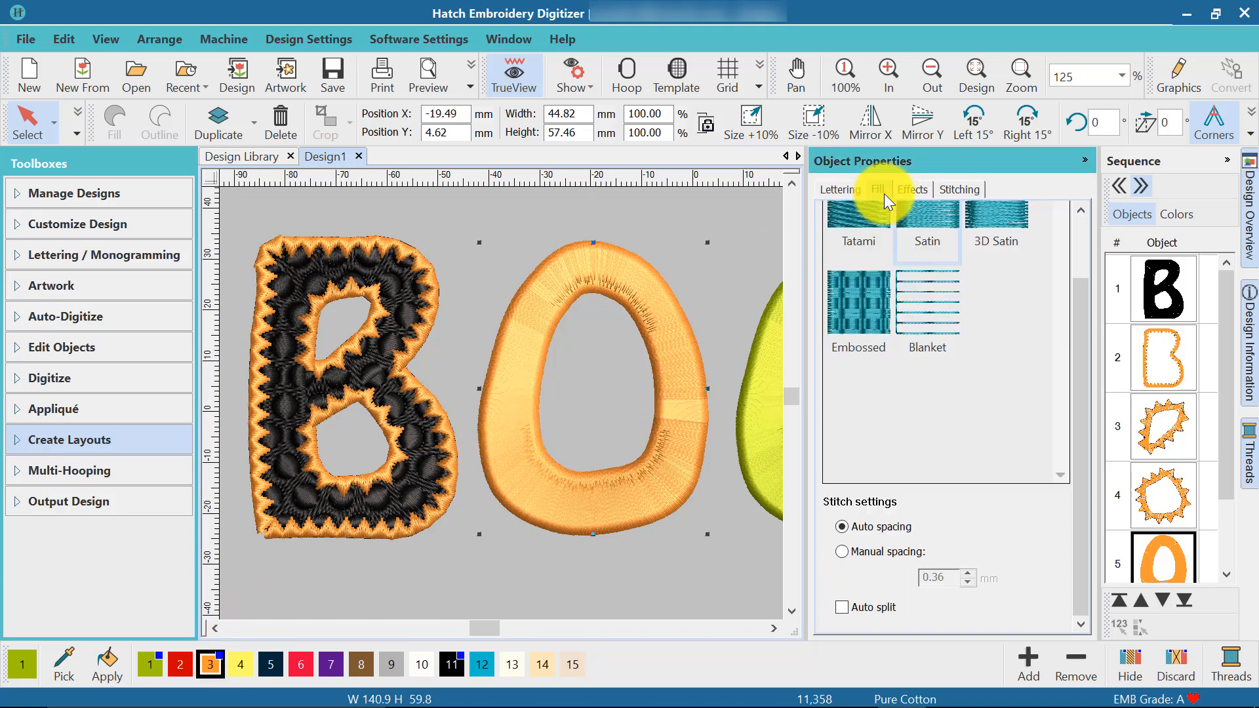
left_click(842, 607)
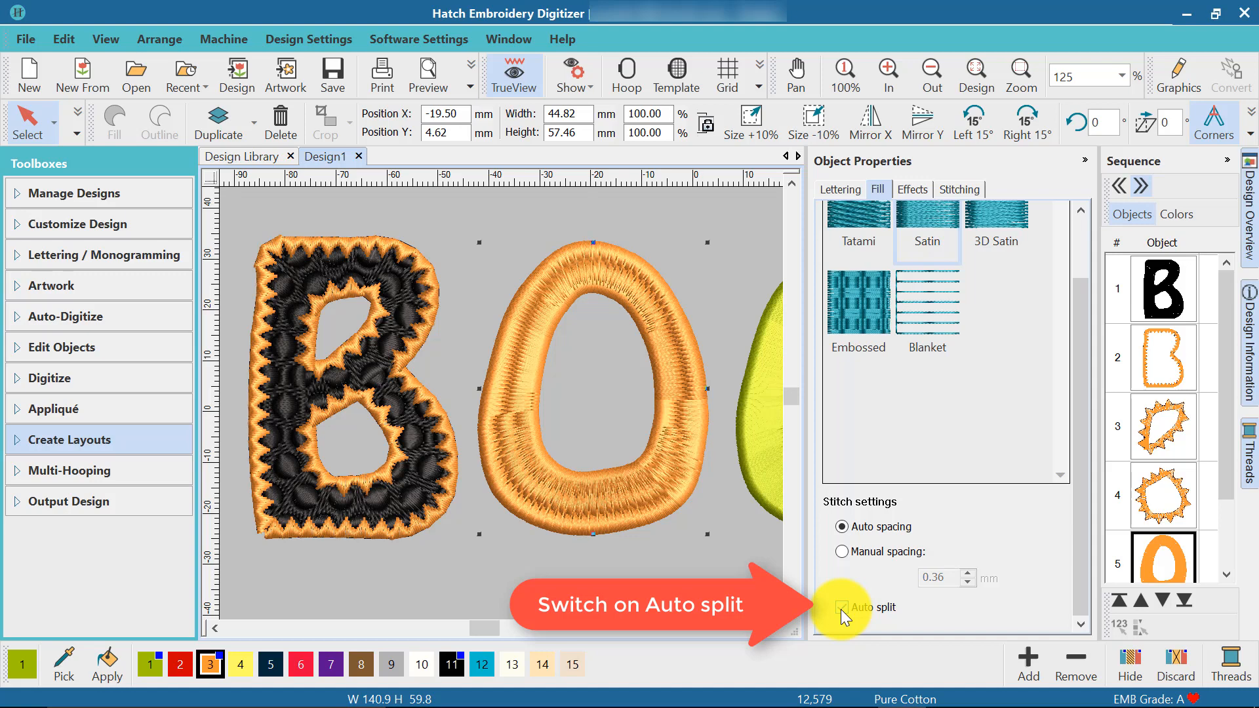
Compare the Side 2 and Both sides feather edges on the first O, then apply Side 1.
left_click(910, 191)
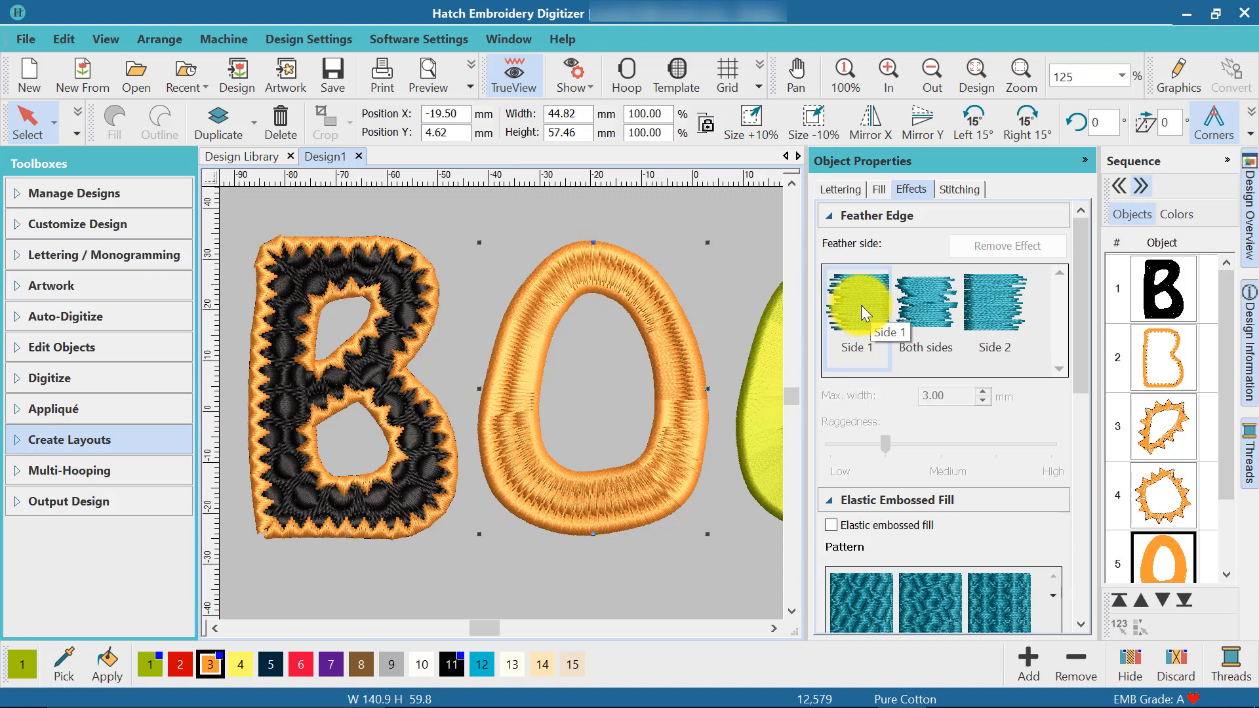
left_click(989, 313)
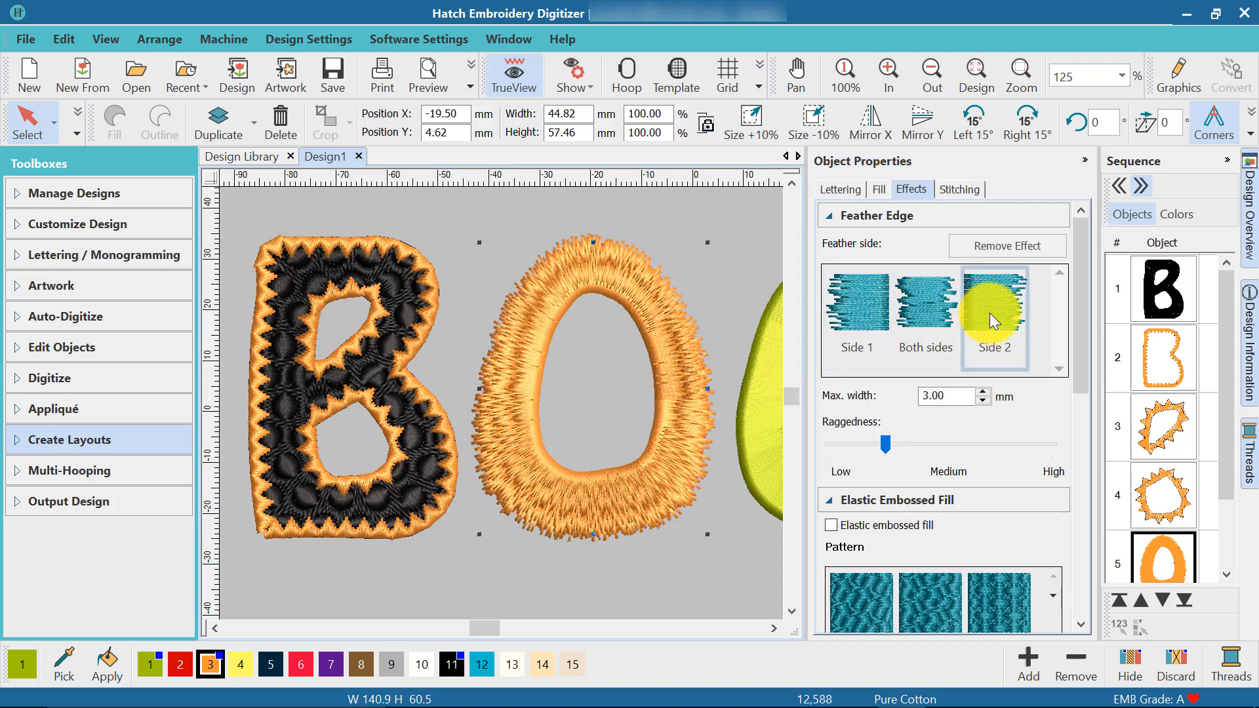
left_click(920, 309)
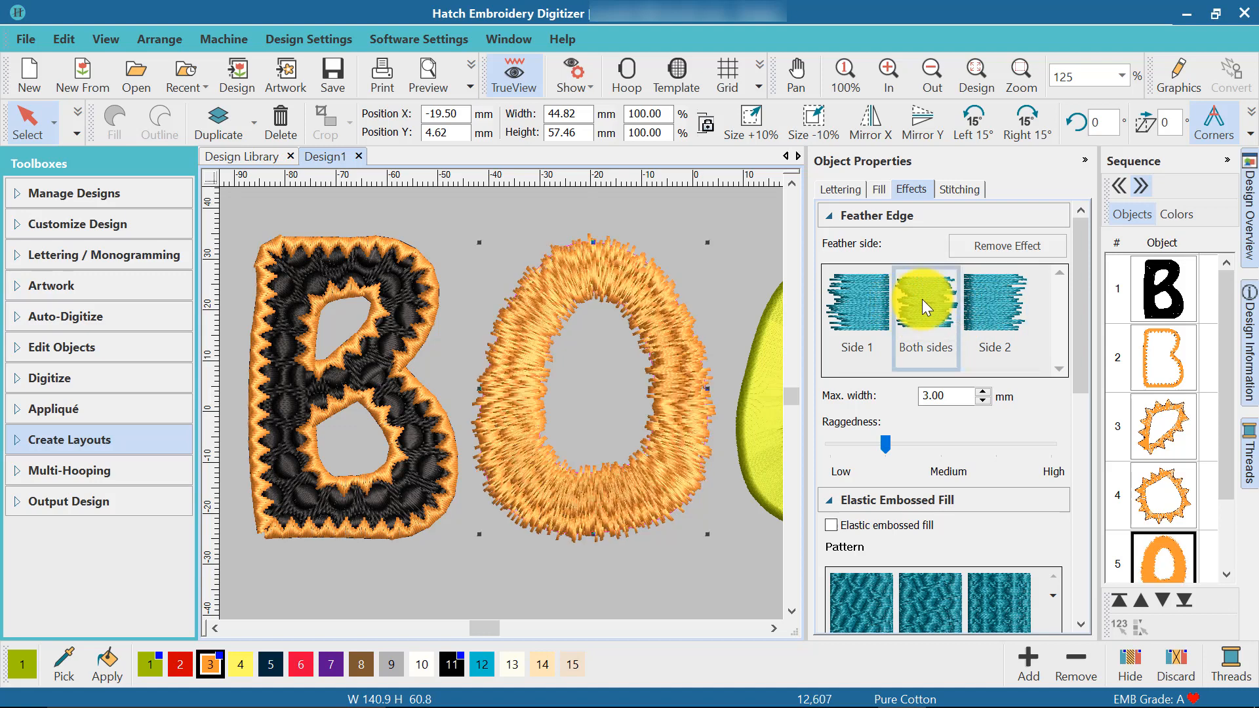
left_click(849, 311)
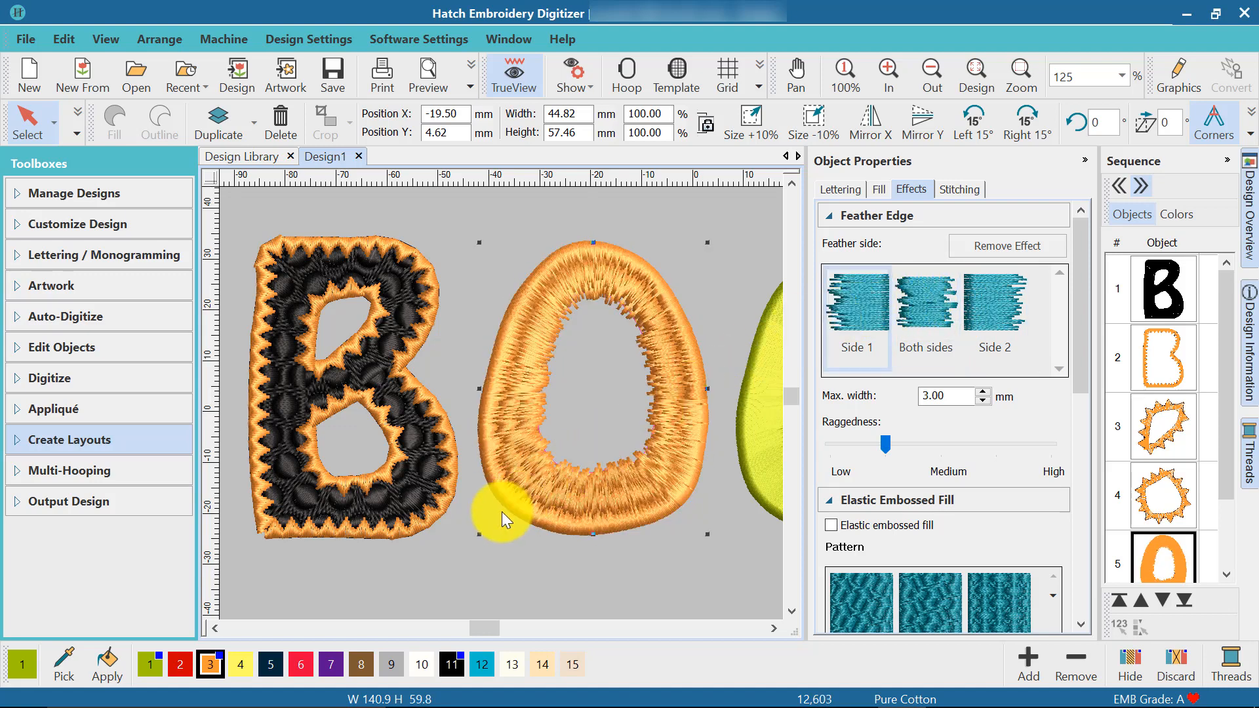
Create Single Run object outlines around the orange O in color 2554 Hatch Default.
left_click(21, 446)
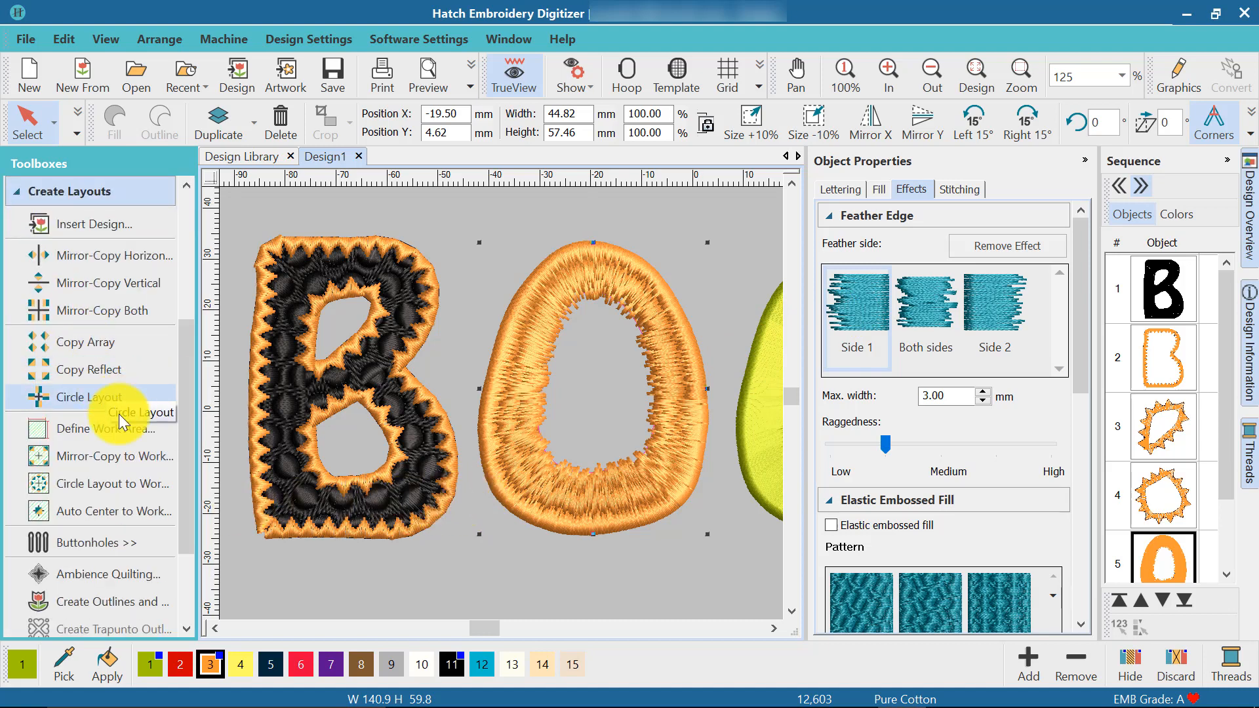
scroll(85, 524, "down", 2)
left_click(73, 507)
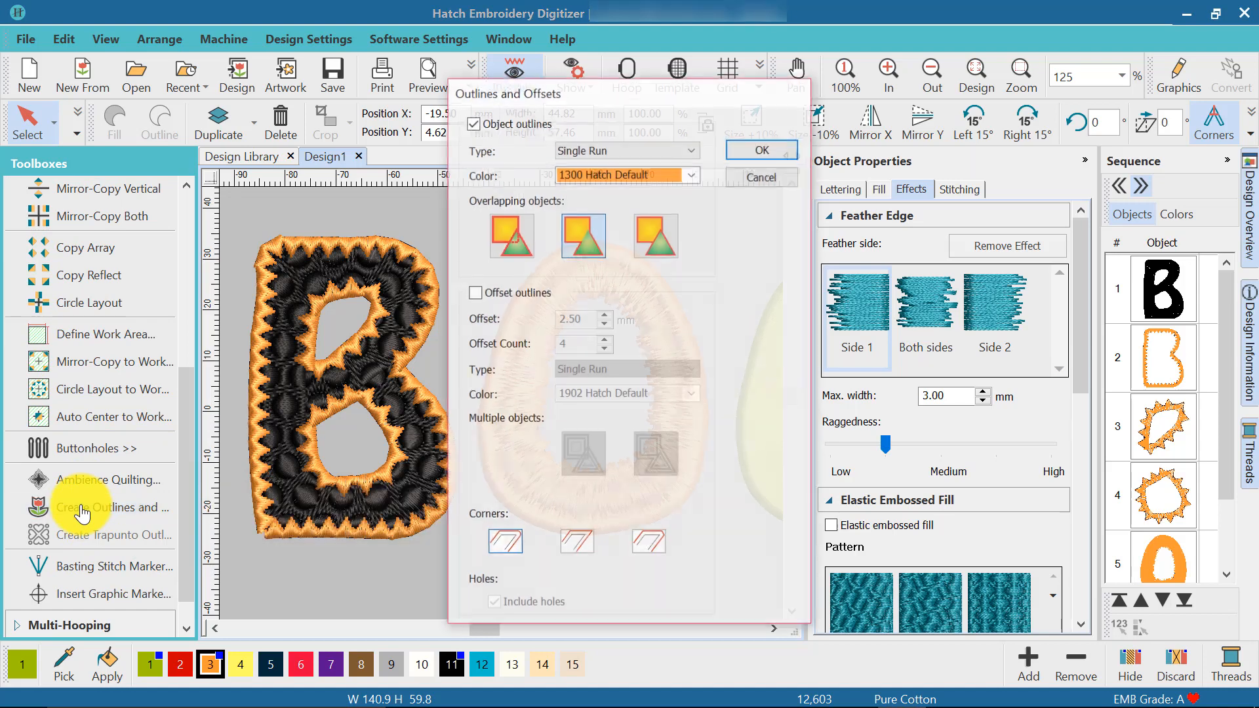
left_click(695, 173)
left_click(643, 238)
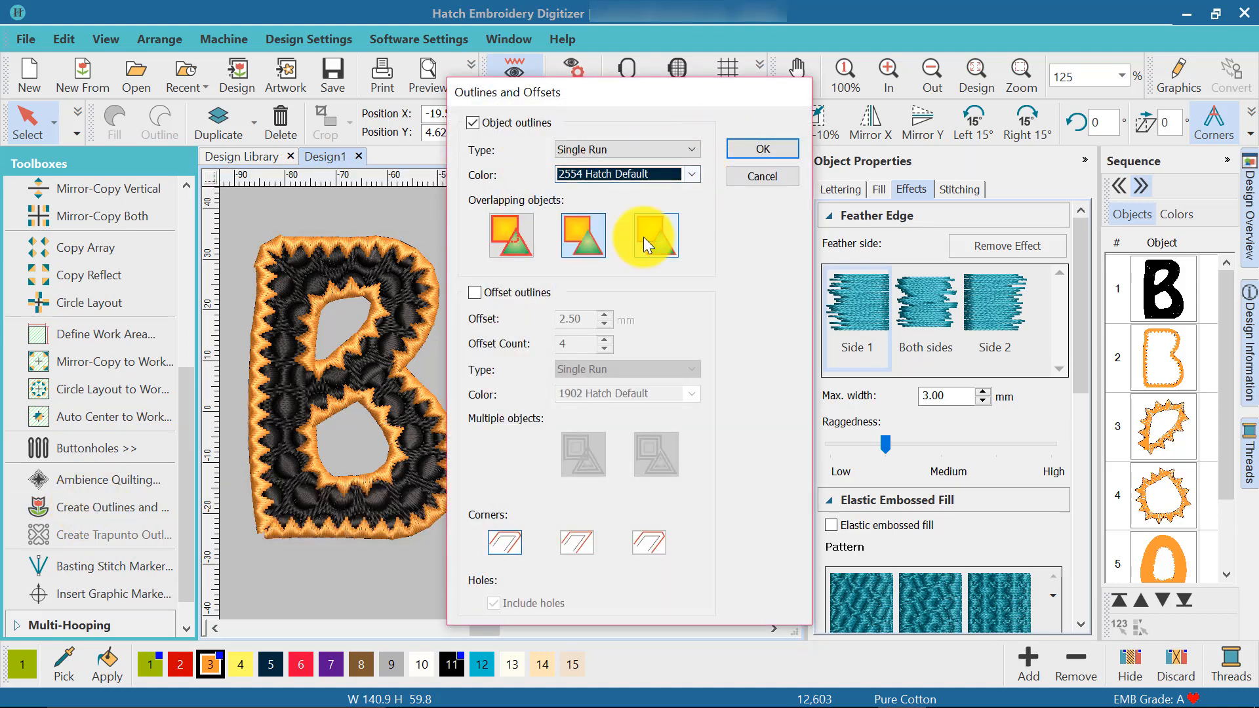
left_click(741, 146)
Delete the single-run outline around the orange O's inner hole.
left_click(599, 317)
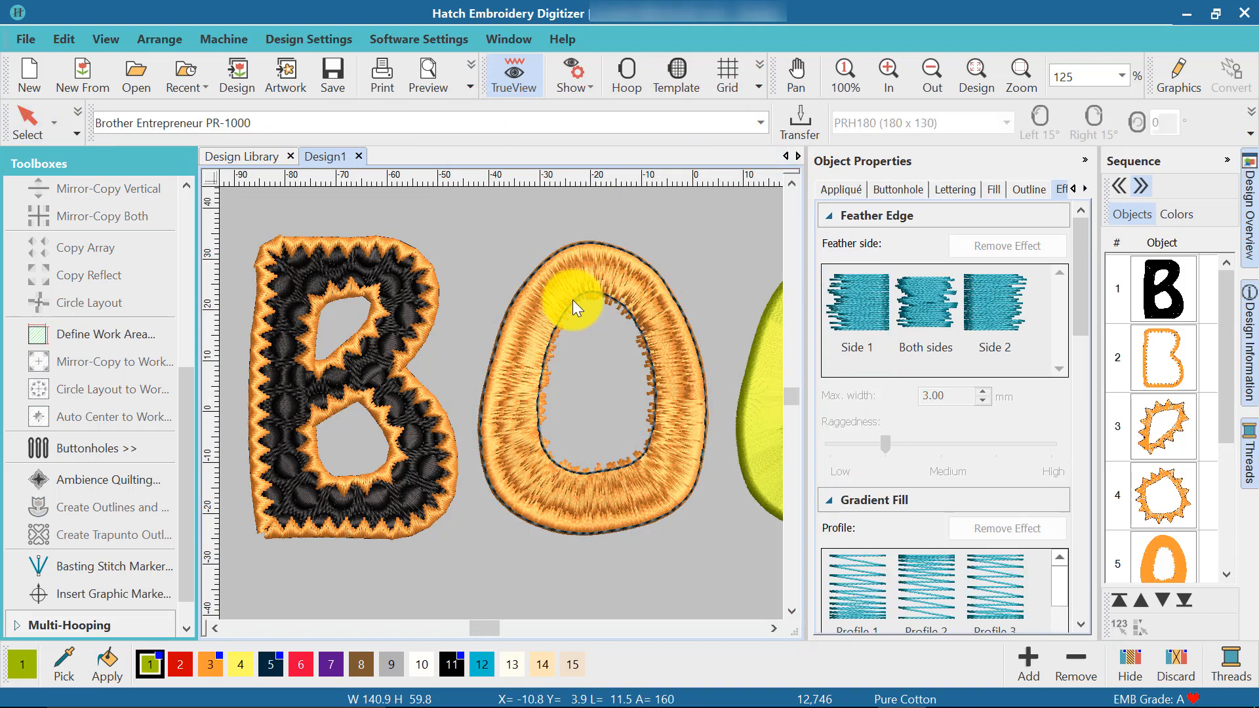
left_click(573, 301)
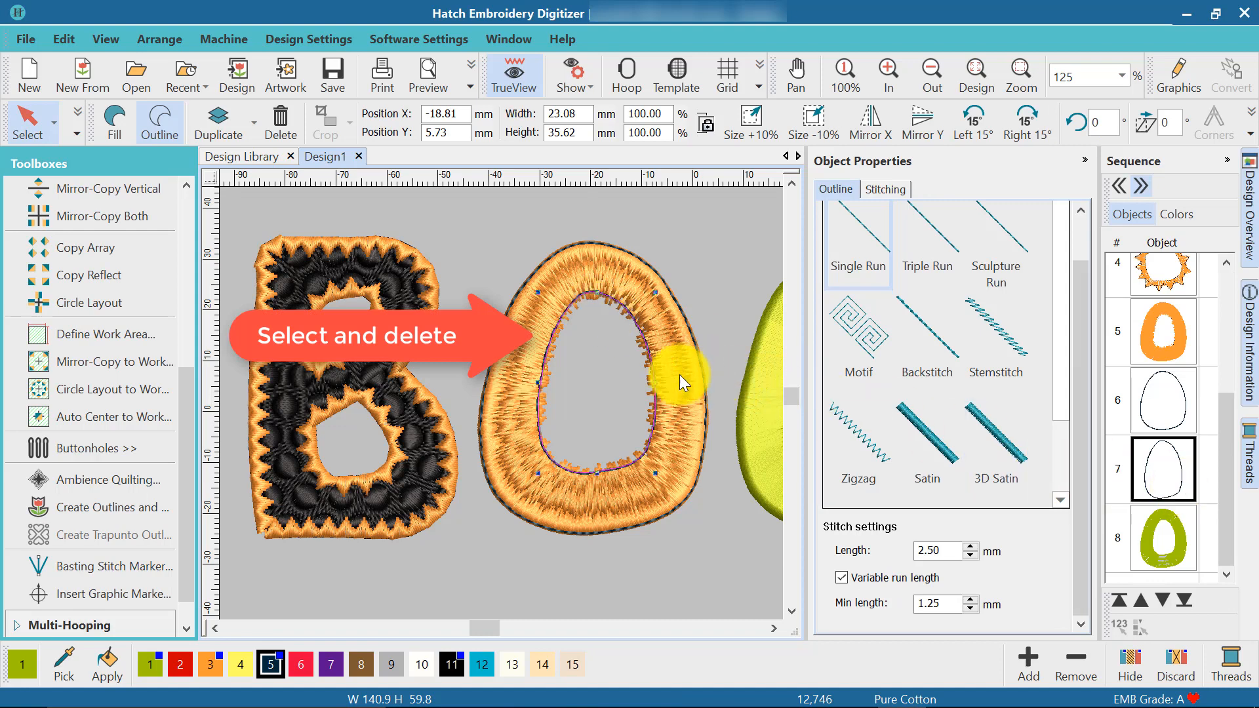
key("Delete")
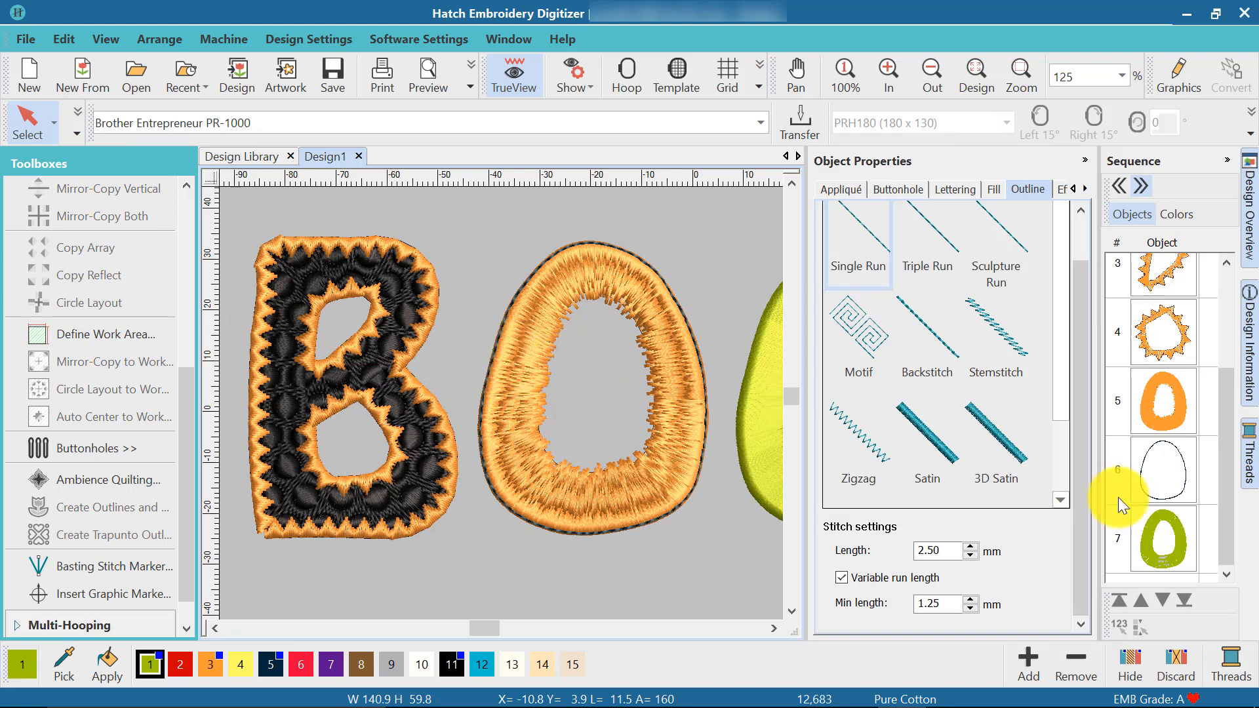
Change the orange O's outer outline to a Motif outline with the Single Motifs category.
left_click(1163, 475)
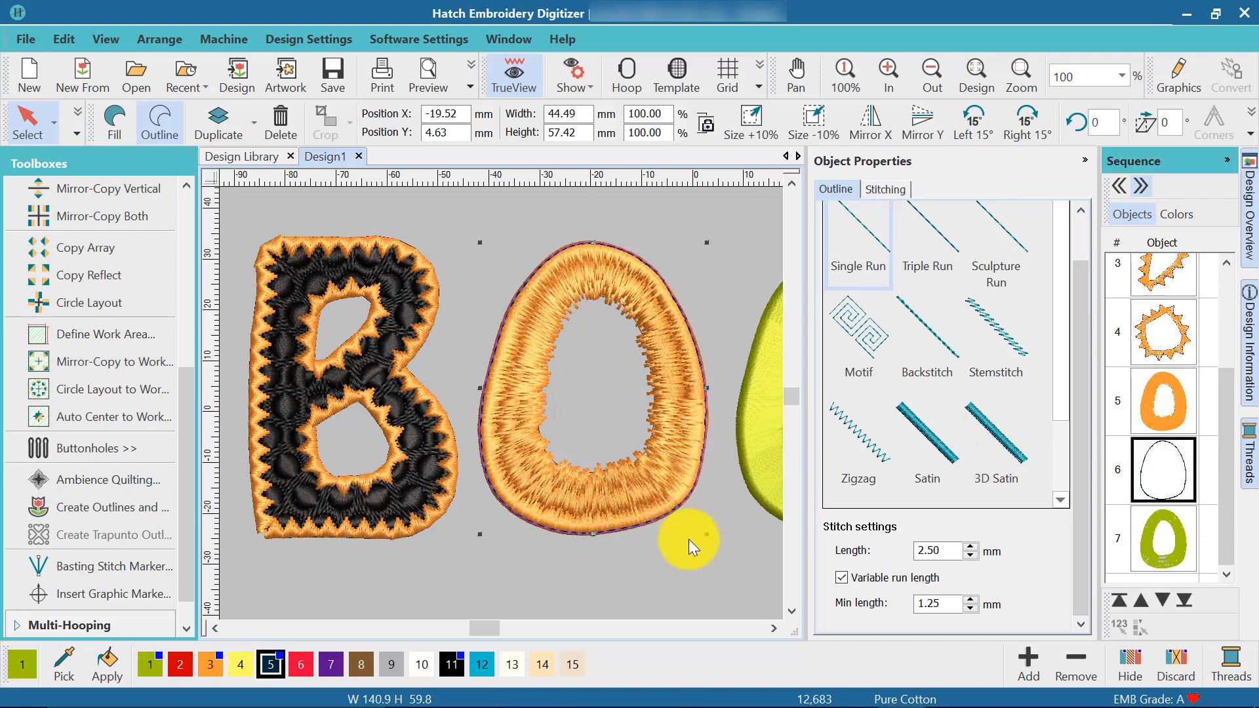
left_click(869, 339)
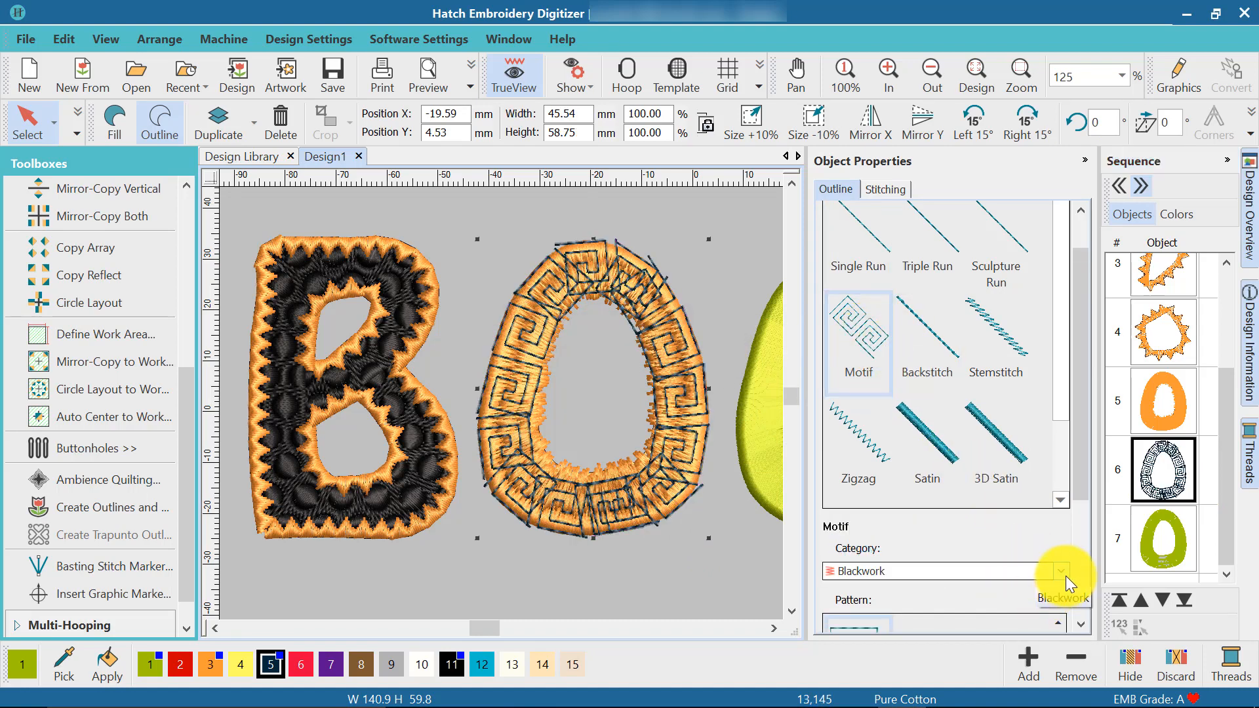
scroll(1082, 491, "down", 5)
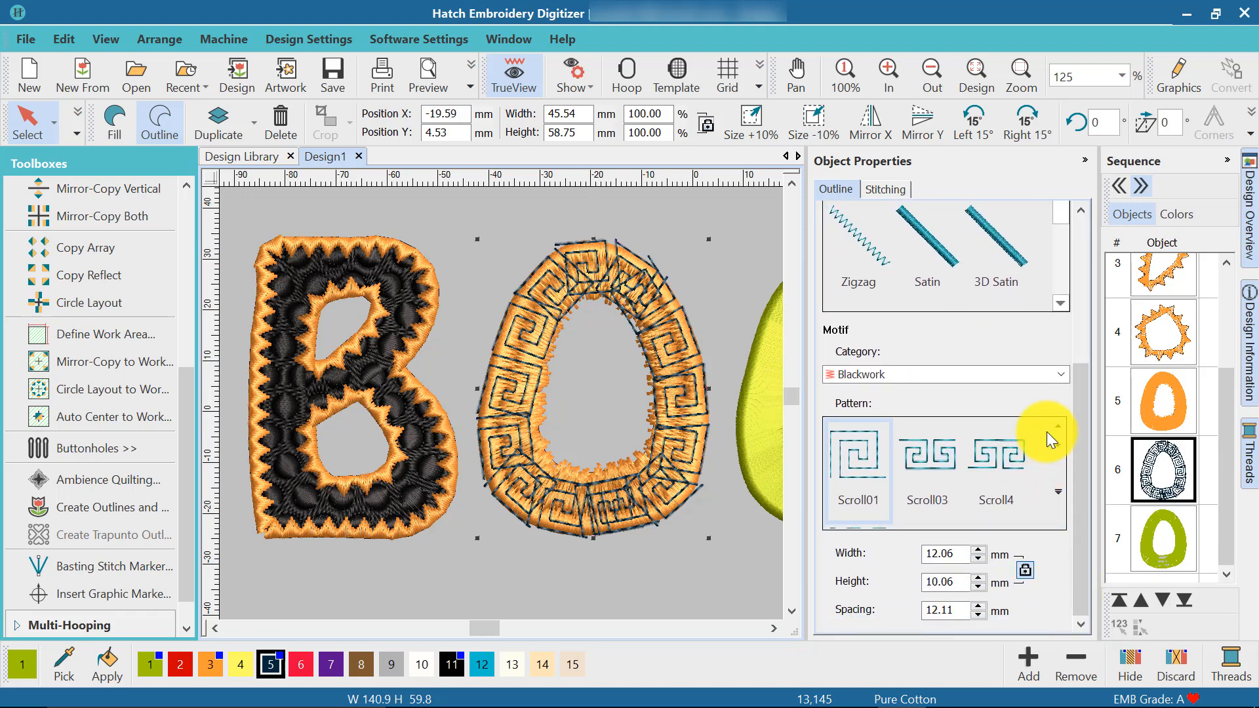
left_click(1061, 375)
left_click(878, 429)
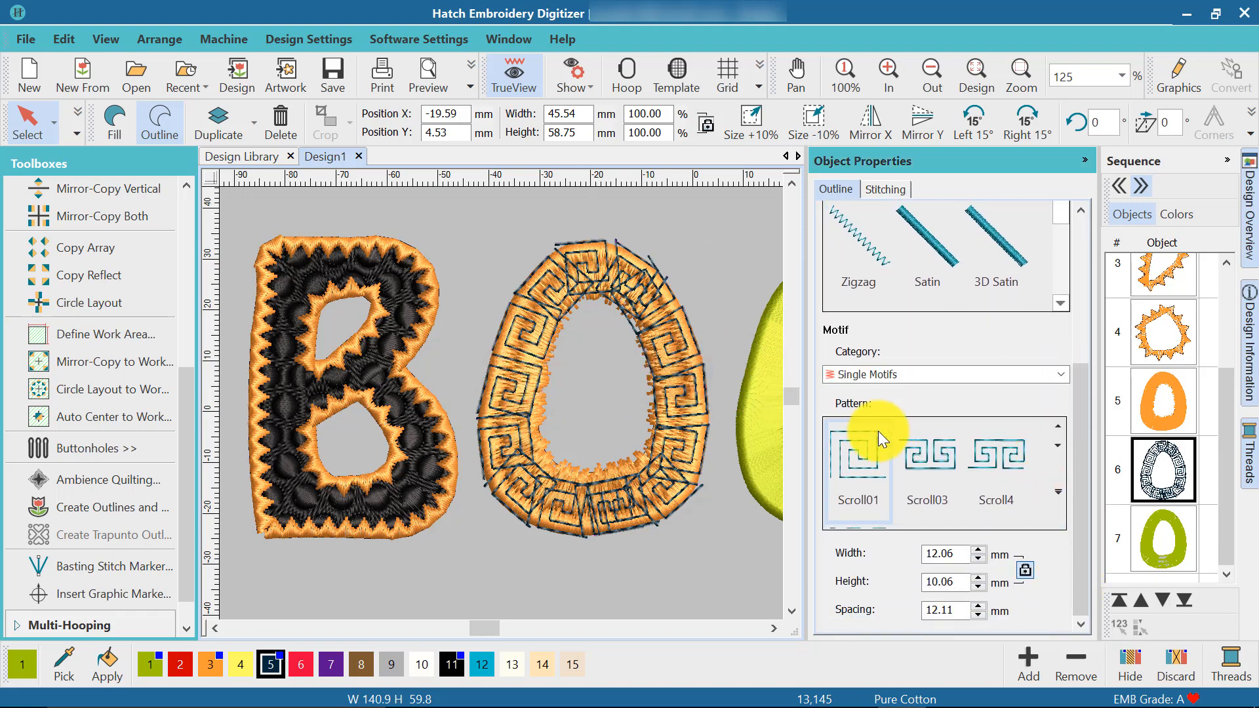
Change the motif pattern of the orange O's outer outline to Cross04 from the Single Motifs category.
left_click(1056, 499)
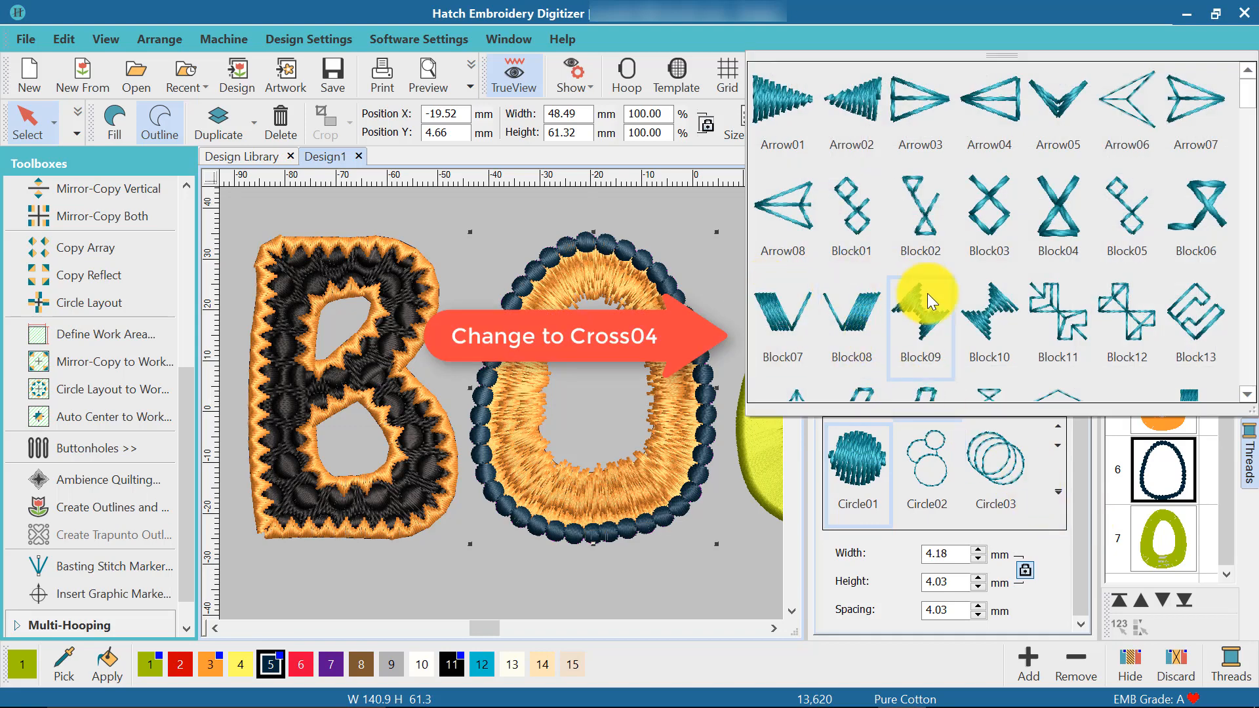
scroll(1064, 326, "down", 3)
scroll(1063, 326, "up", 4)
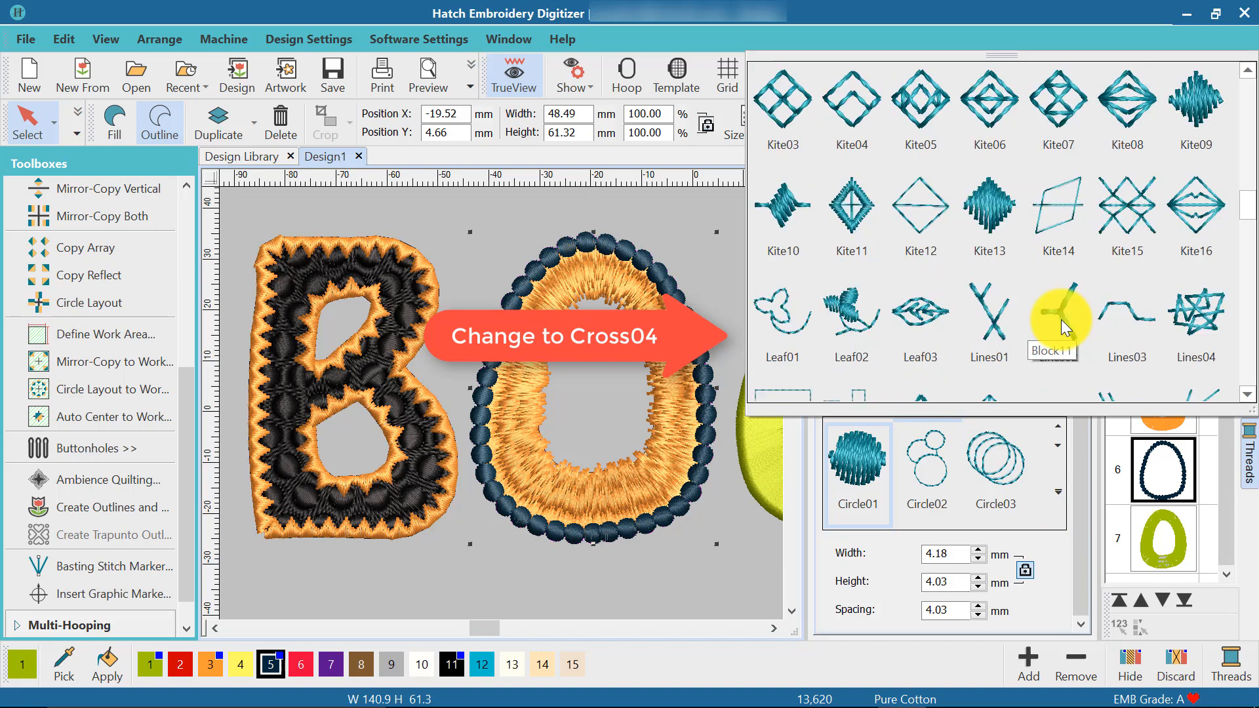
left_click(1247, 398)
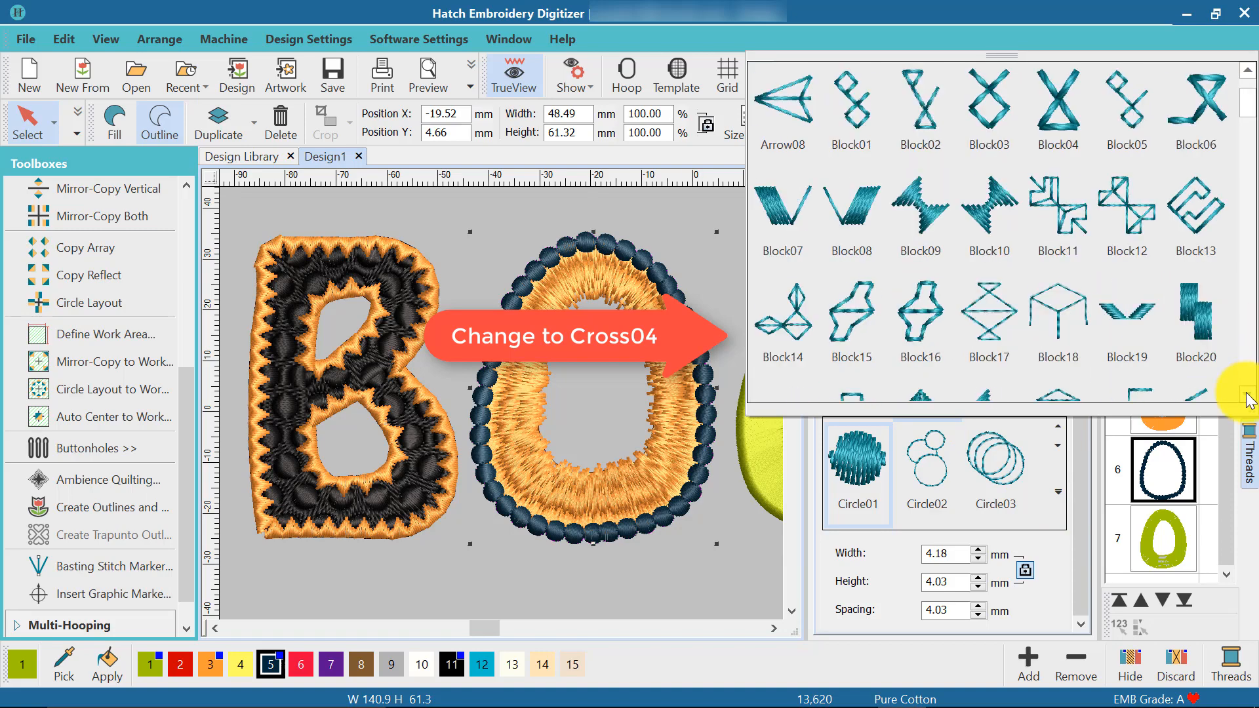
left_click(1247, 399)
left_click(1247, 399)
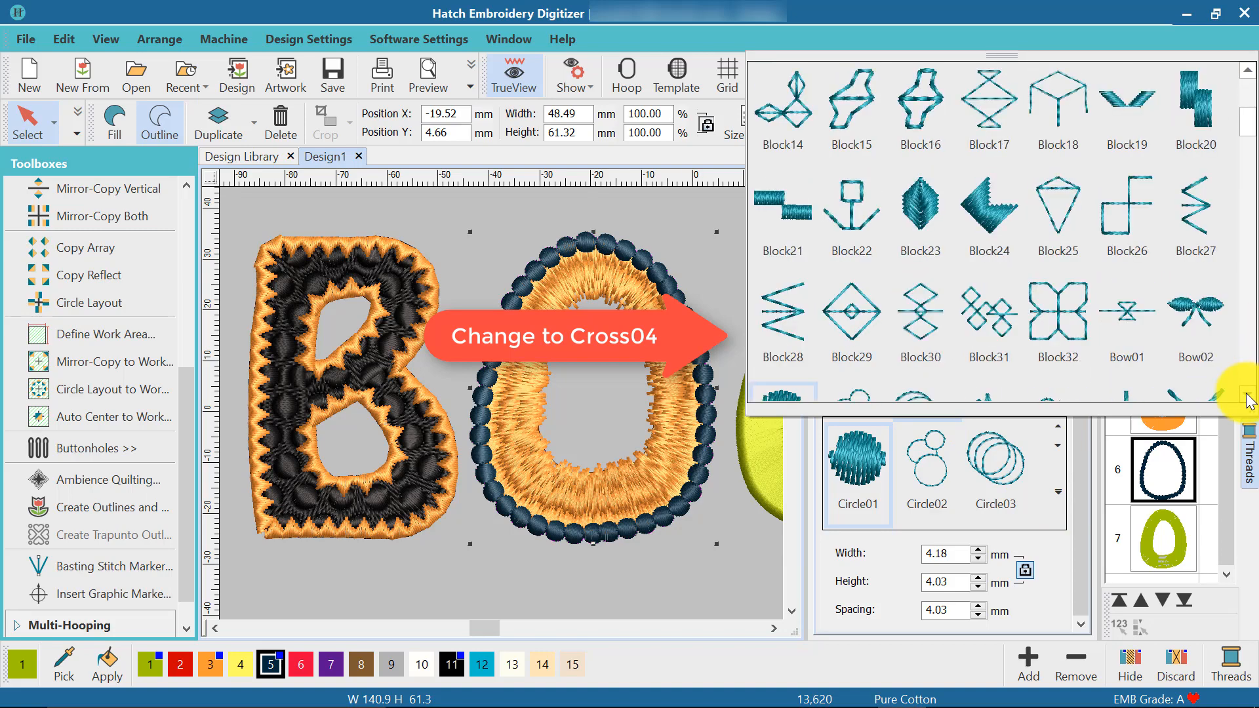
left_click(1247, 399)
left_click(1247, 399)
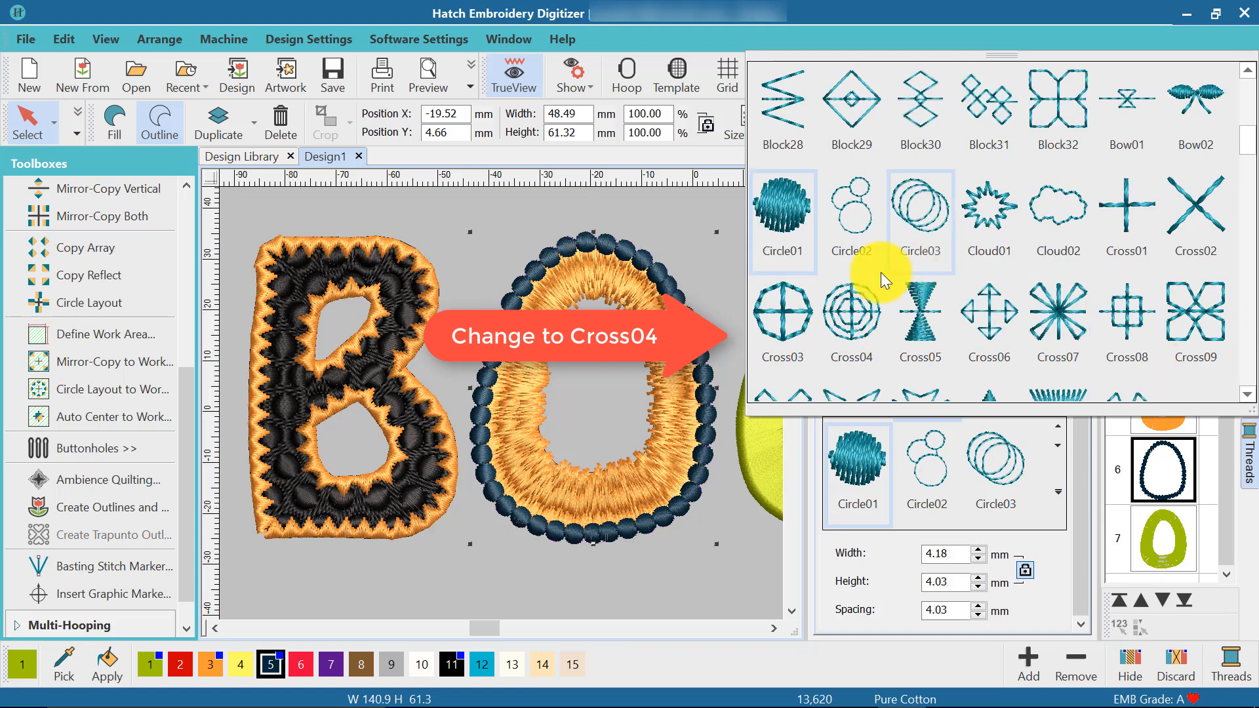
left_click(851, 316)
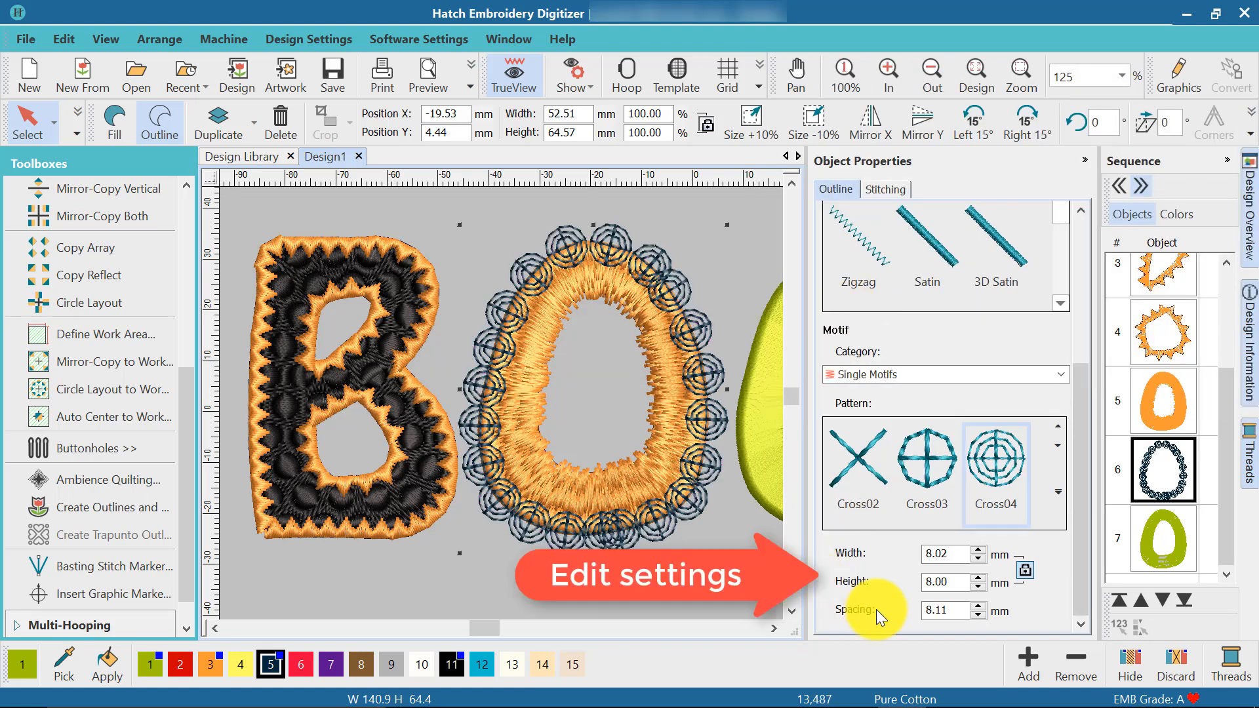
Set the spacing of the Cross04 motif outline to 8.6 mm.
left_click(950, 609)
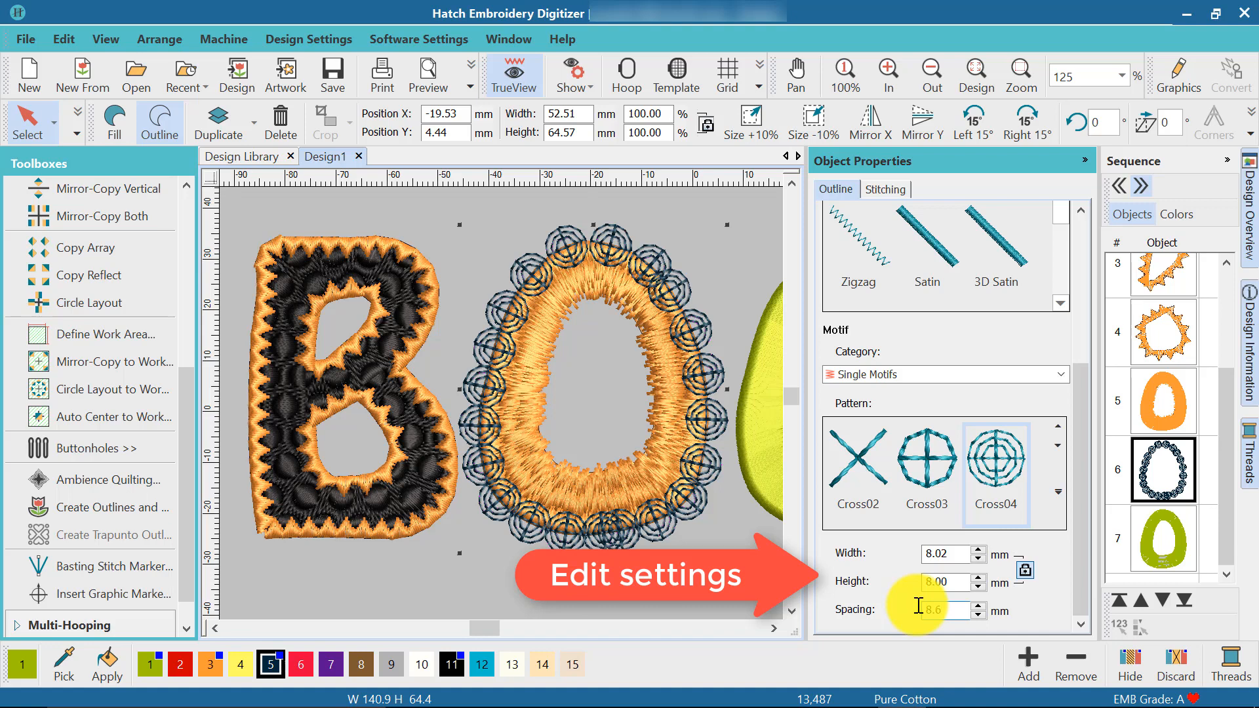
type("8.6")
key("Return")
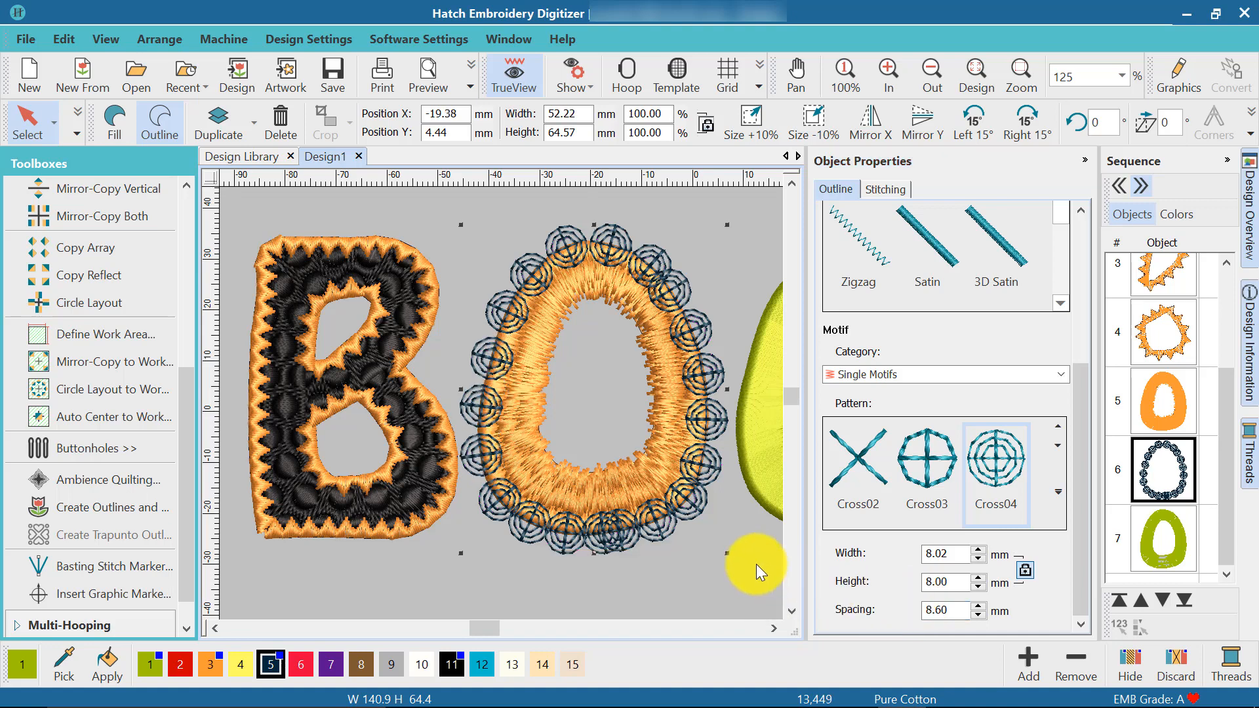
Reshape the motif outline by moving individual motifs along the orange O's upper-left side to even out their spacing.
left_click(55, 122)
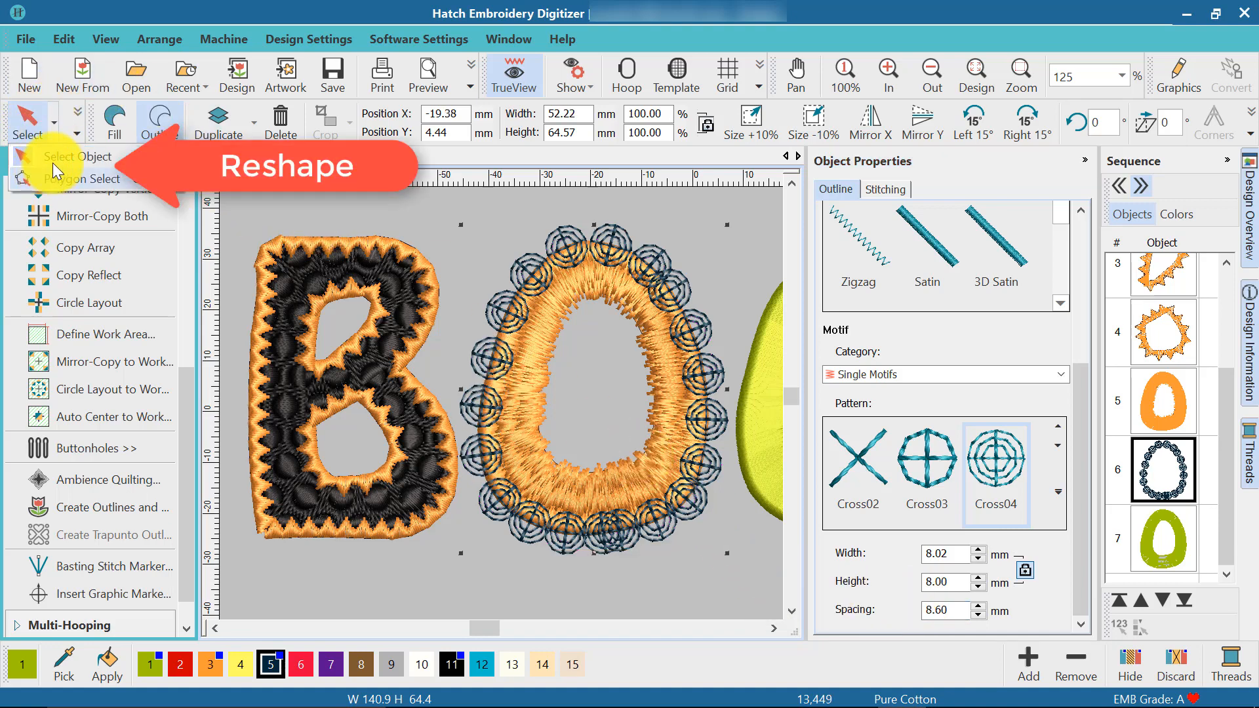
left_click(77, 133)
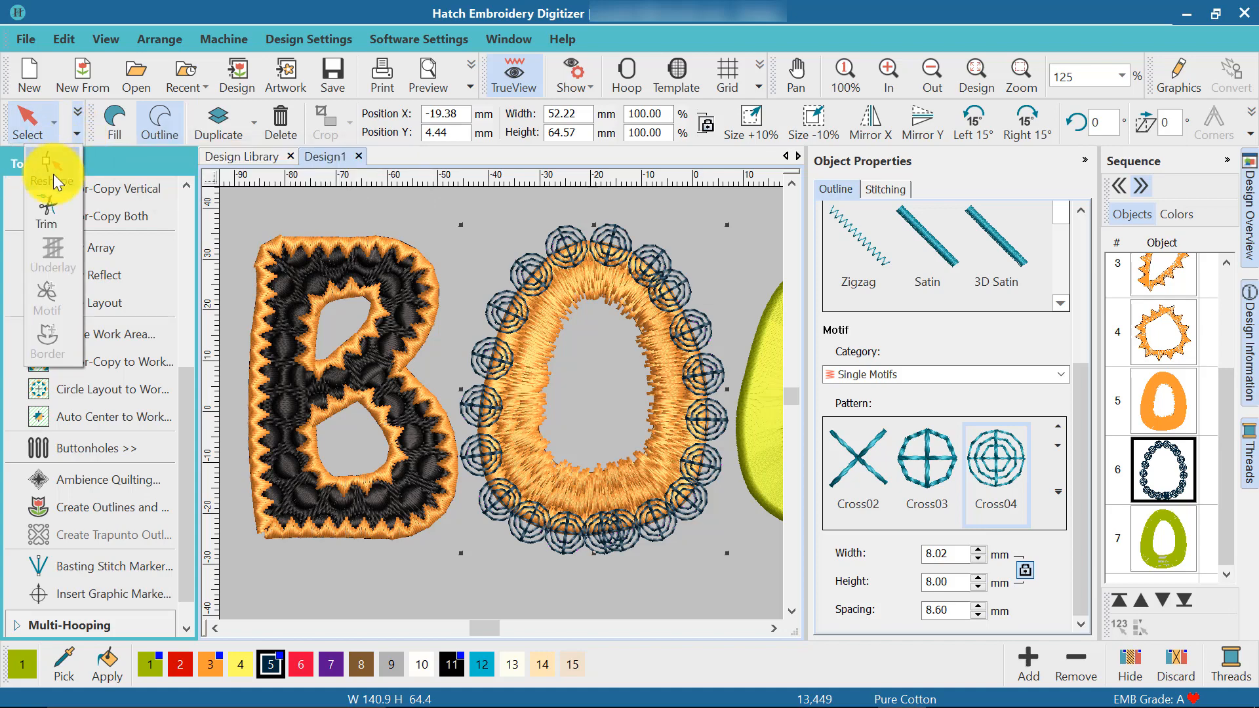
left_click(52, 176)
scroll(586, 514, "up", 5)
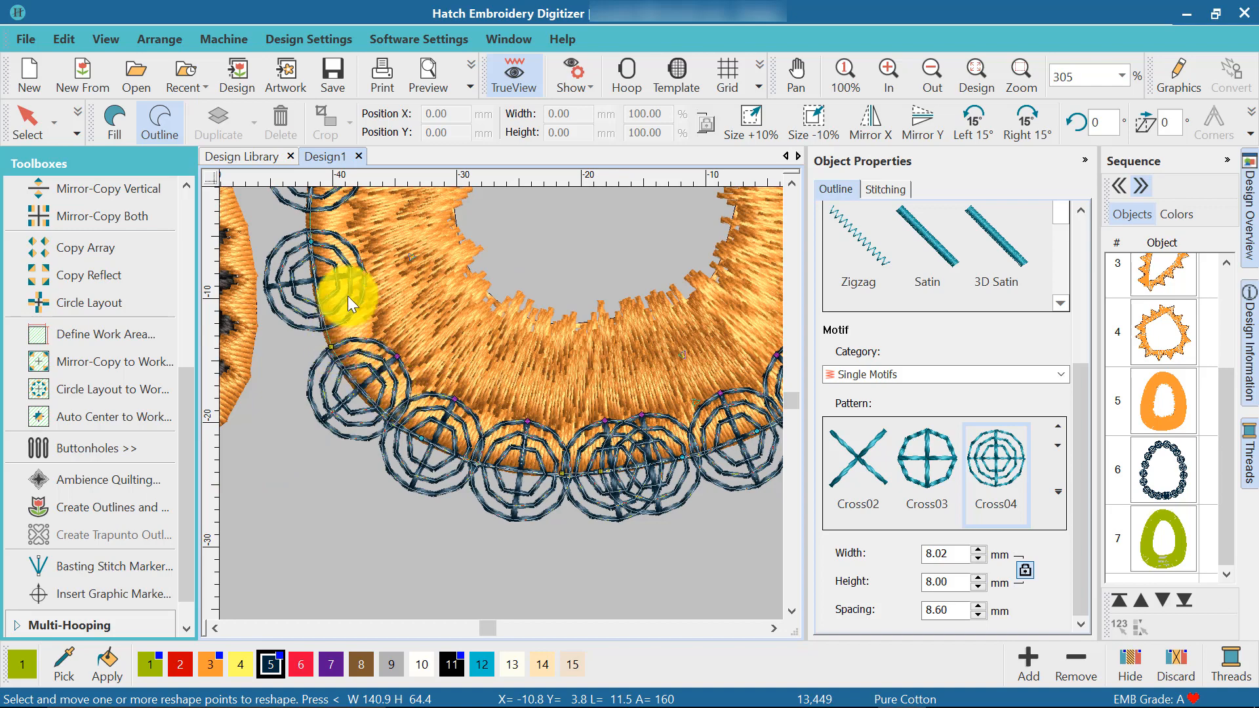
scroll(506, 403, "down", 2)
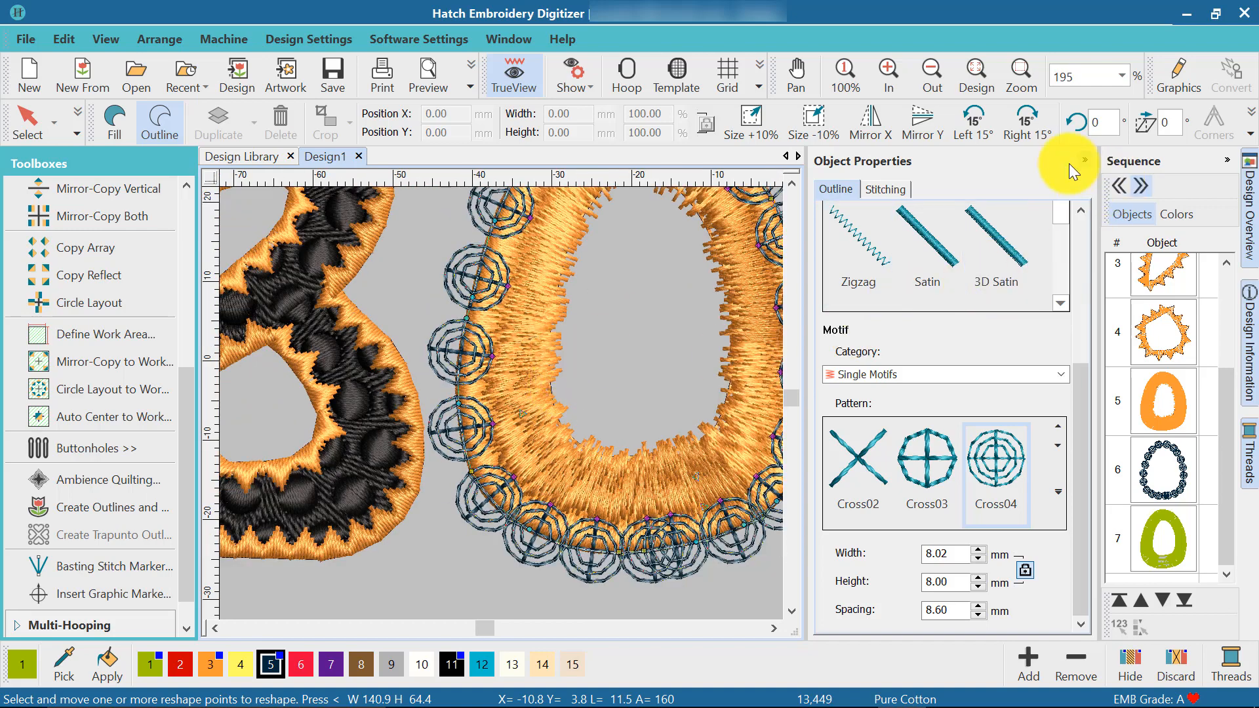
left_click(1085, 160)
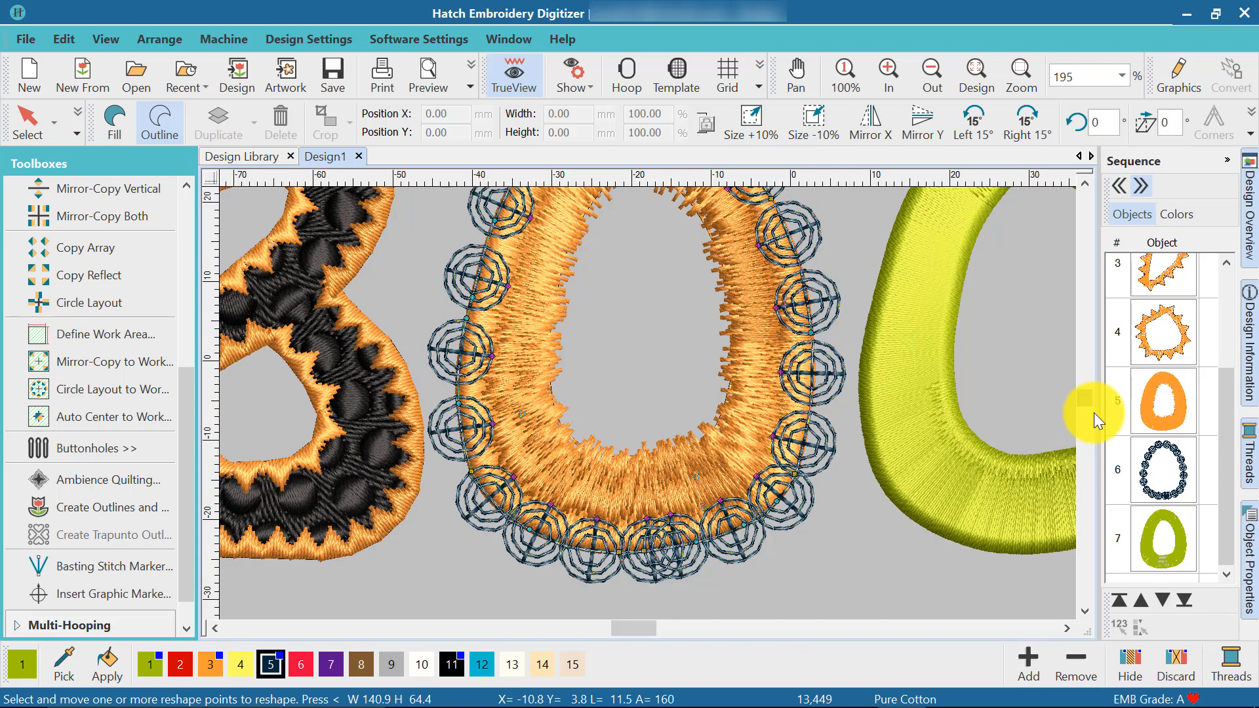
scroll(1088, 399, "up", 3)
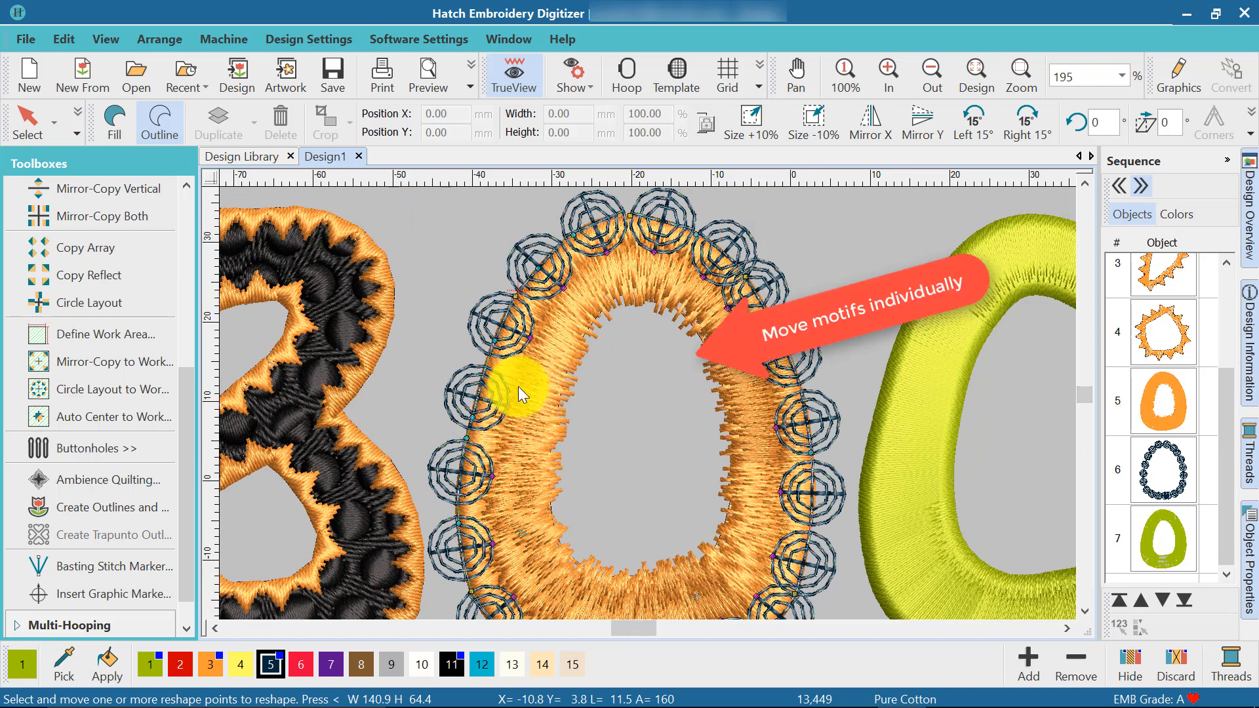
left_click_drag(528, 336, 513, 403)
scroll(648, 403, "up", 2)
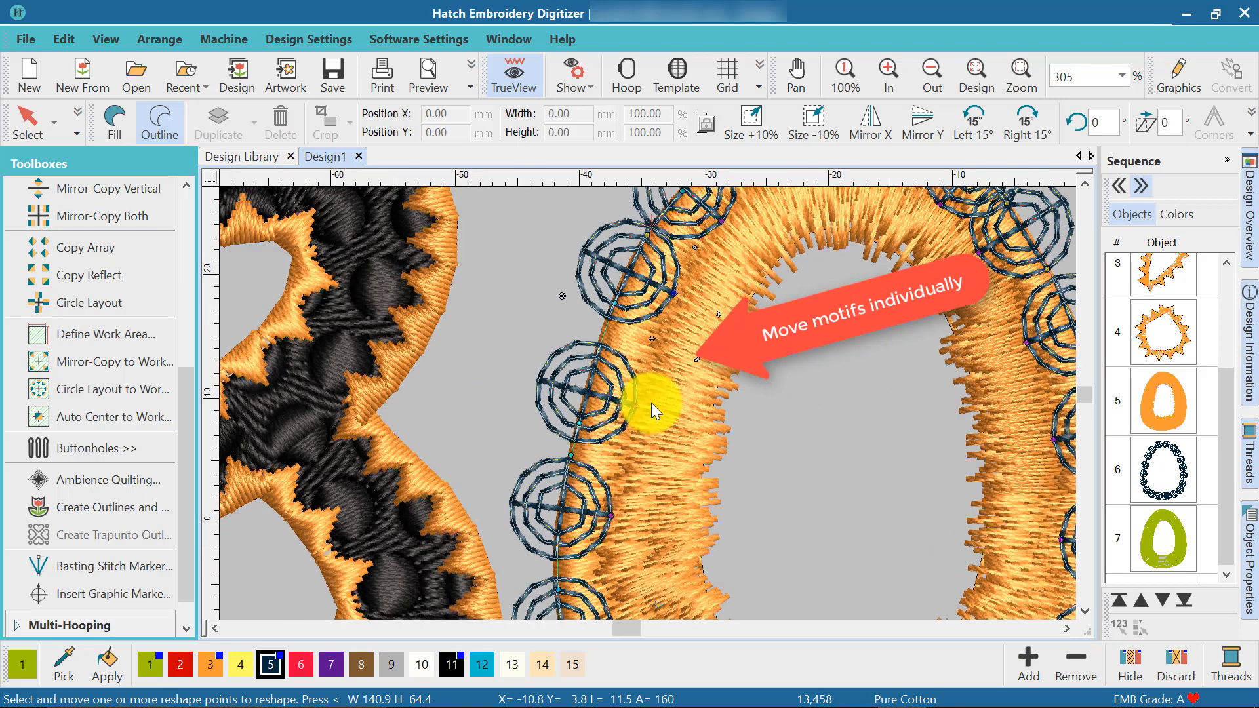
mouse_move(638, 406)
left_mouse_down()
mouse_move(640, 385)
mouse_move(652, 387)
left_mouse_up()
left_click_drag(611, 514, 632, 388)
Move the motifs around the orange O's lower-left curve and base individually to close the gaps and separate the overlapping ones.
scroll(624, 568, "down", 1)
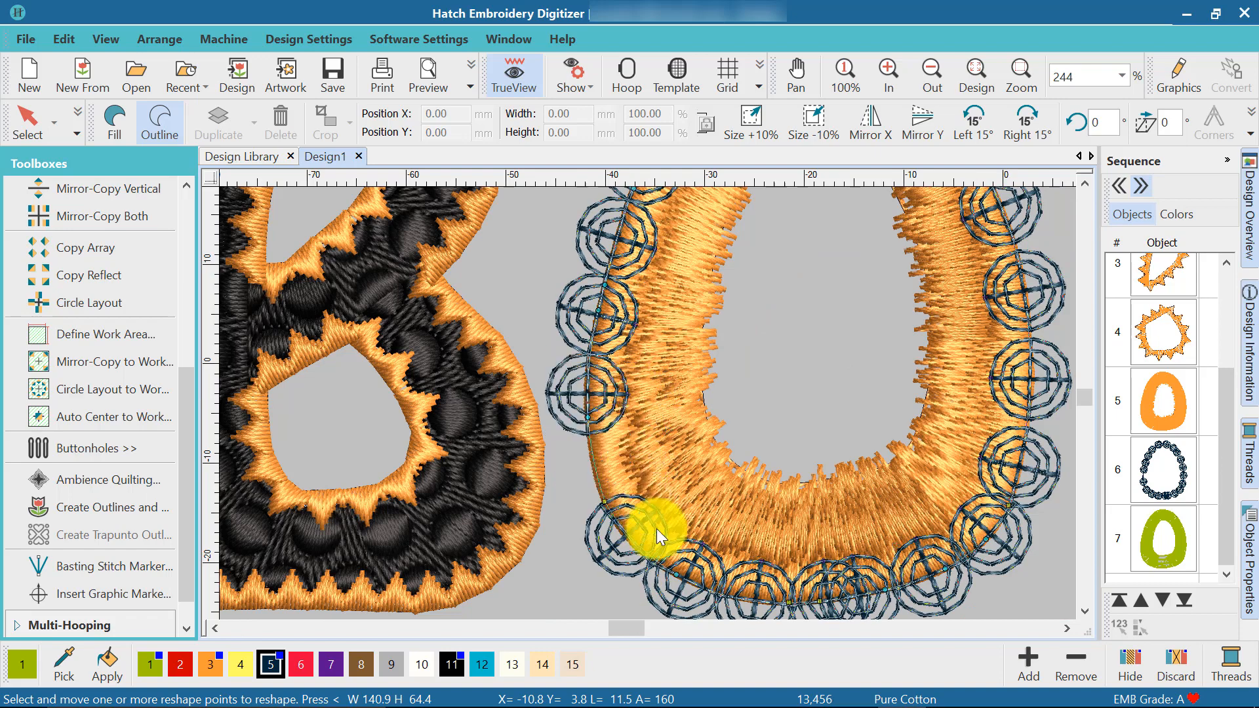
left_click_drag(657, 506, 632, 442)
left_click_drag(697, 542, 662, 533)
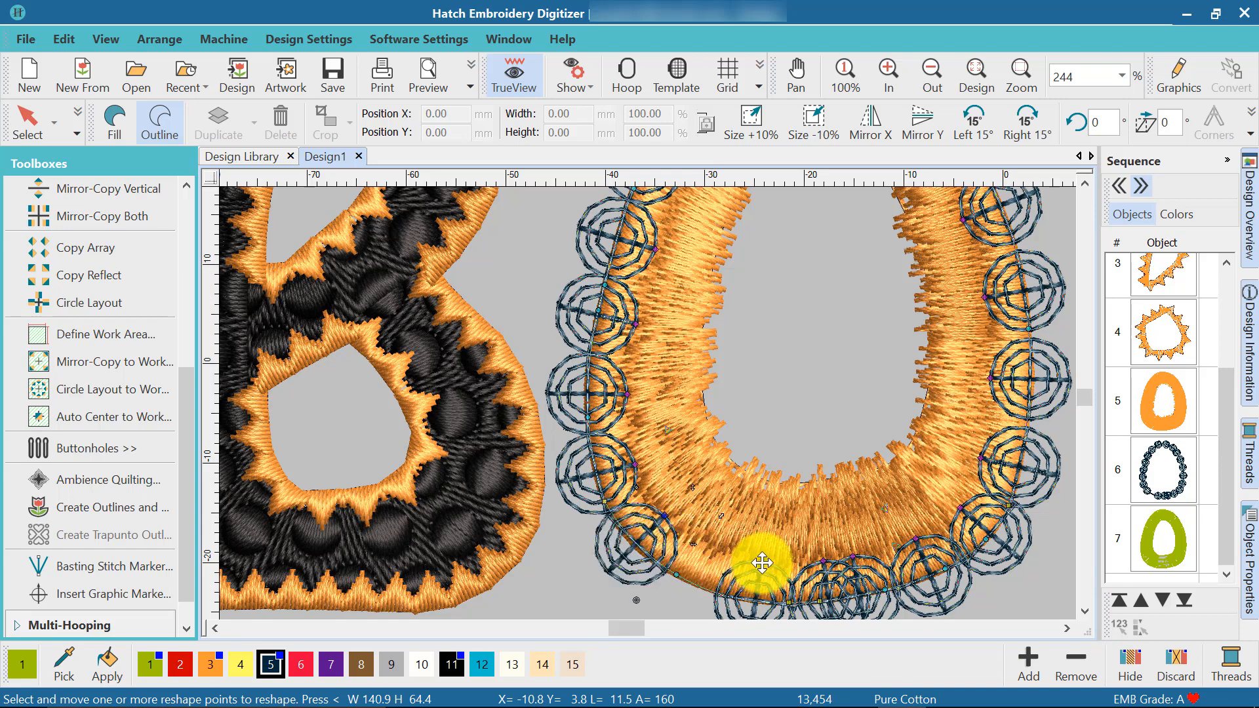
left_click_drag(761, 562, 718, 563)
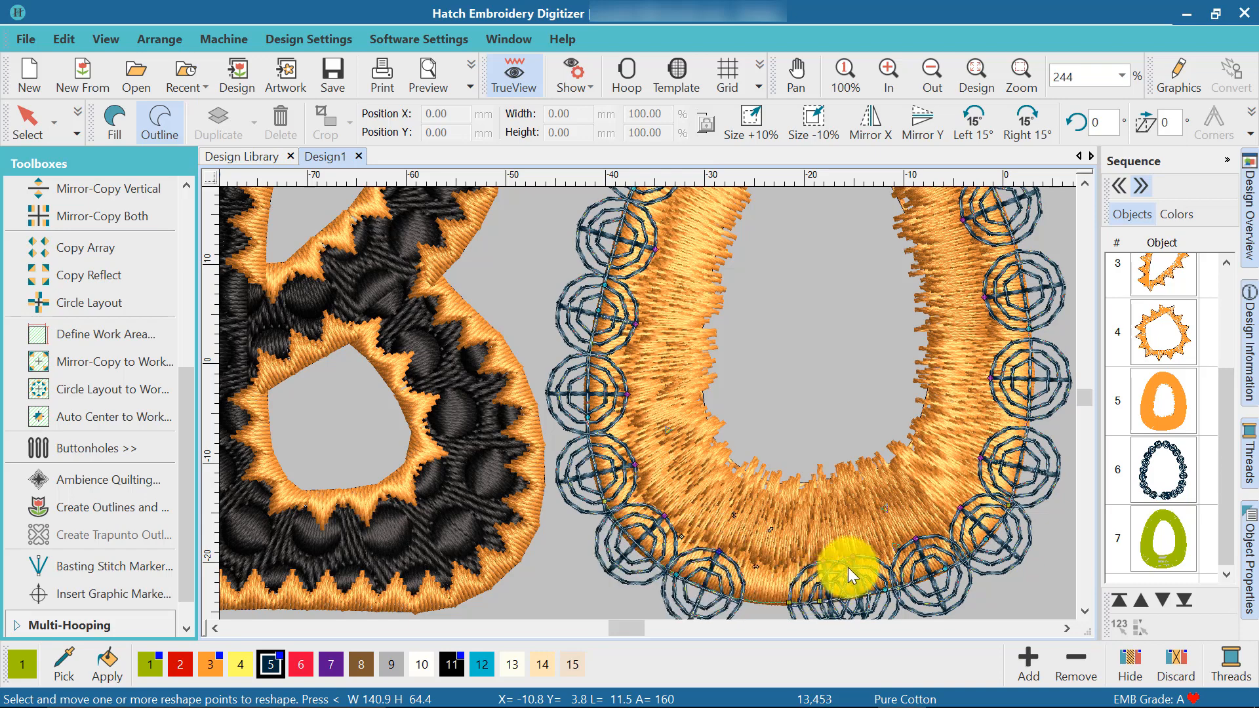
left_click_drag(824, 561, 777, 563)
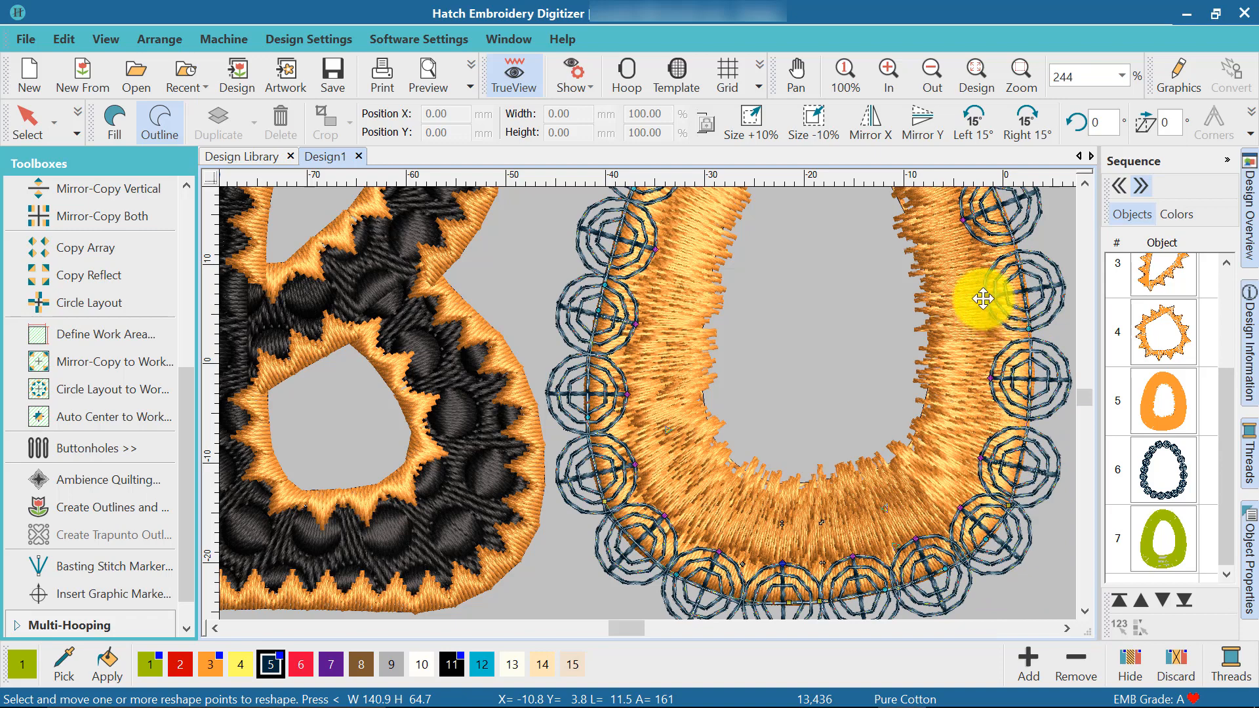
Shift the motifs down the orange O's right side and lower-right curve into even spacing, then finish reshaping.
left_click_drag(983, 298, 983, 288)
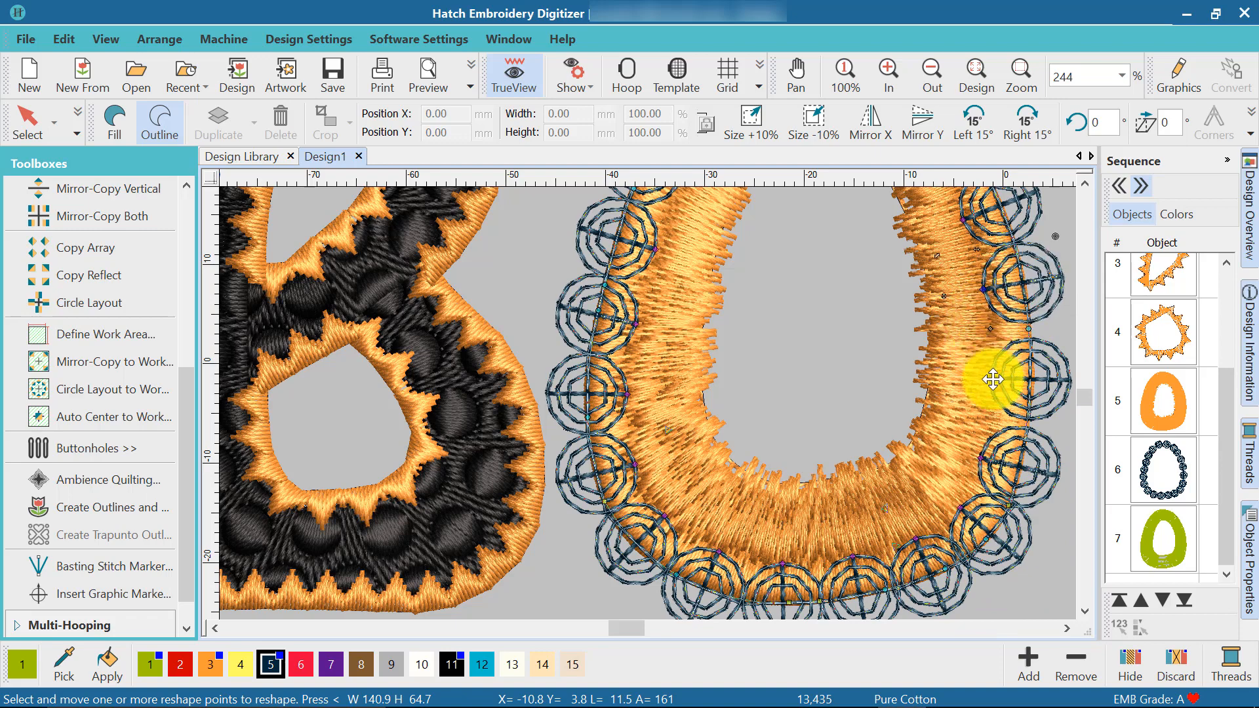
left_click_drag(989, 379, 989, 360)
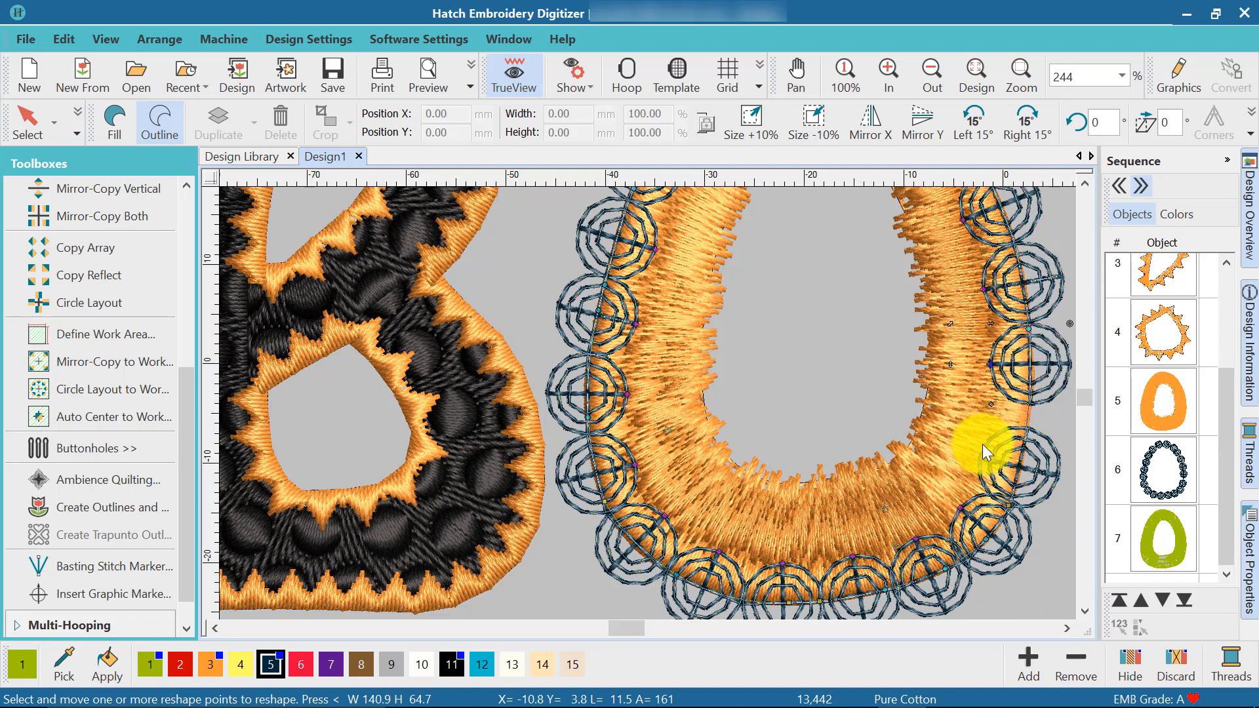
left_click_drag(977, 462, 973, 441)
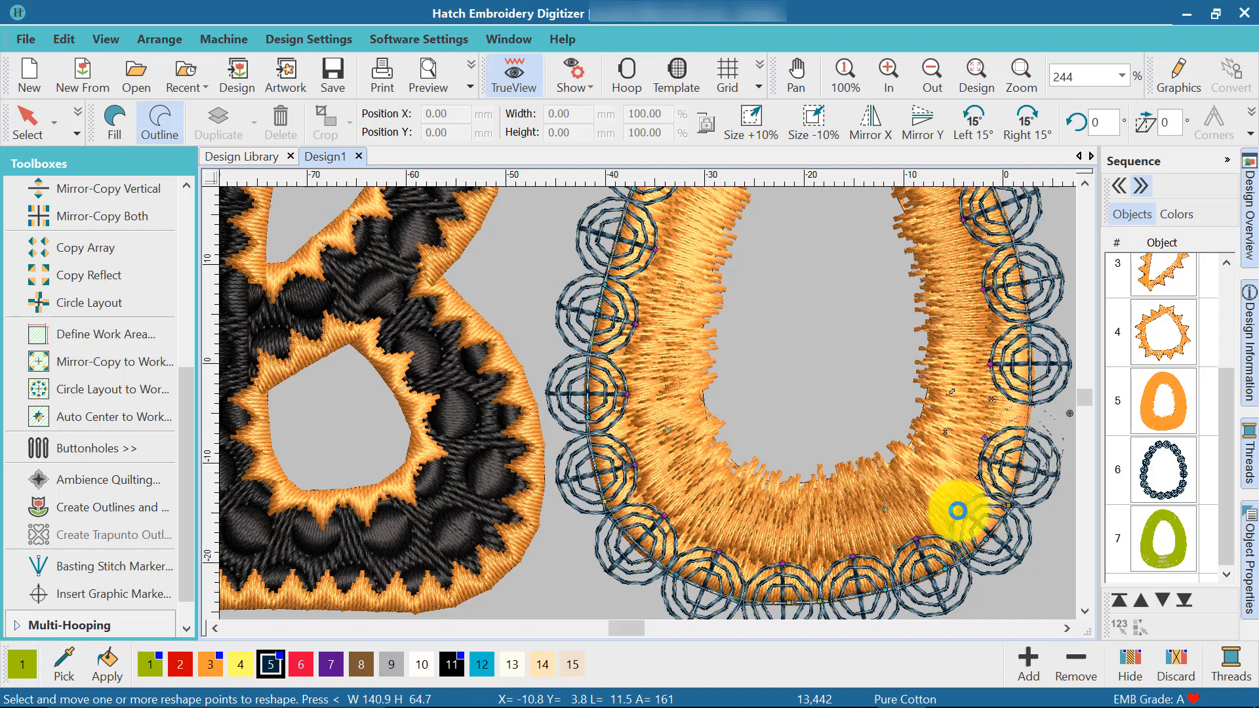
left_click_drag(964, 521, 919, 533)
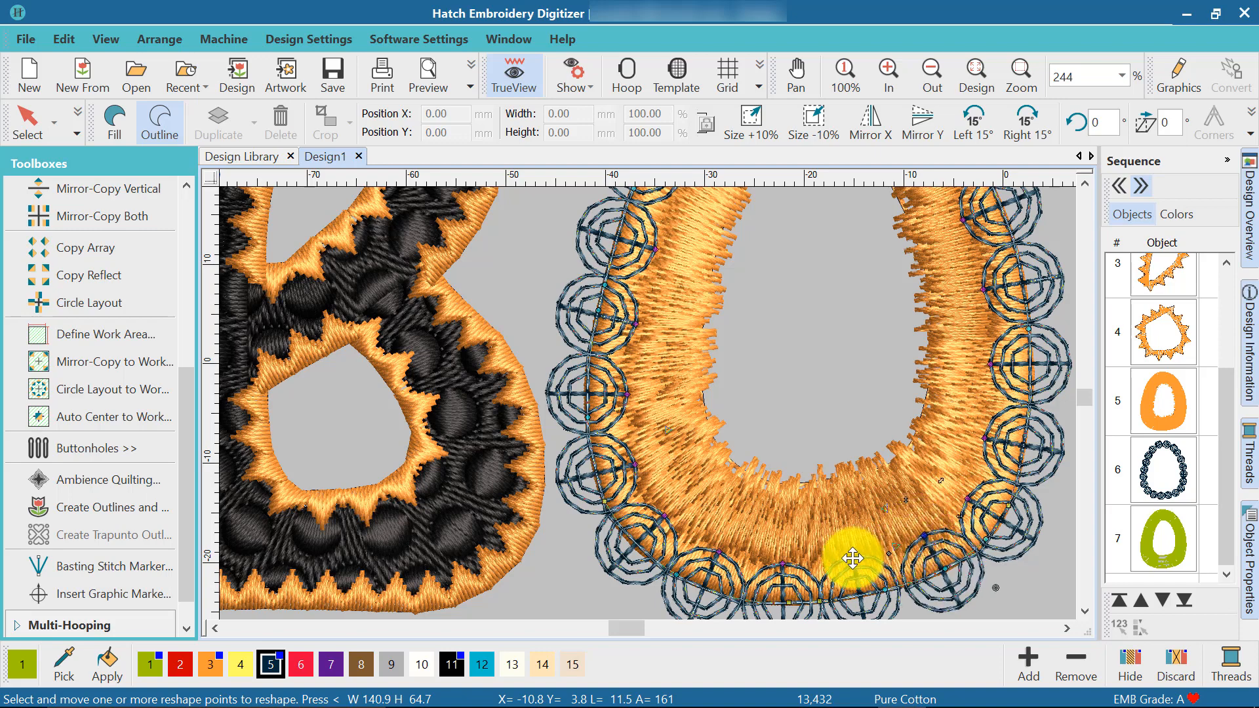
left_click_drag(854, 558, 852, 562)
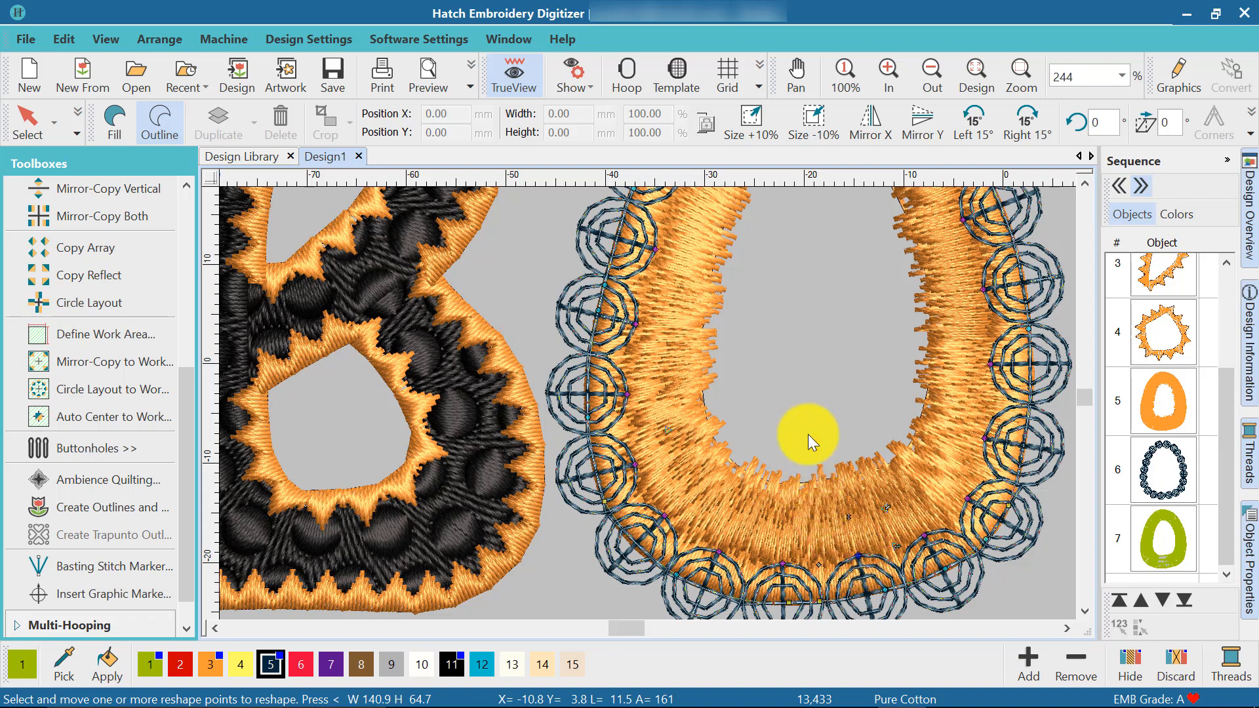
scroll(808, 434, "down", 3)
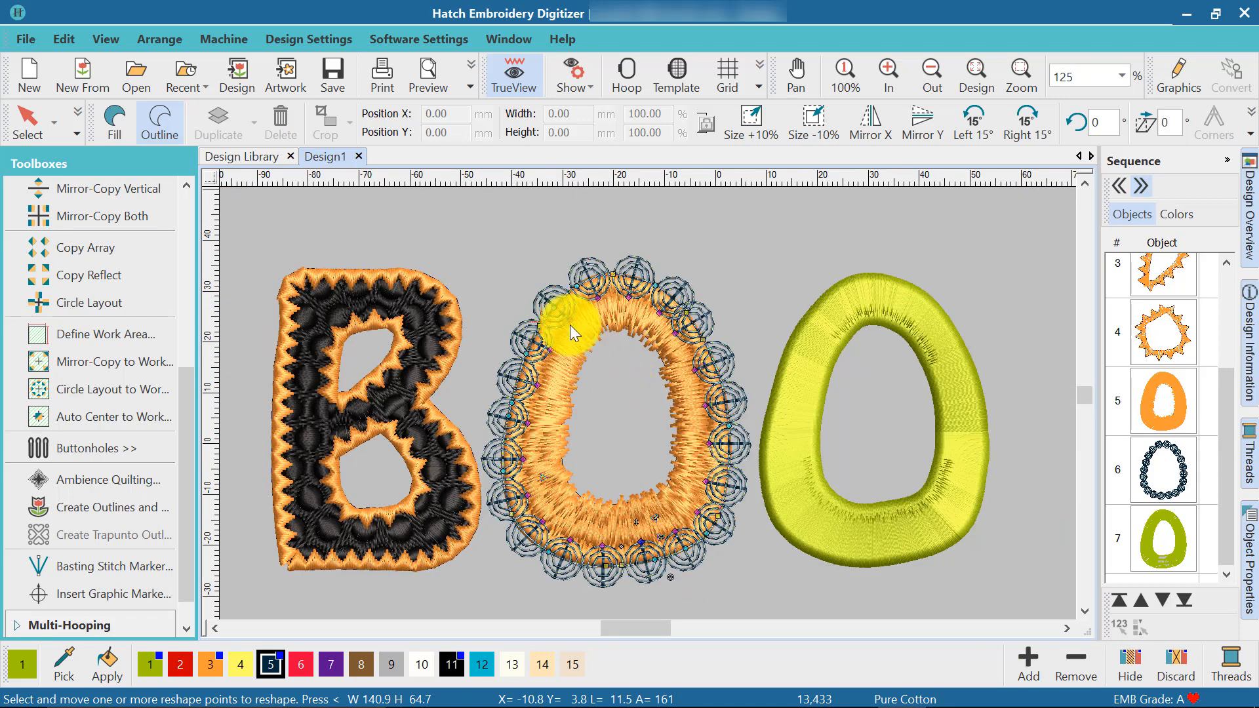
left_click(24, 126)
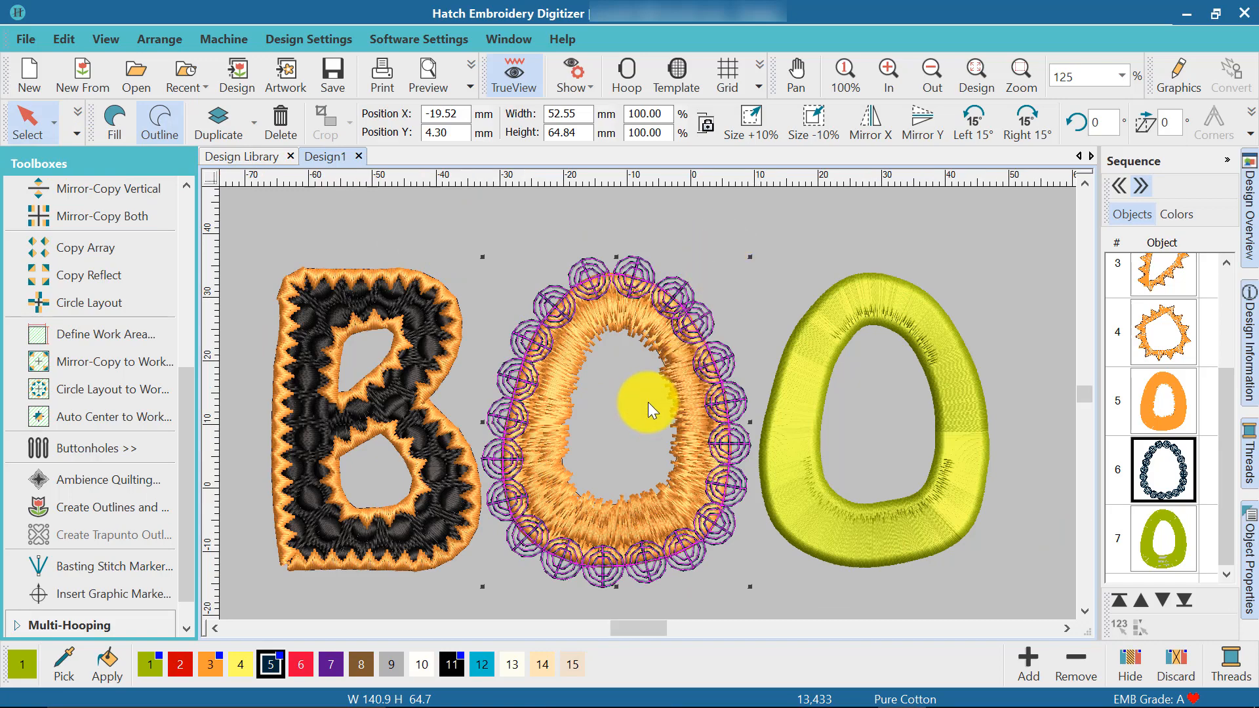
Reshape the motif outline again, spacing the individual motifs evenly over the orange O's top and upper-right curve.
scroll(650, 369, "up", 3)
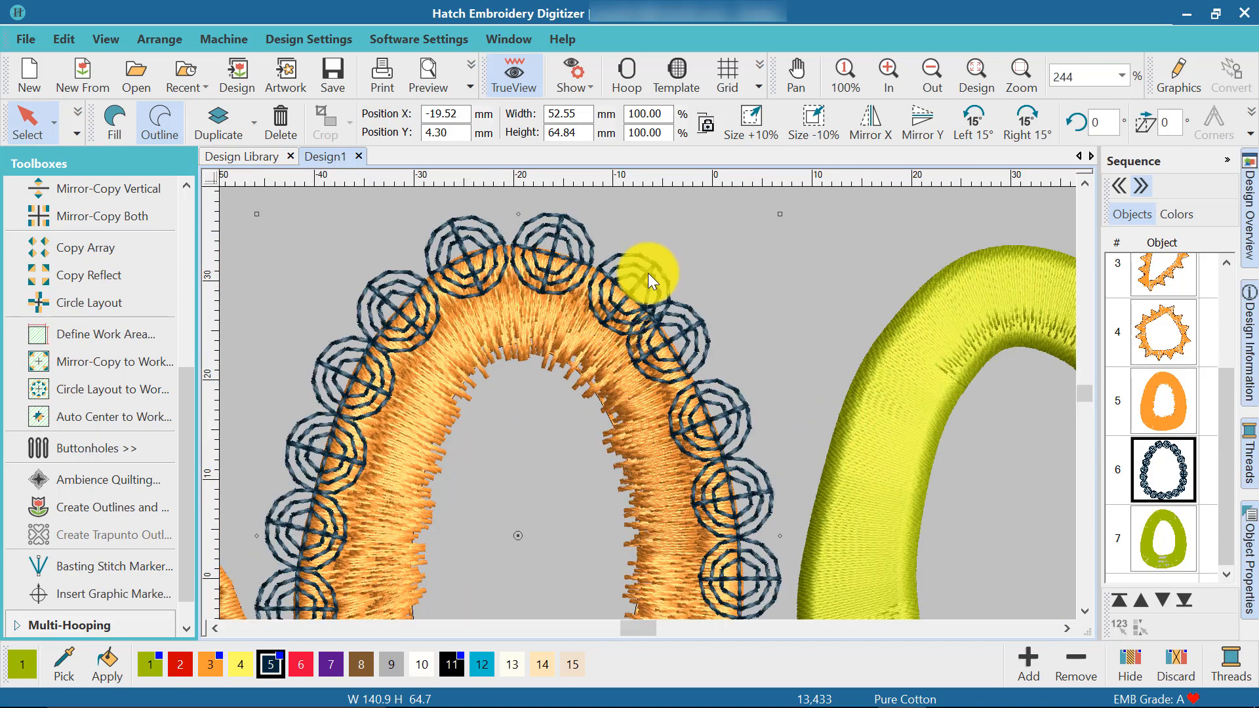
left_click(78, 134)
left_click(64, 168)
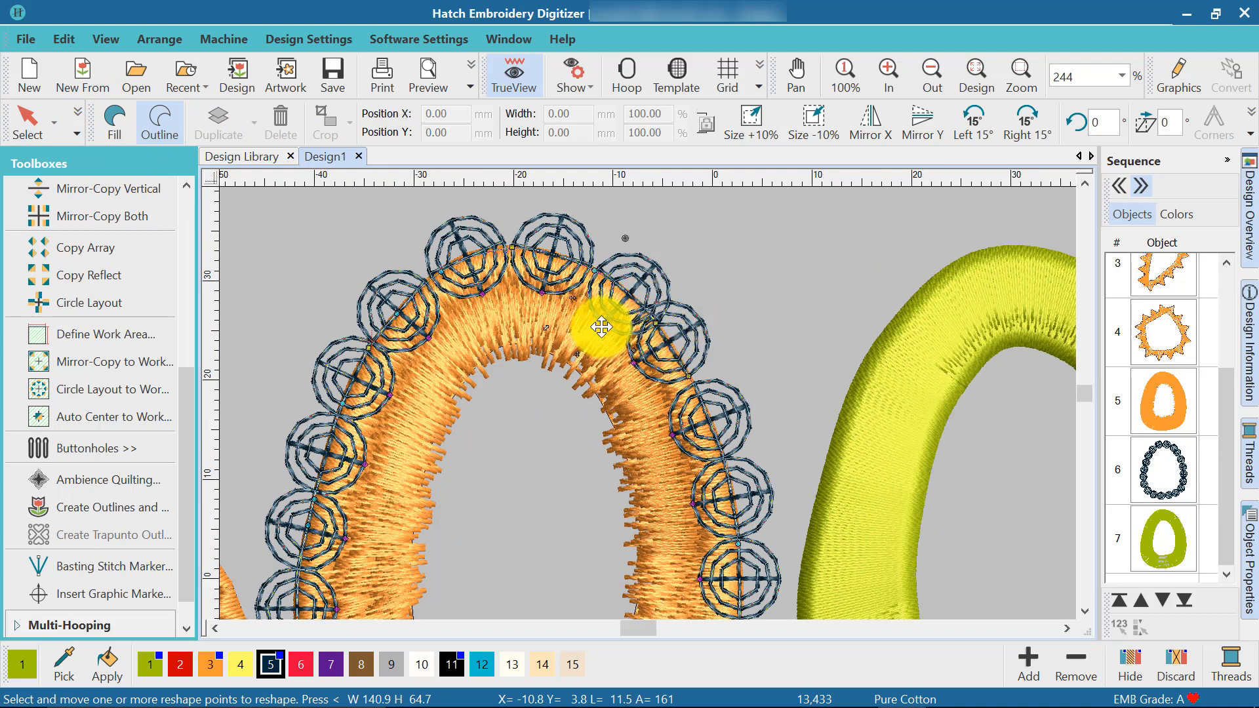
left_click_drag(601, 326, 598, 319)
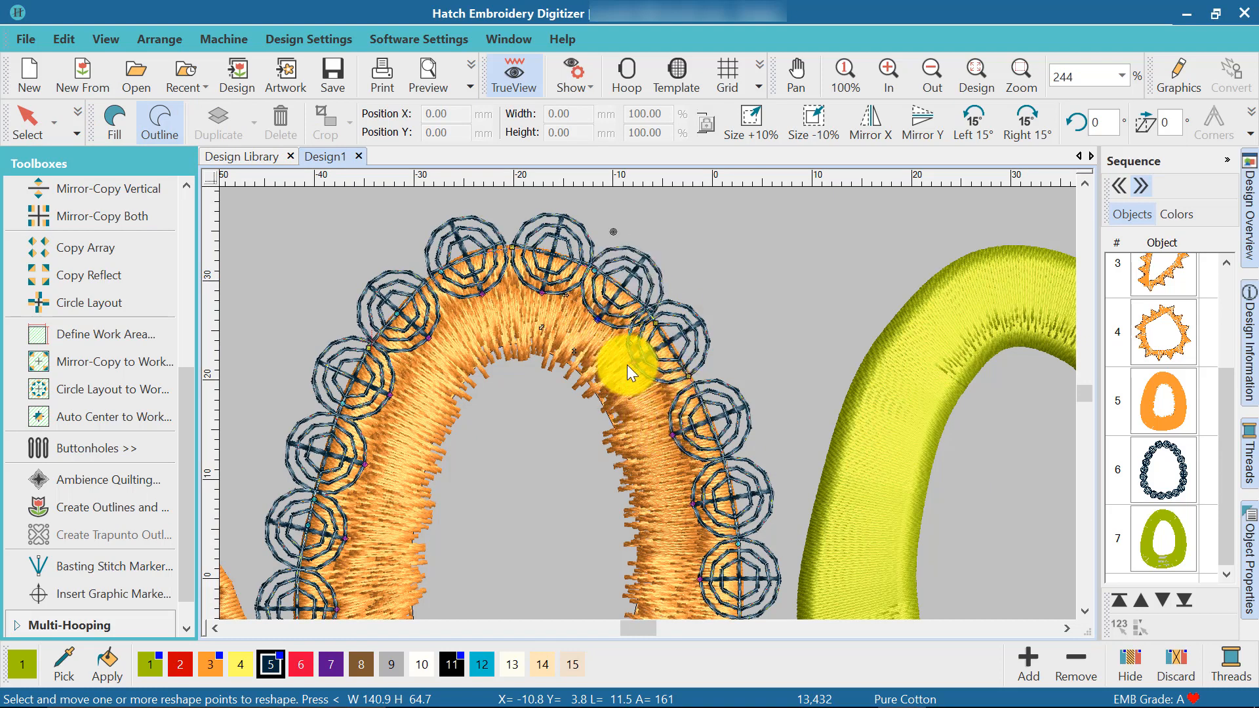
left_click(640, 371)
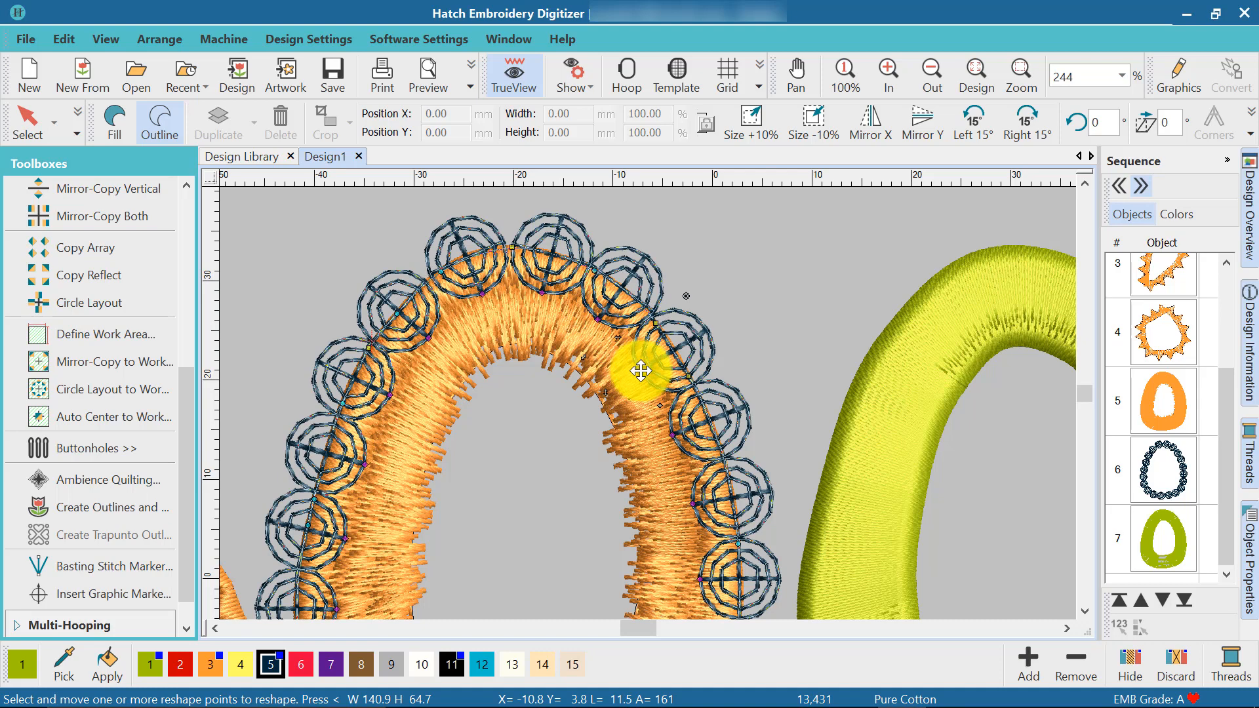
mouse_move(485, 293)
left_mouse_down()
mouse_move(474, 287)
mouse_move(532, 267)
mouse_move(534, 280)
left_mouse_up()
left_click_drag(600, 321, 638, 363)
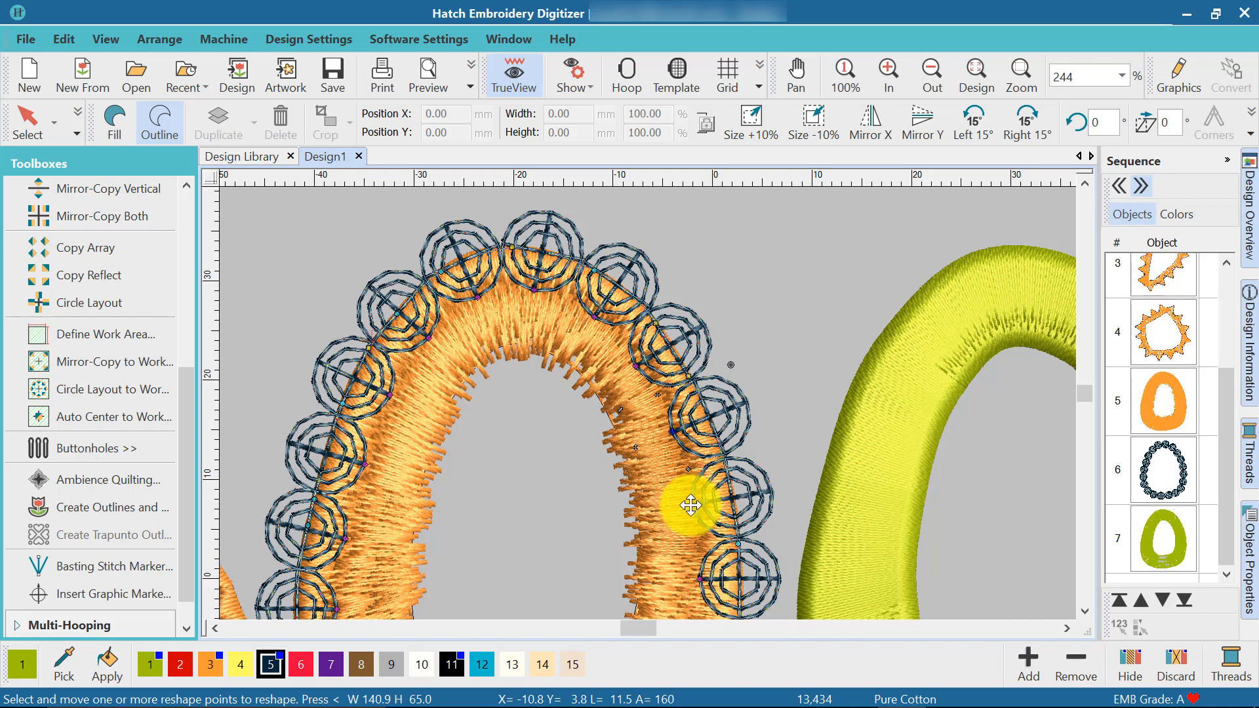
left_click_drag(691, 505, 685, 503)
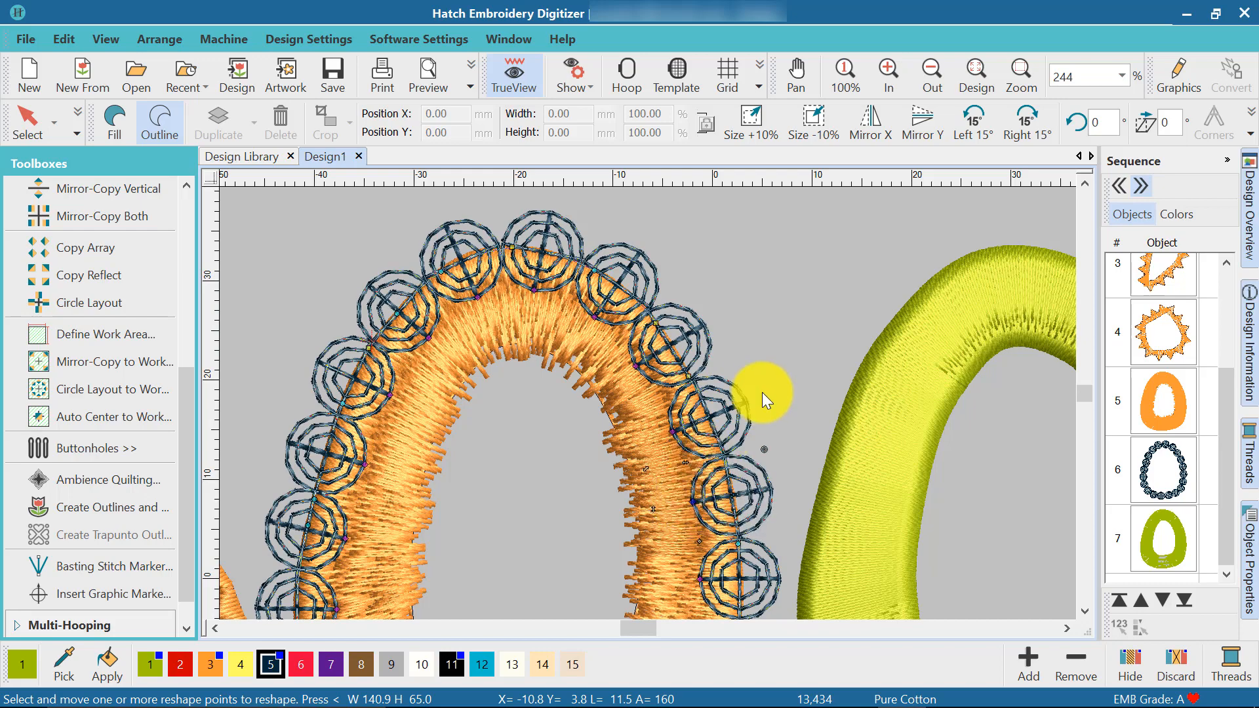
Select the orange O and reset its underlay to a single Zigzag layer with 5.00 mm stitch length and 3.00 mm spacing.
scroll(756, 383, "down", 1)
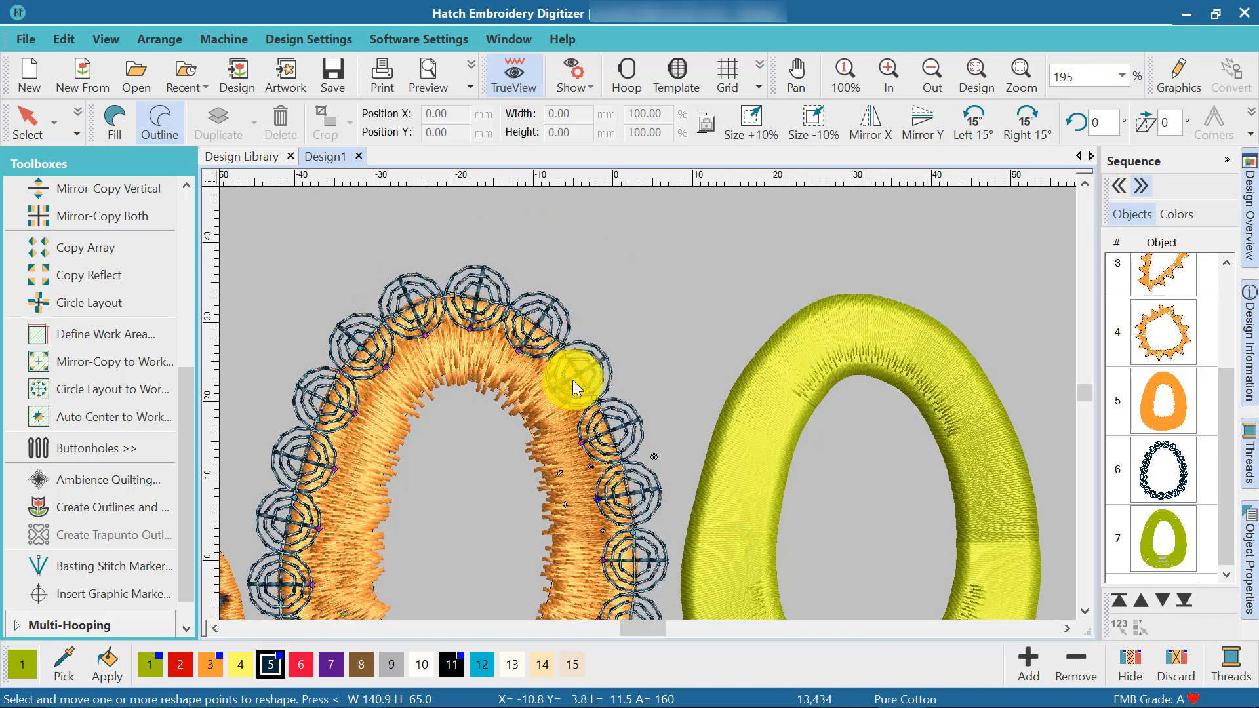
scroll(648, 401, "down", 1)
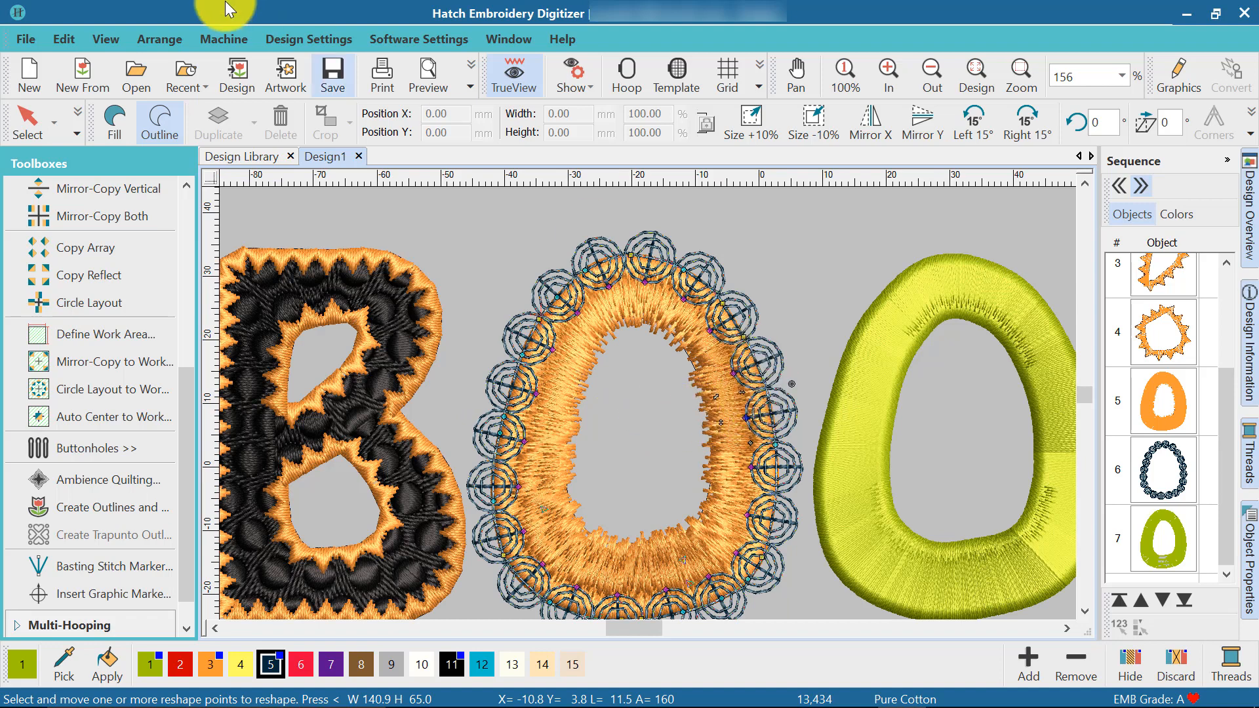
left_click(1162, 398)
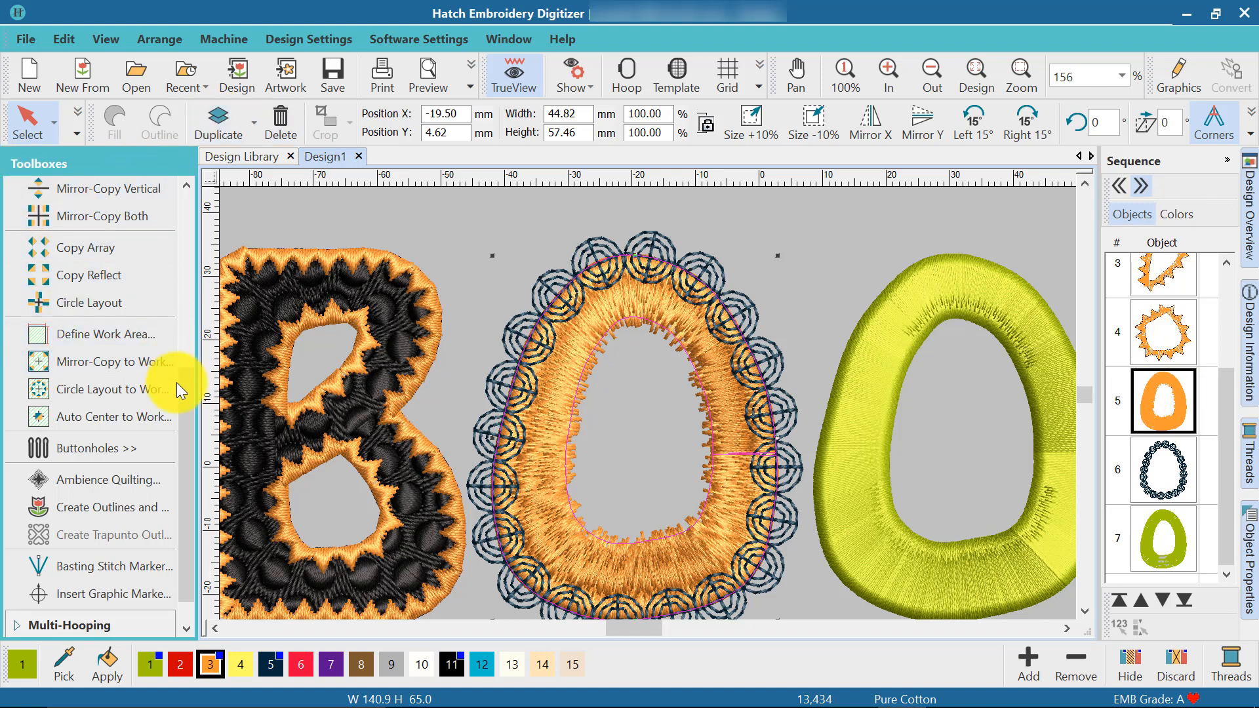
left_click_drag(186, 386, 183, 281)
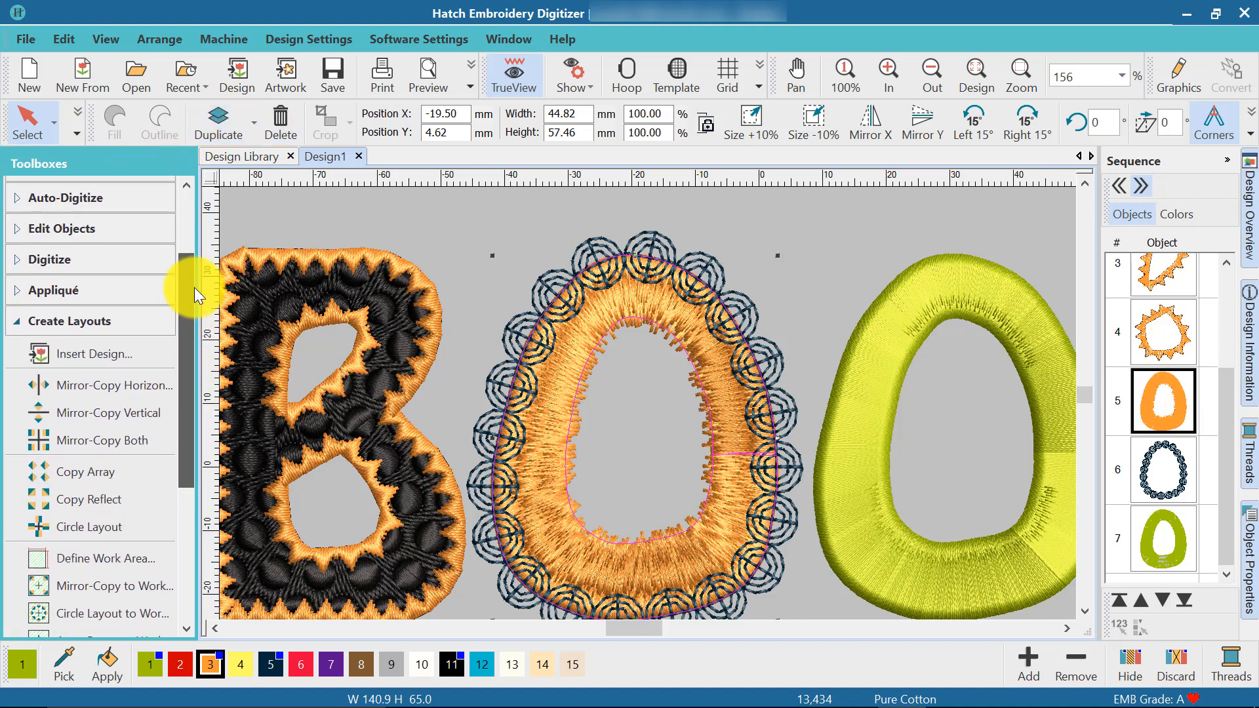
left_click(18, 321)
left_click(16, 358)
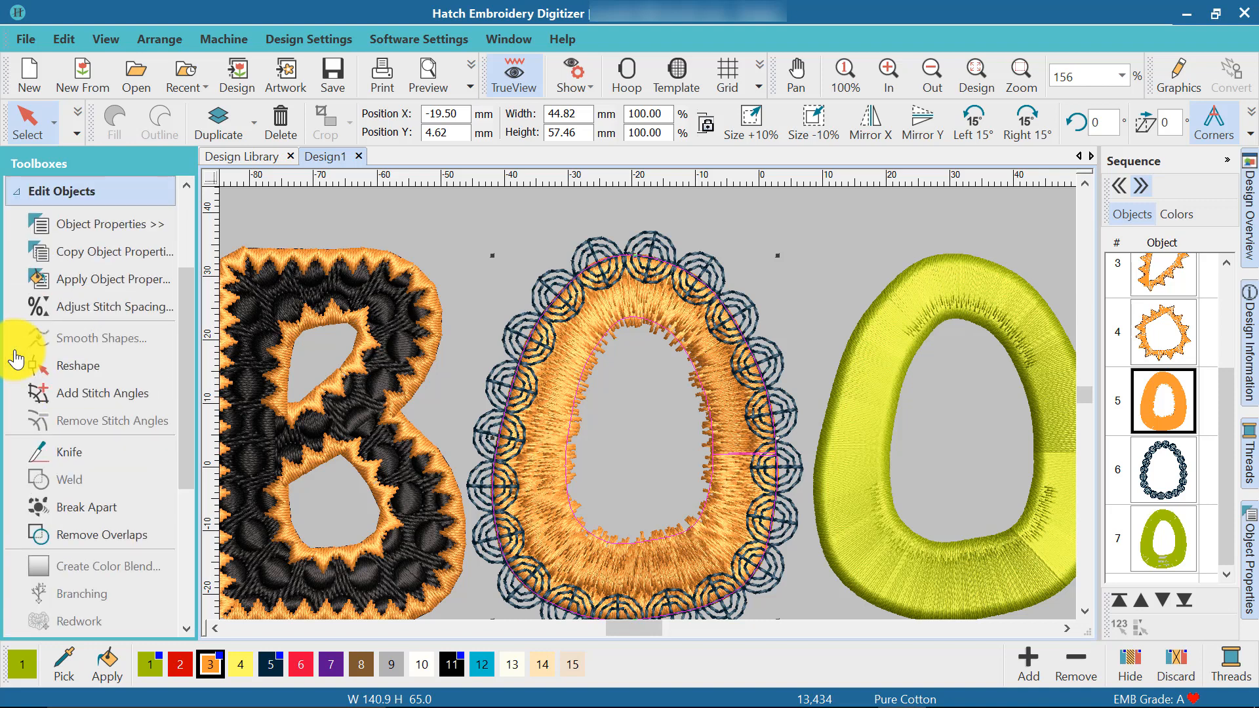
left_click(109, 226)
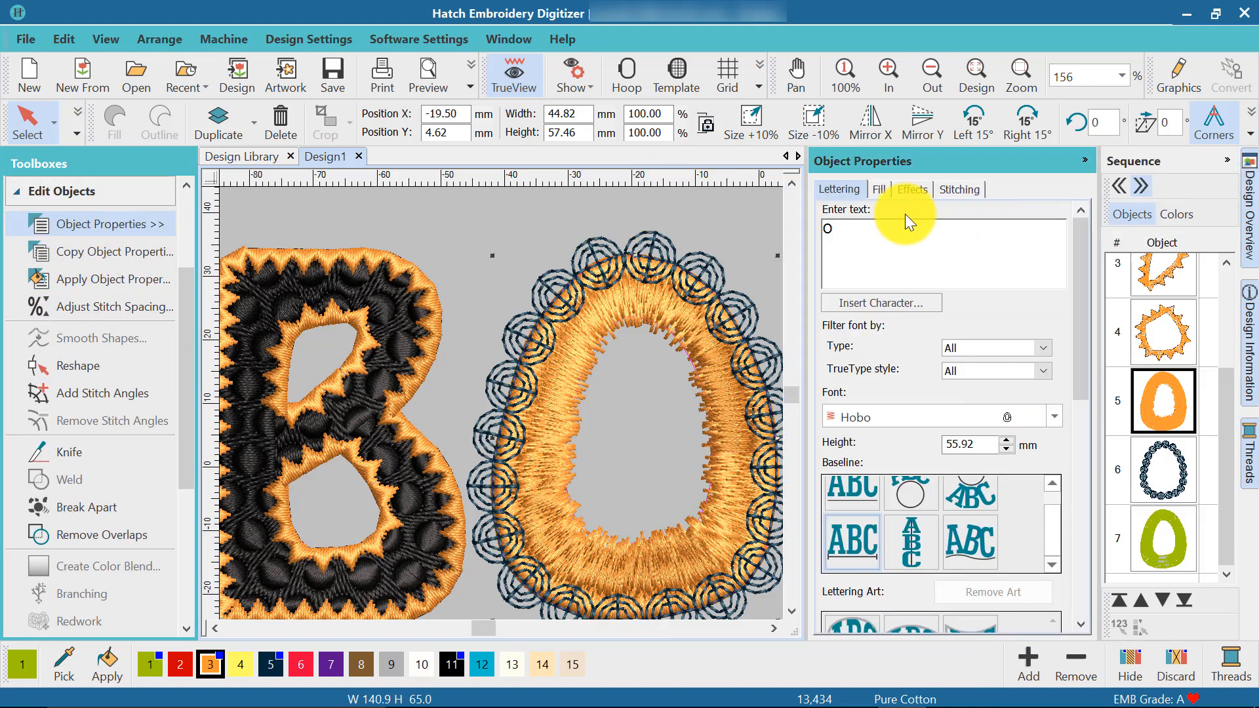
left_click(957, 190)
left_click(827, 242)
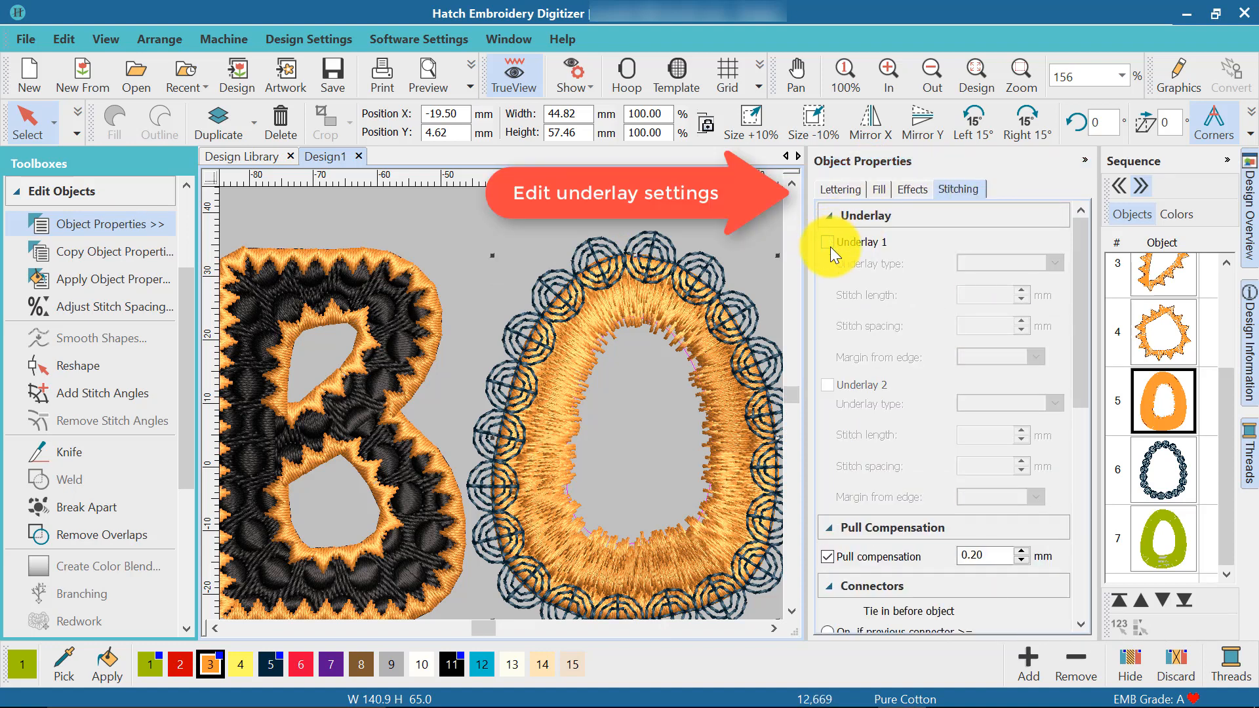
left_click(827, 241)
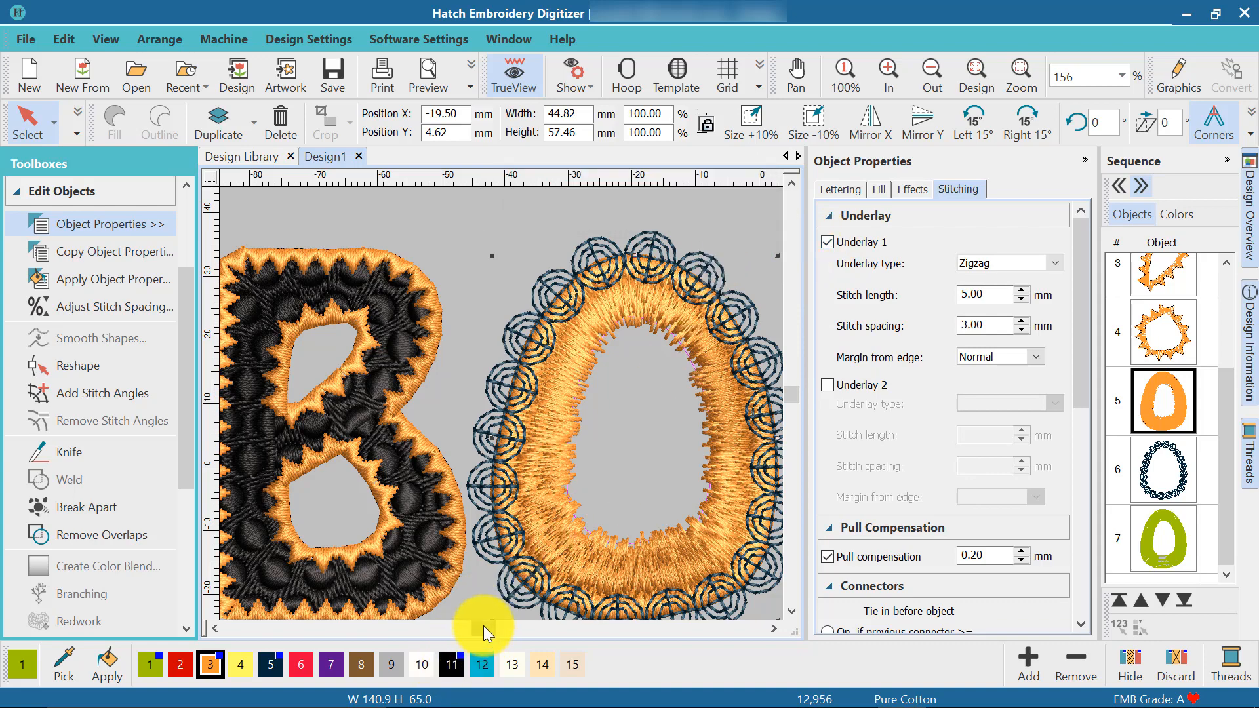
Recolor the green O with black thread color 11 and enable Auto split on its Satin fill.
left_click_drag(482, 625, 502, 625)
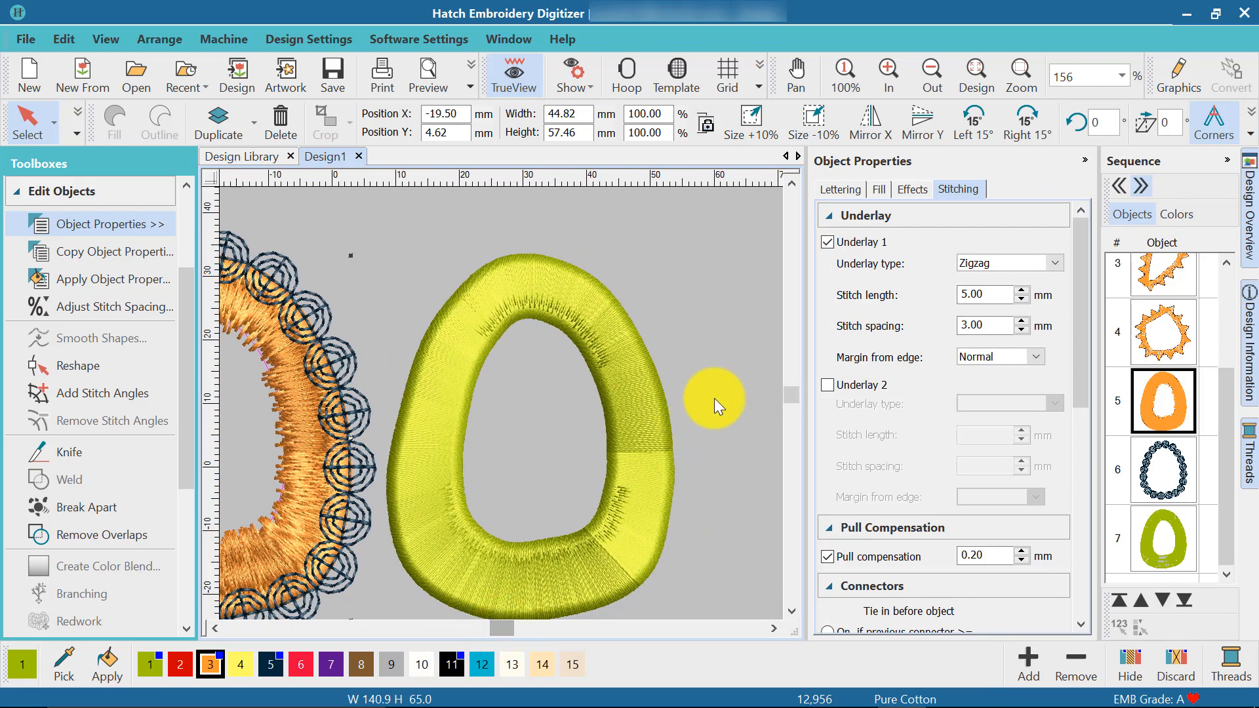
left_click_drag(784, 392, 786, 398)
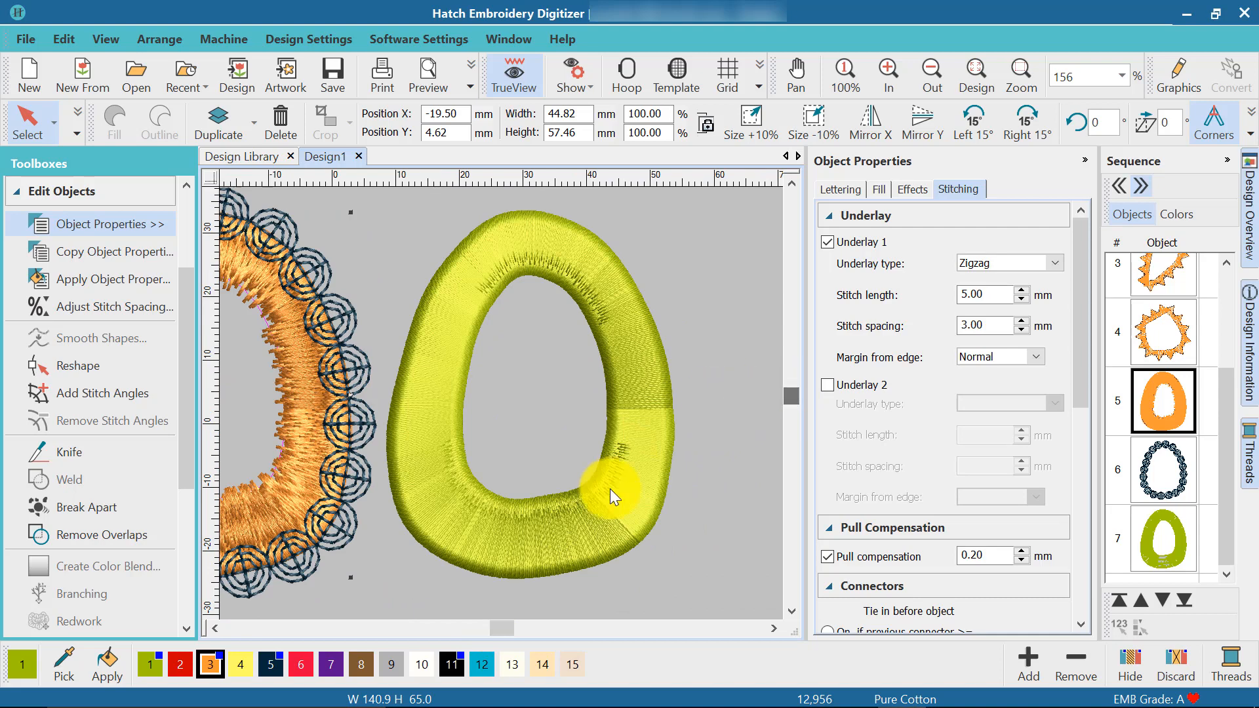
left_click(600, 512)
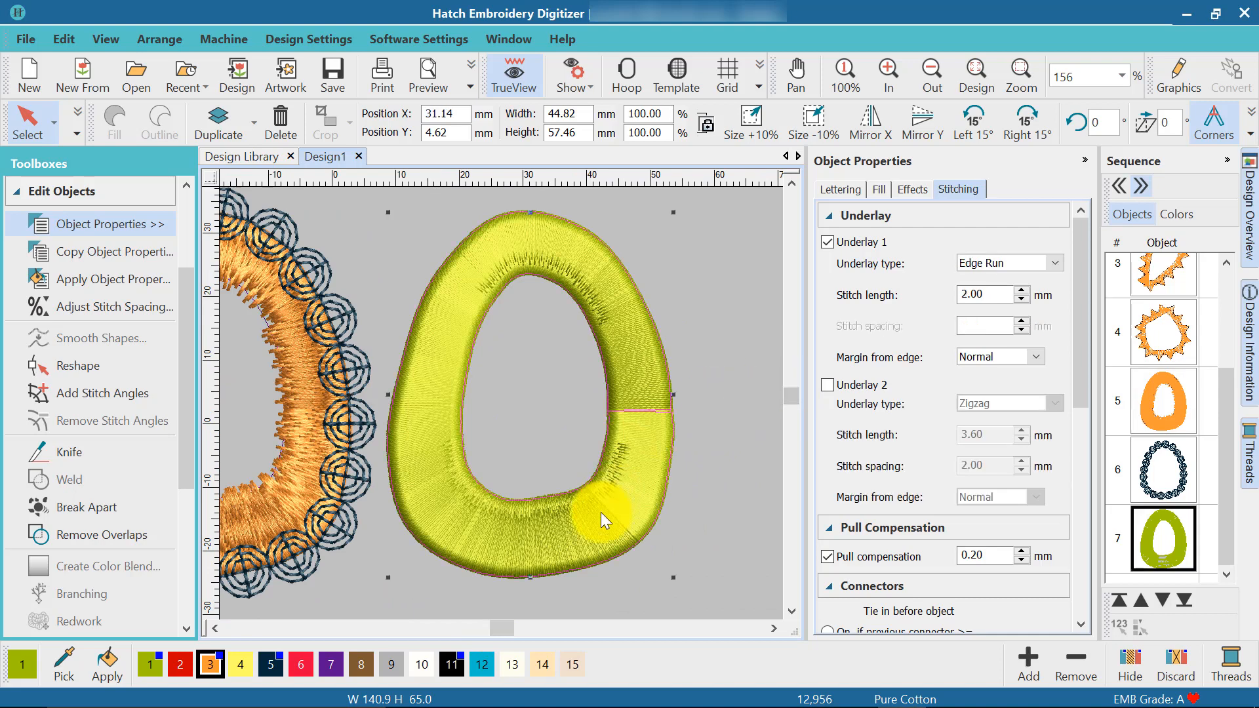
left_click(450, 666)
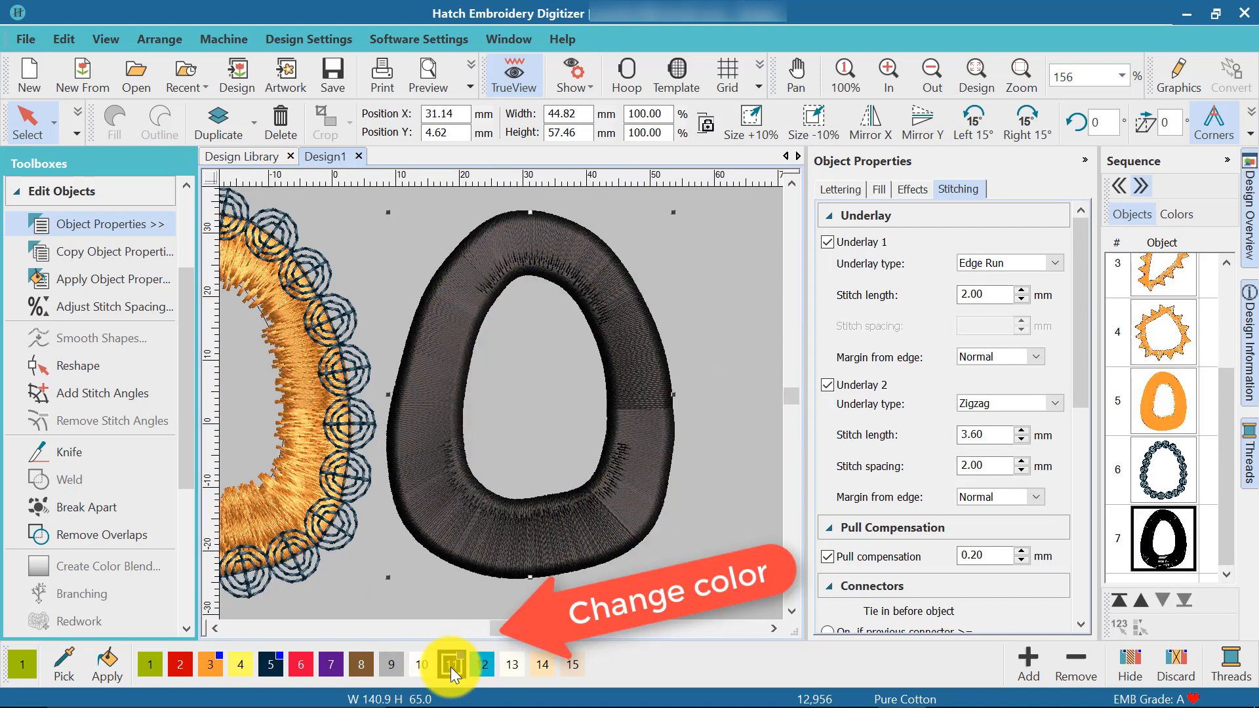
left_click(877, 189)
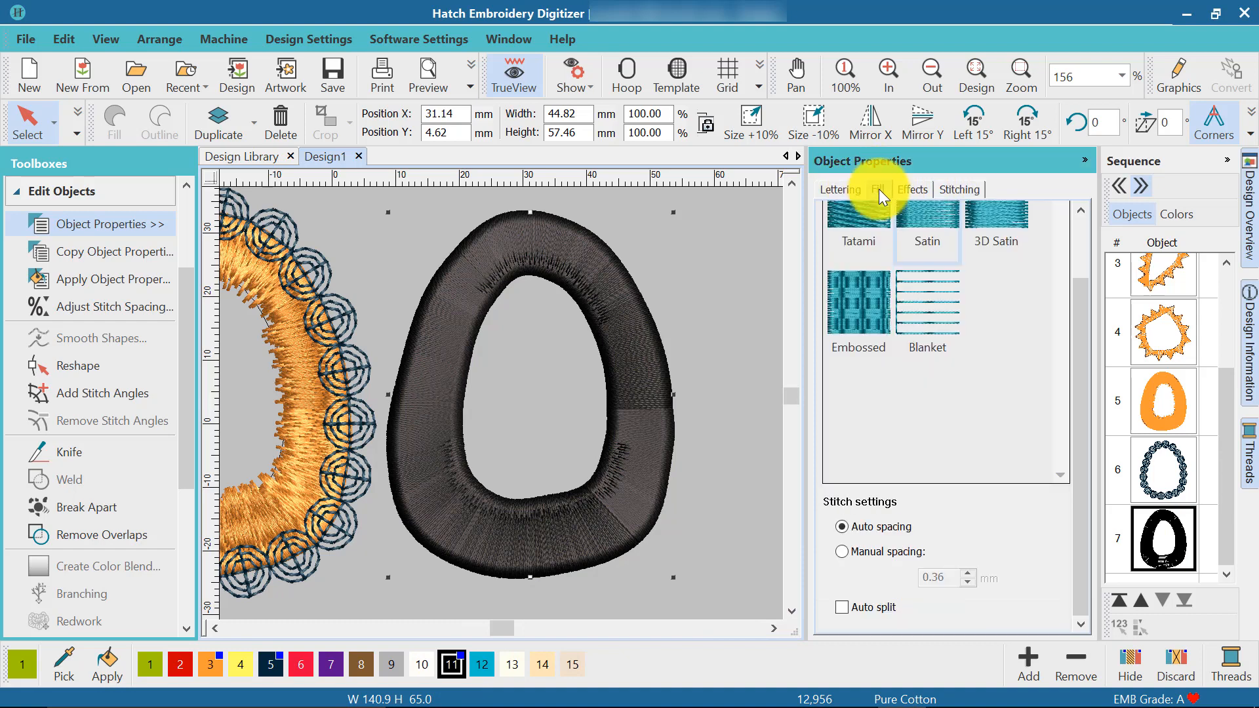
left_click(843, 608)
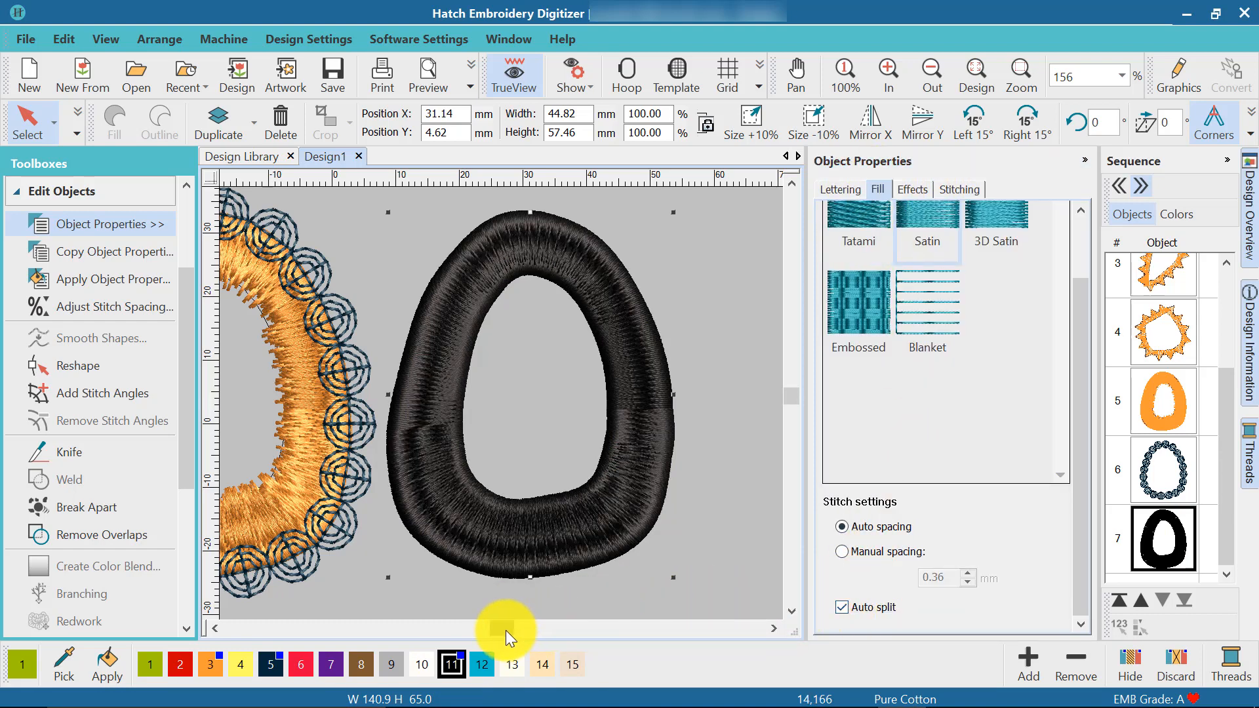
Preview the feather edge variants on the black O and apply Side 2 to feather its outer edge.
left_click_drag(505, 631, 502, 631)
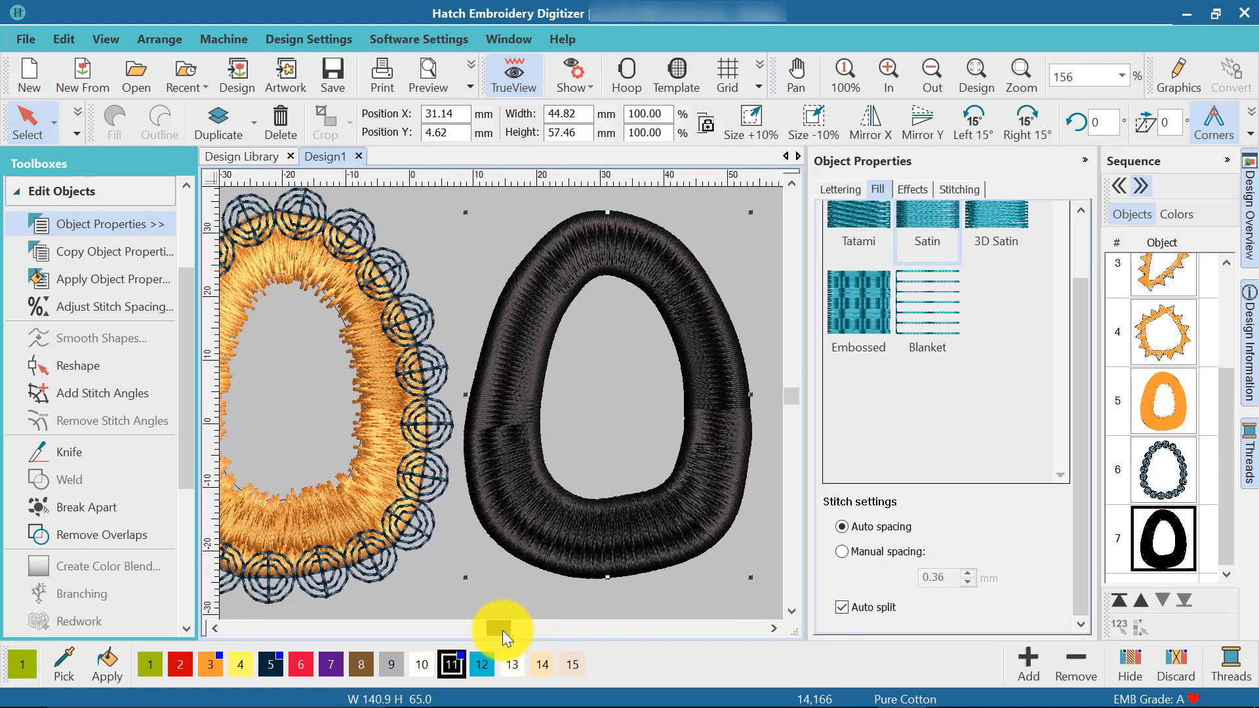
left_click(905, 190)
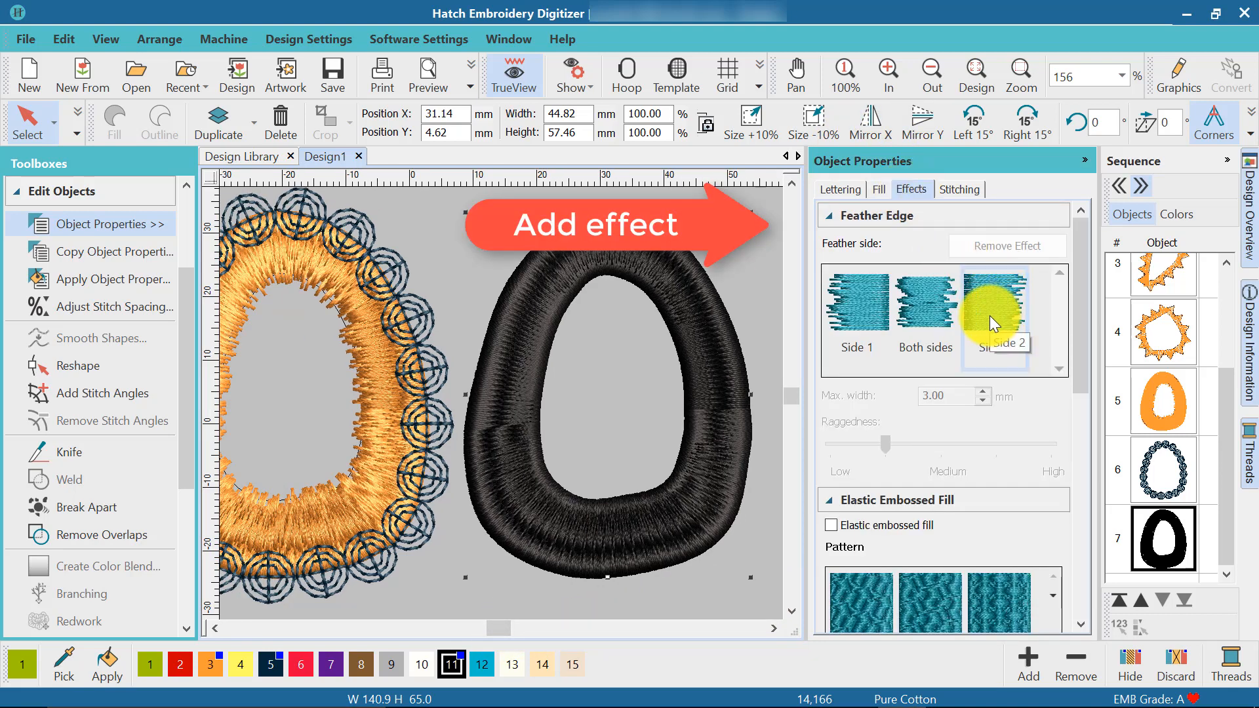
left_click(854, 309)
left_click(918, 312)
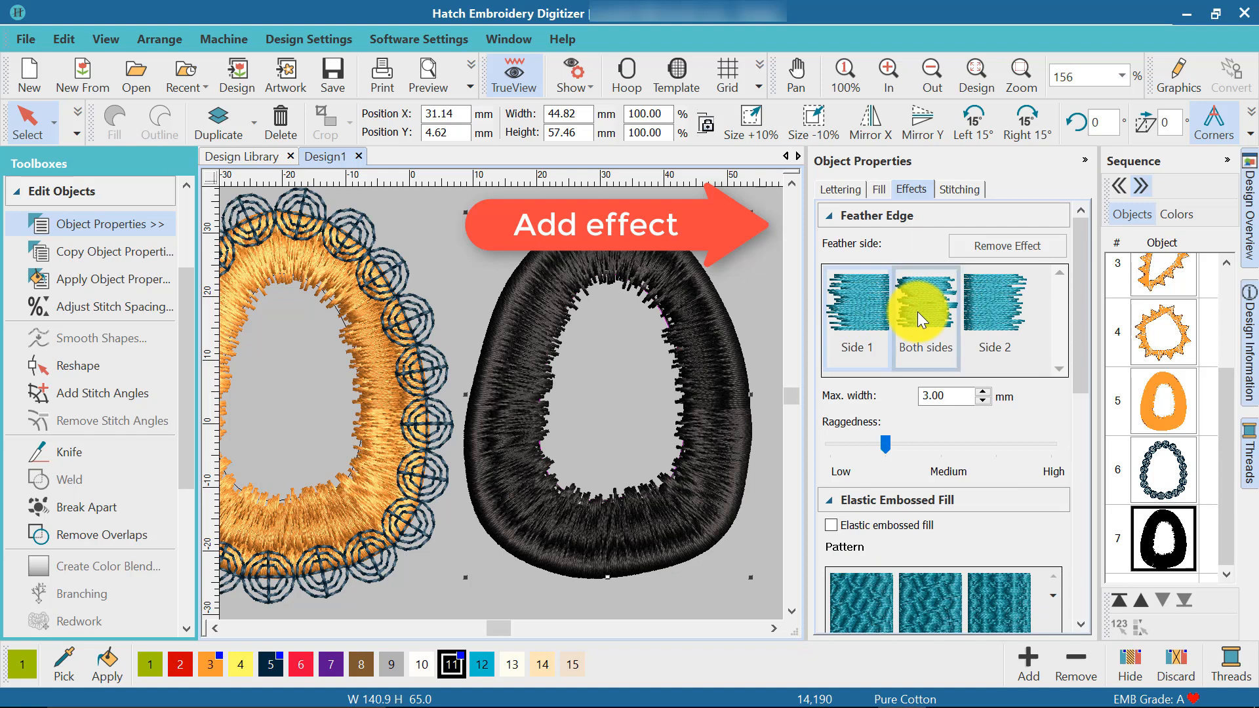
left_click(985, 317)
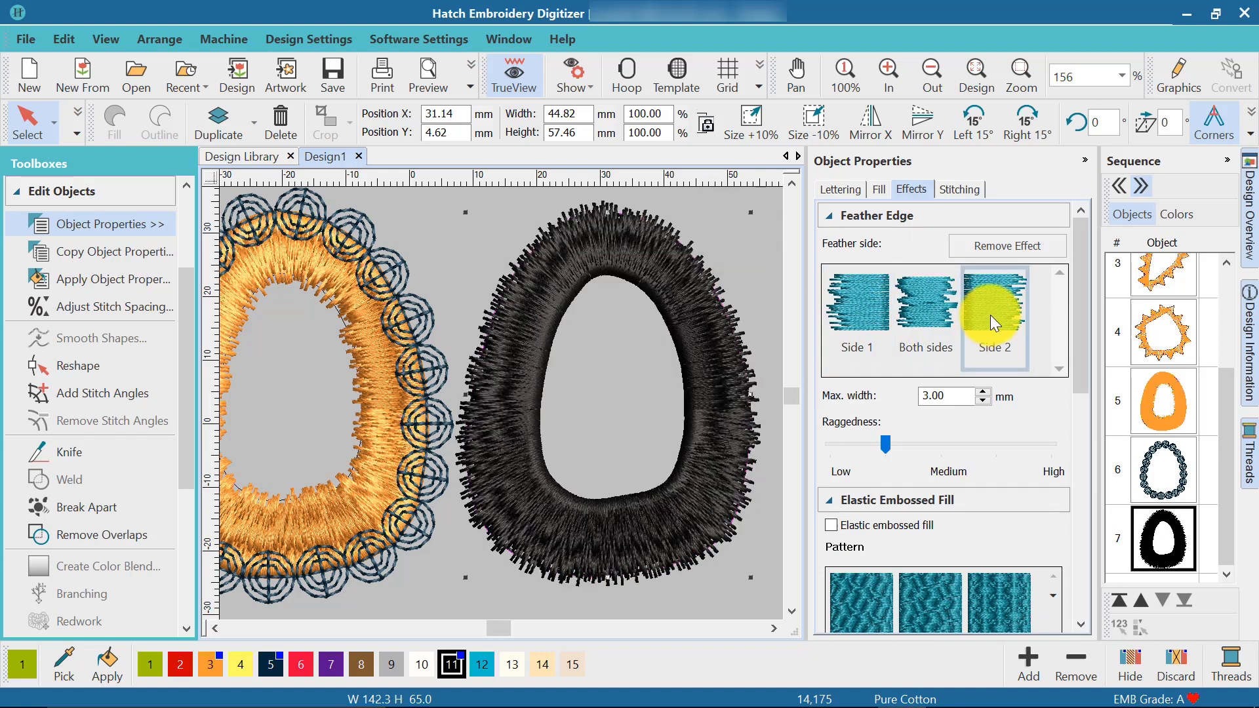
Reset the black O's underlay to a single Zigzag layer with 5.00 mm stitch length and 3.00 mm spacing.
left_click(963, 191)
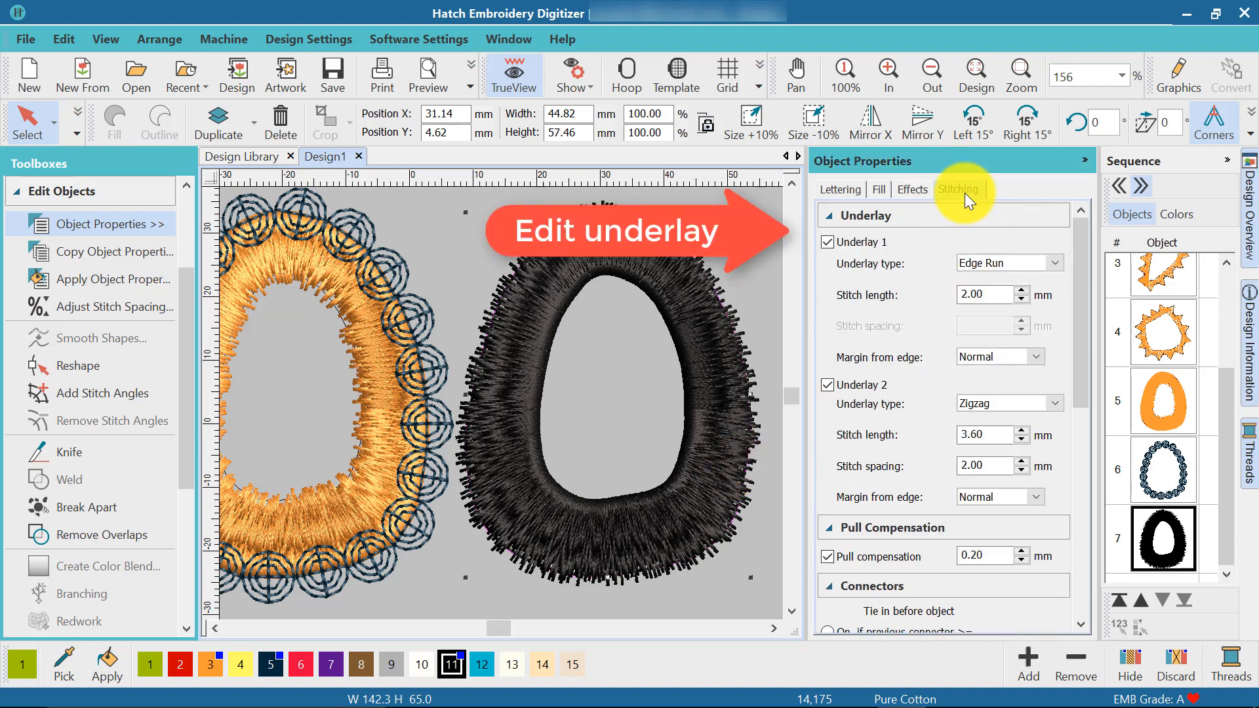
left_click(826, 241)
left_click(828, 242)
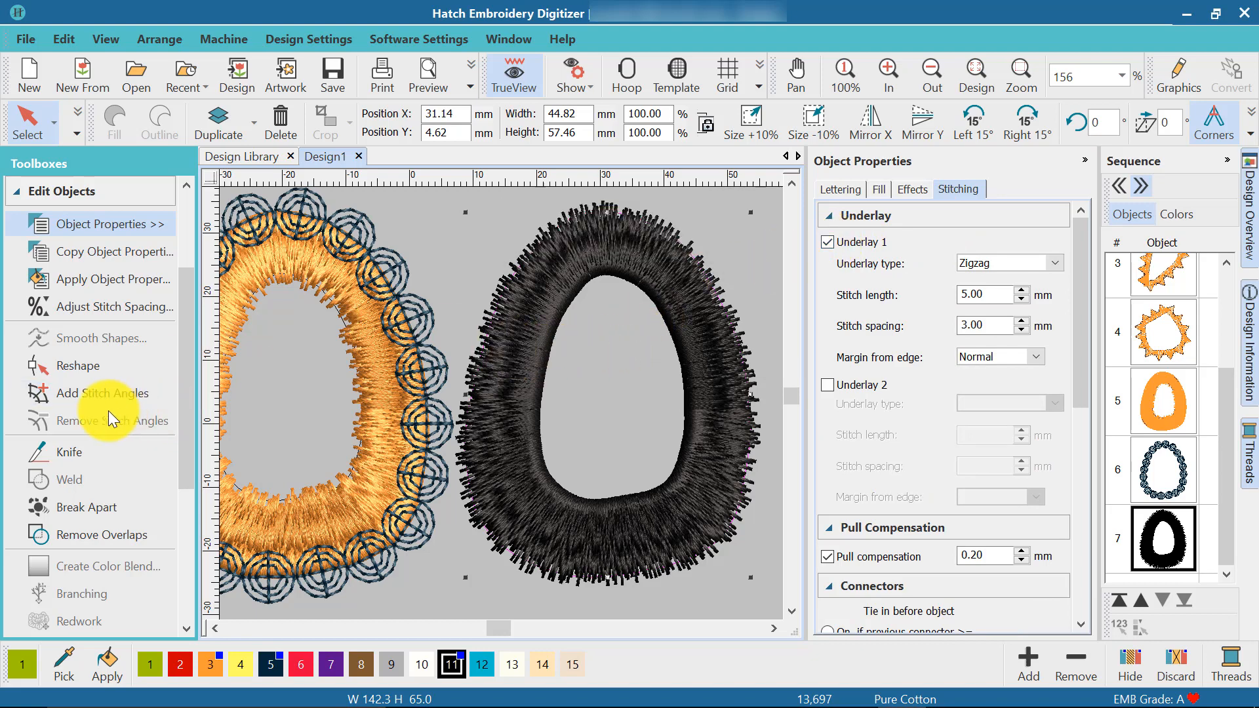
Create Single Run object outlines around the black O in orange 1300 Hatch Default, without offset outlines.
left_click(19, 198)
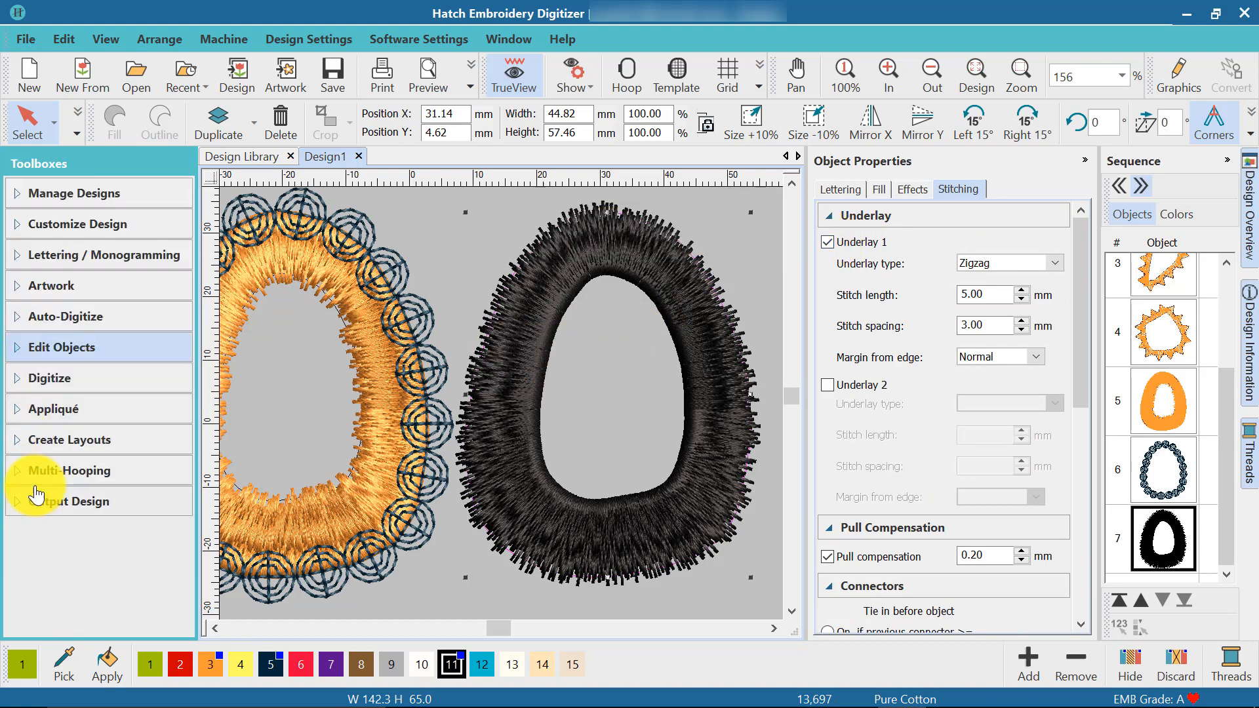
left_click(20, 451)
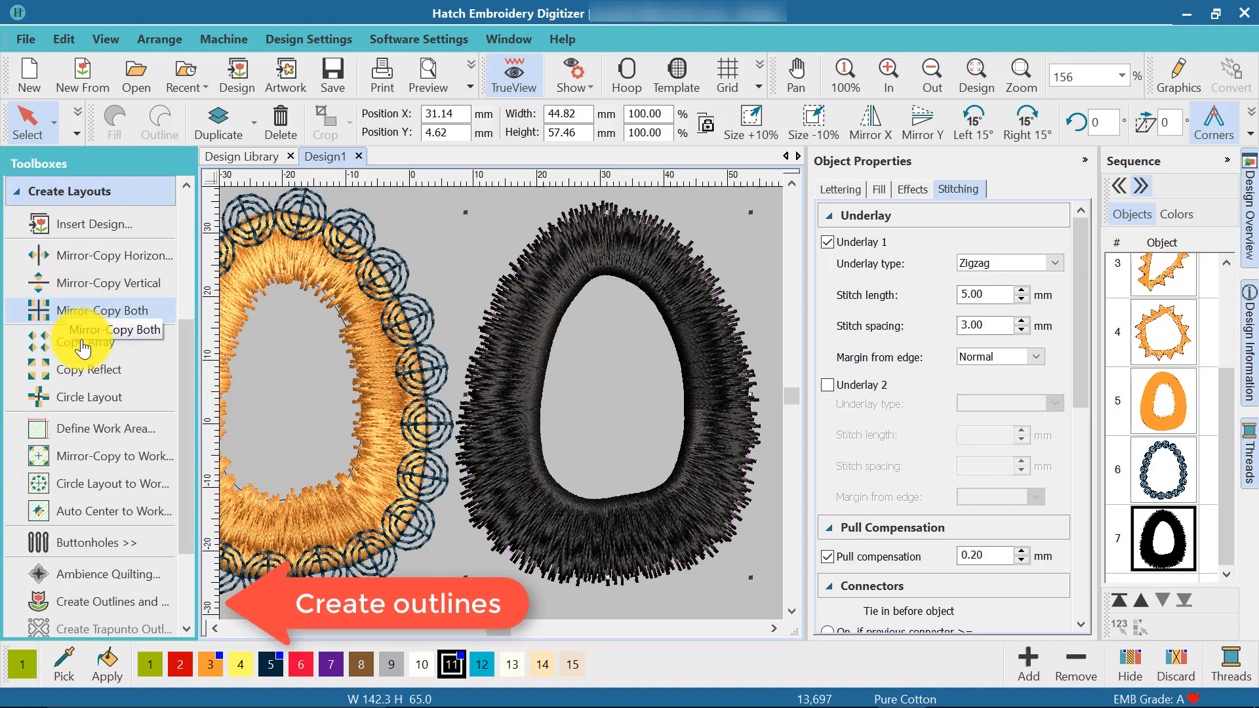
left_click(85, 602)
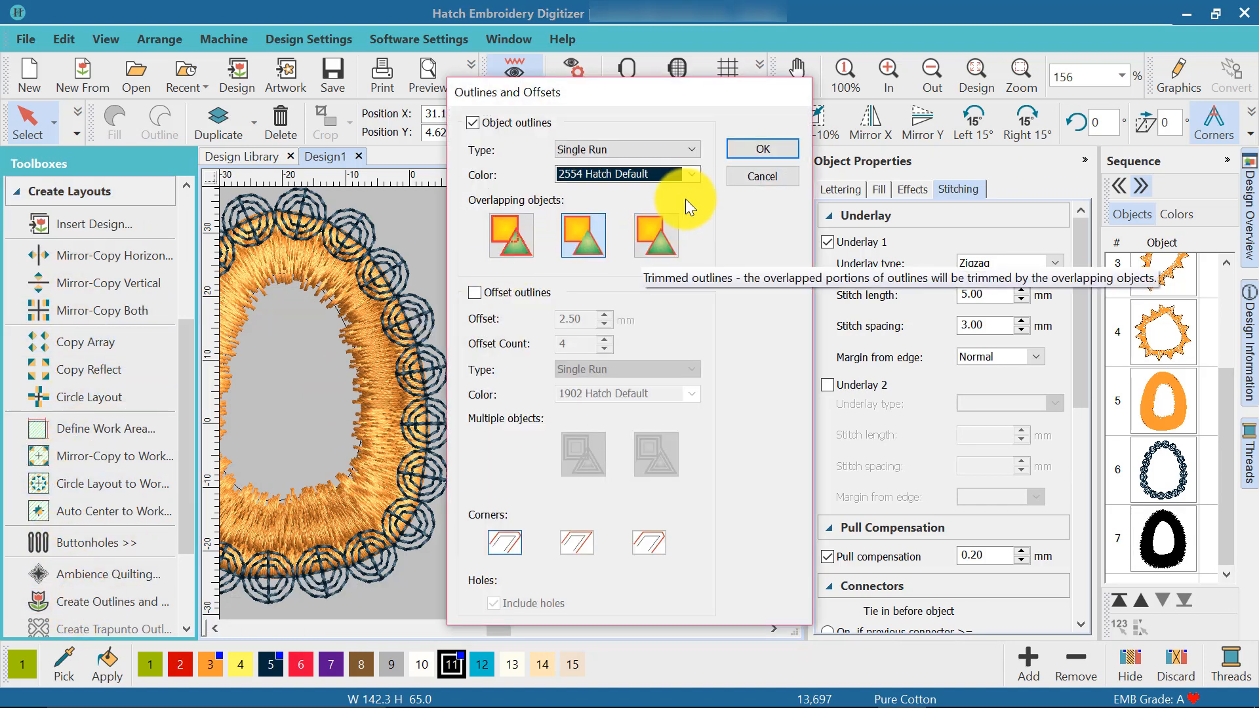
left_click(692, 175)
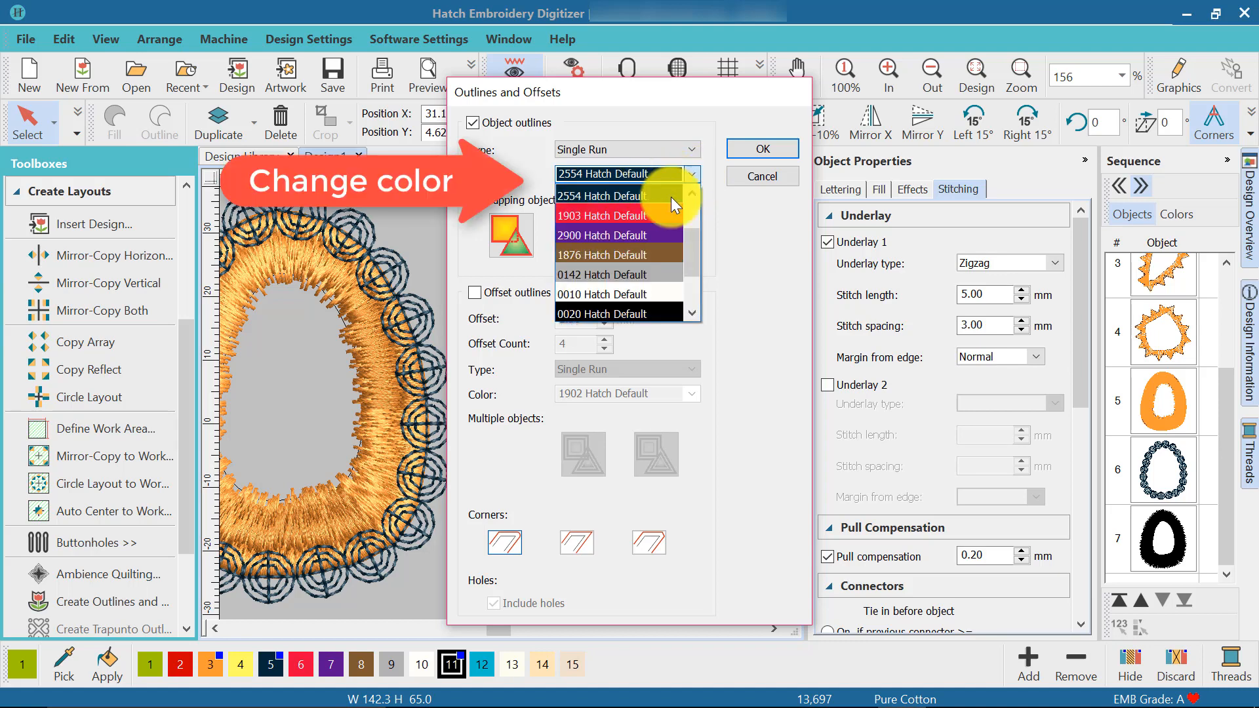
scroll(695, 258, "down", 3)
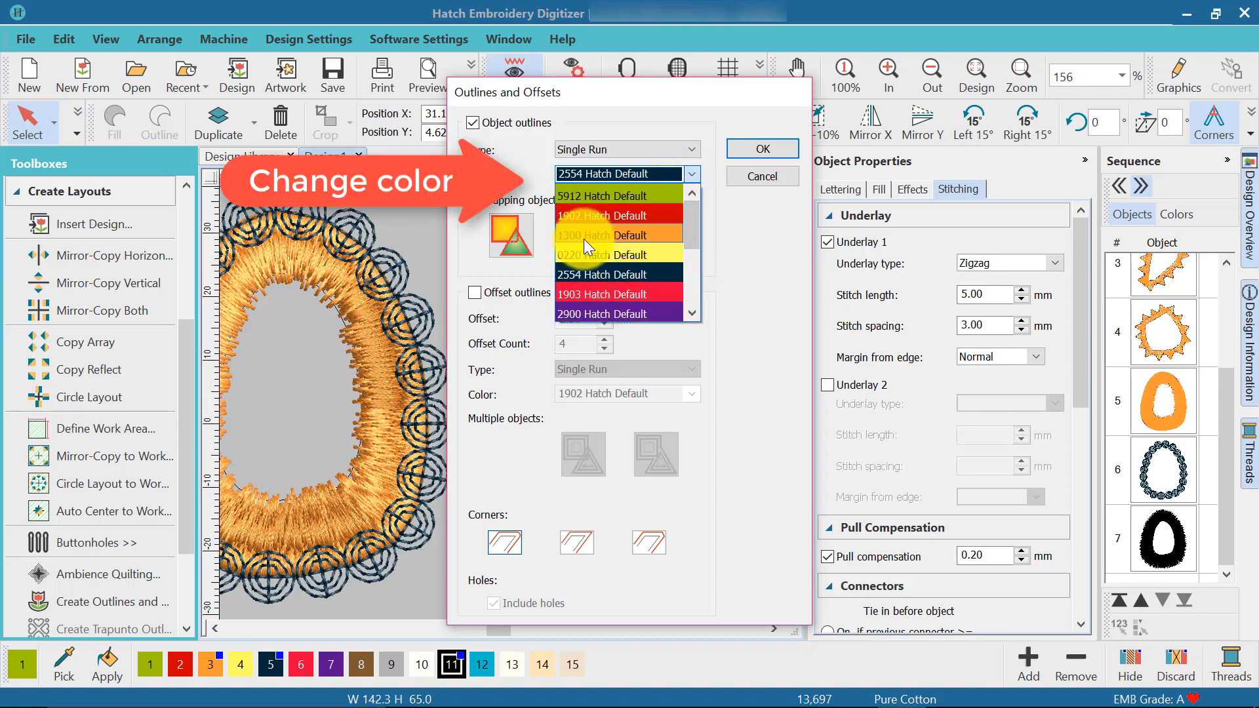
left_click(583, 239)
left_click(745, 152)
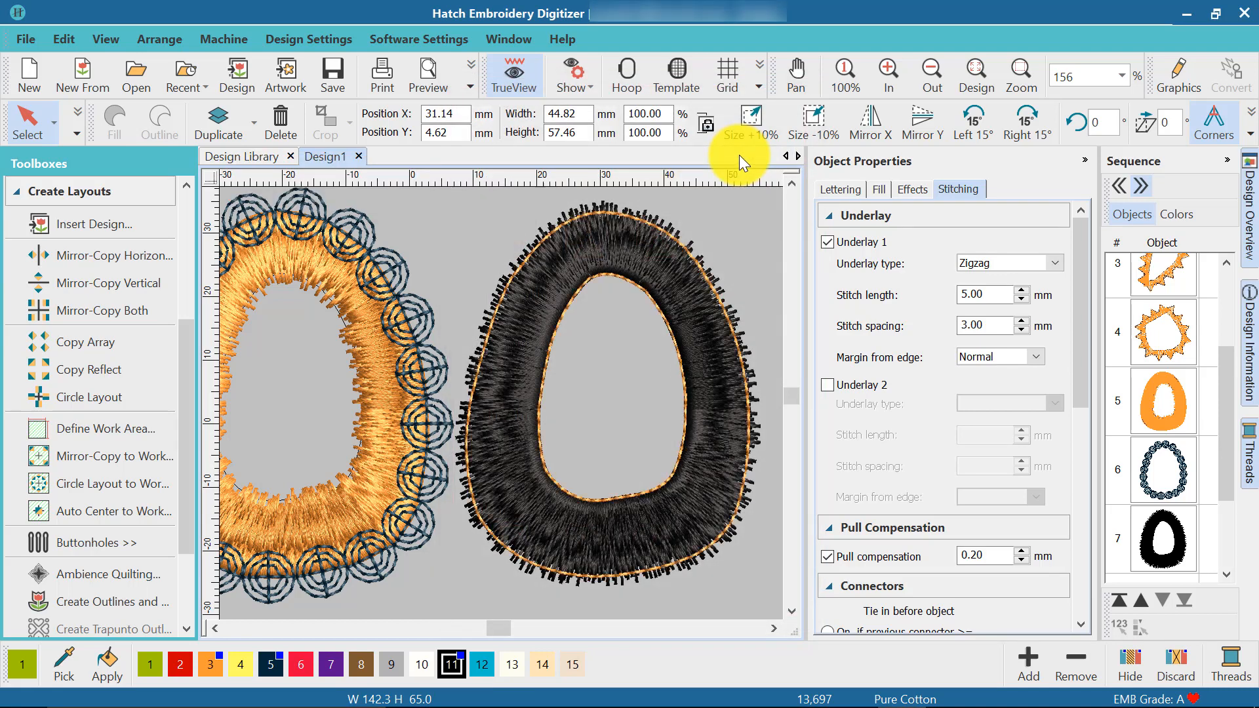
Delete the outer orange outline of the black O, leaving only the inner one.
left_click(556, 202)
left_click(547, 234)
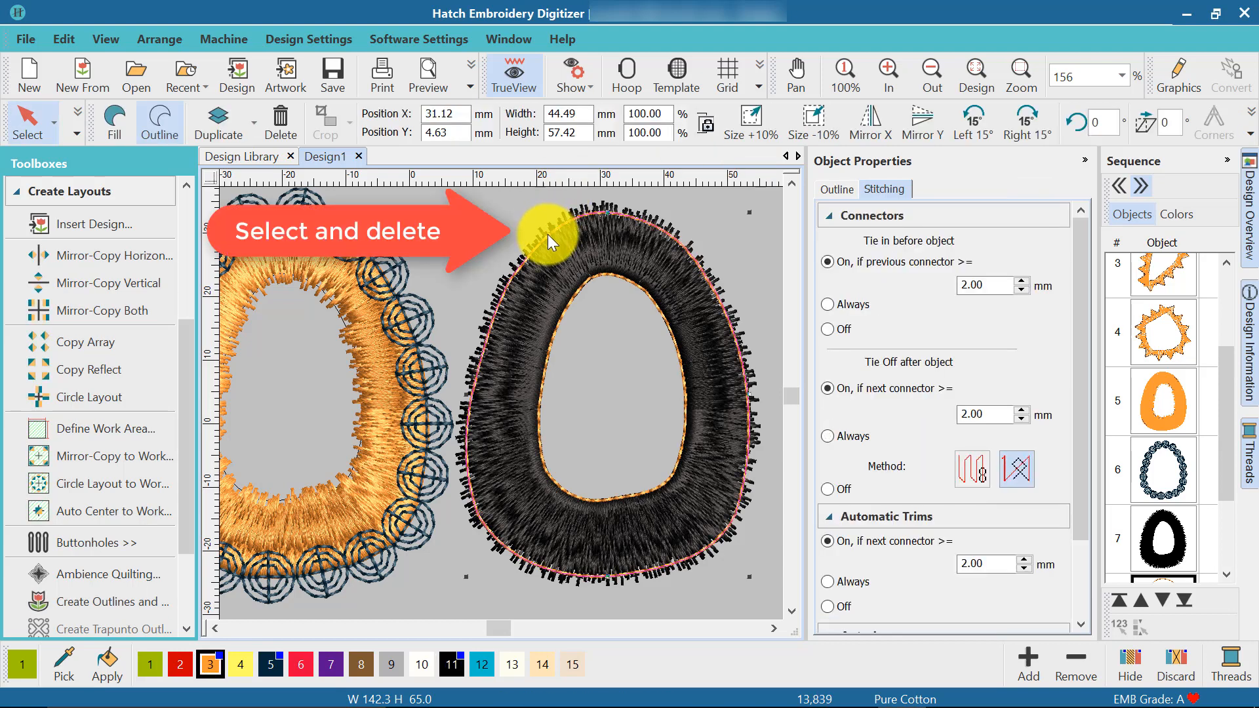
key("Delete")
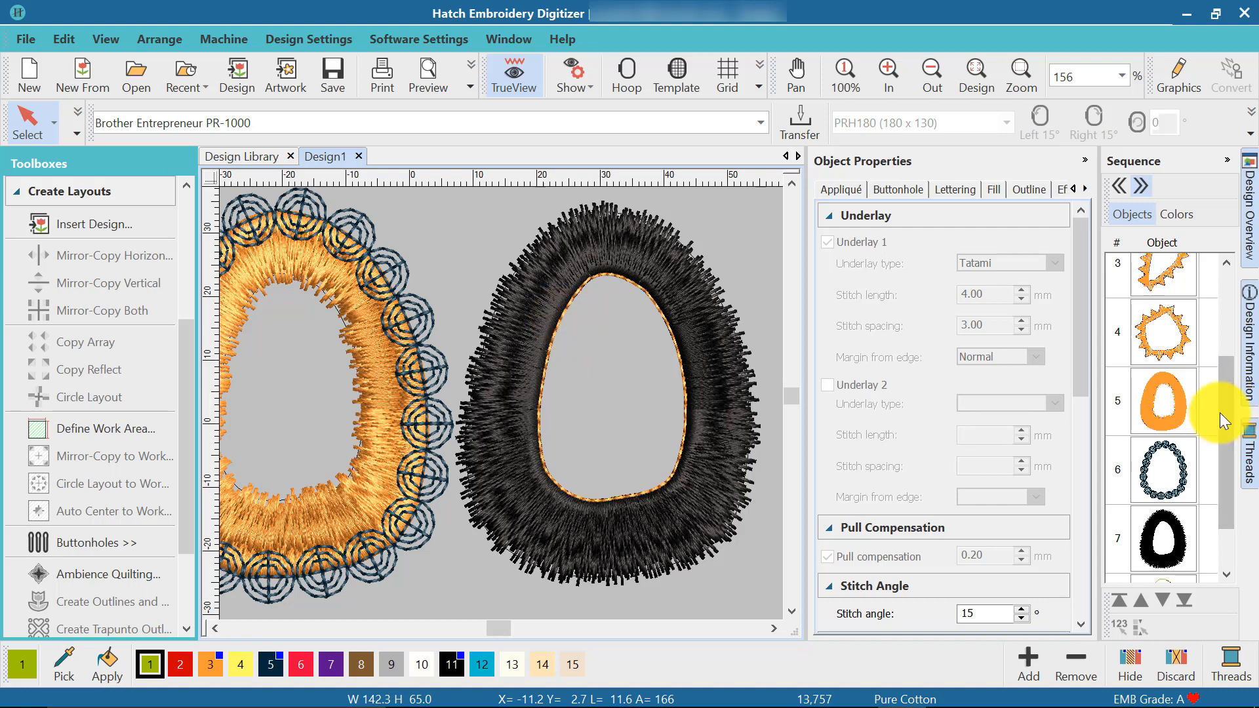
Select the inner orange outline of the black O and change its outline type to Motif.
scroll(1223, 420, "down", 1)
left_click(1180, 521)
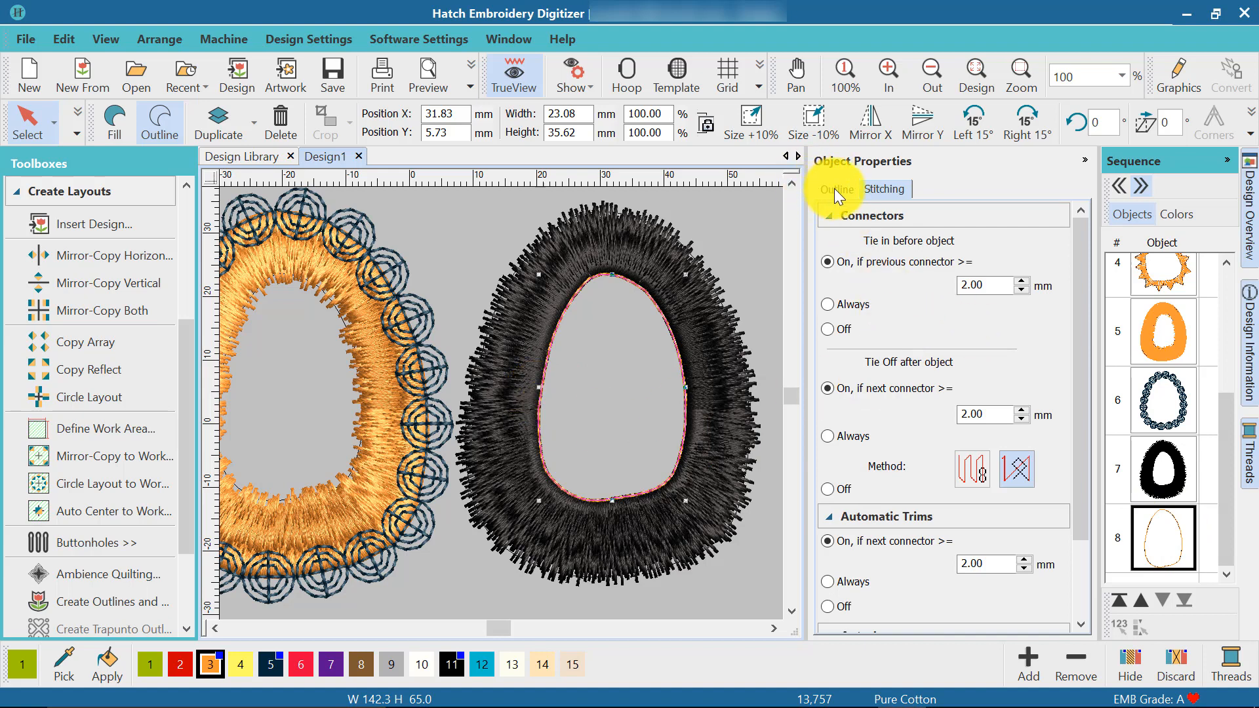
left_click(16, 195)
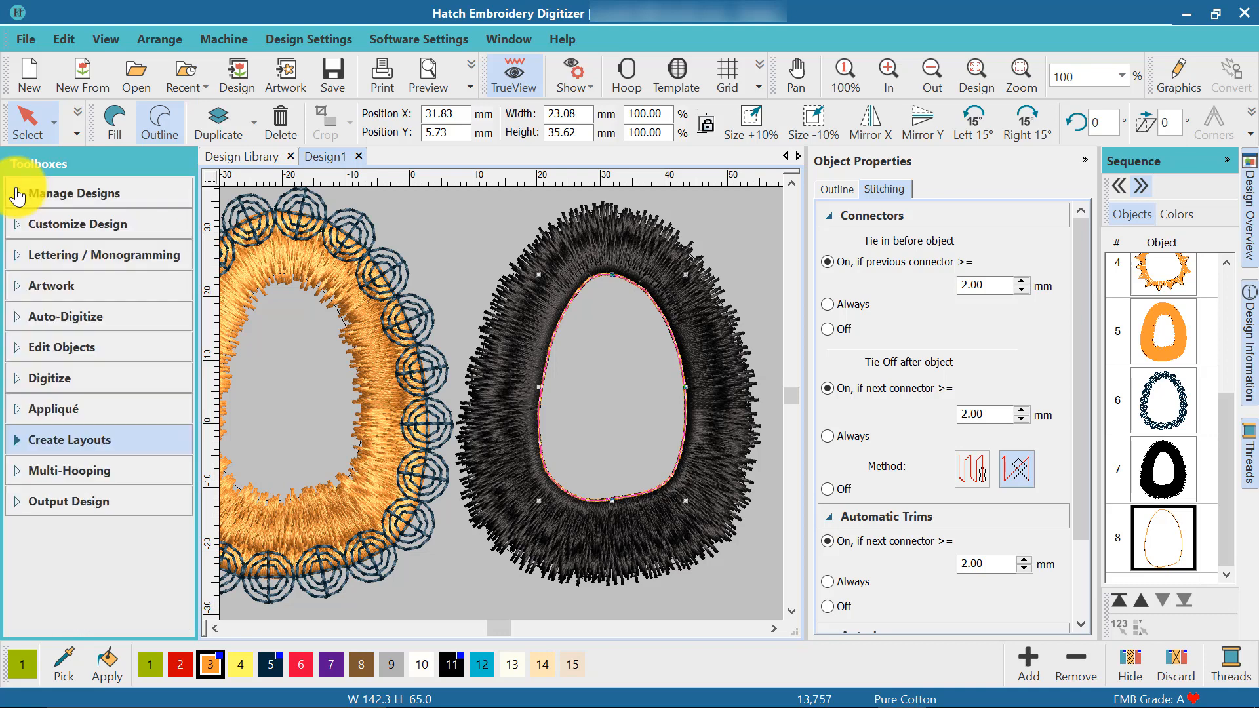
left_click(834, 191)
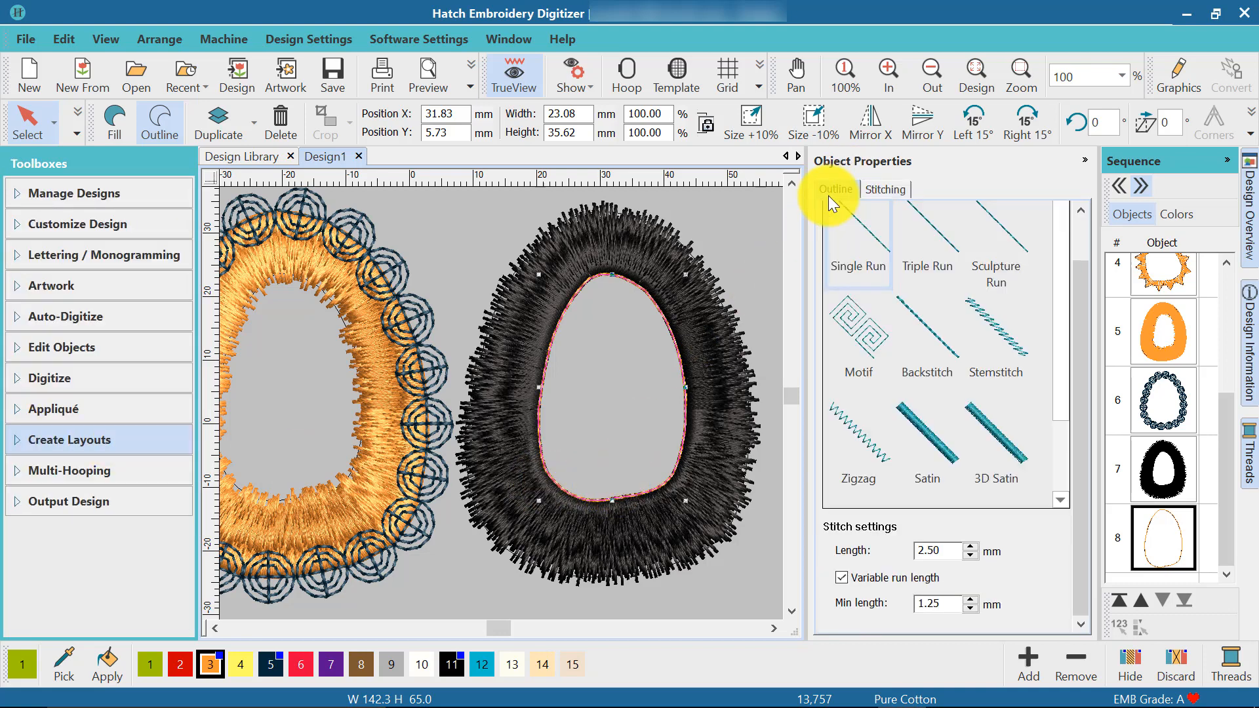
left_click(863, 350)
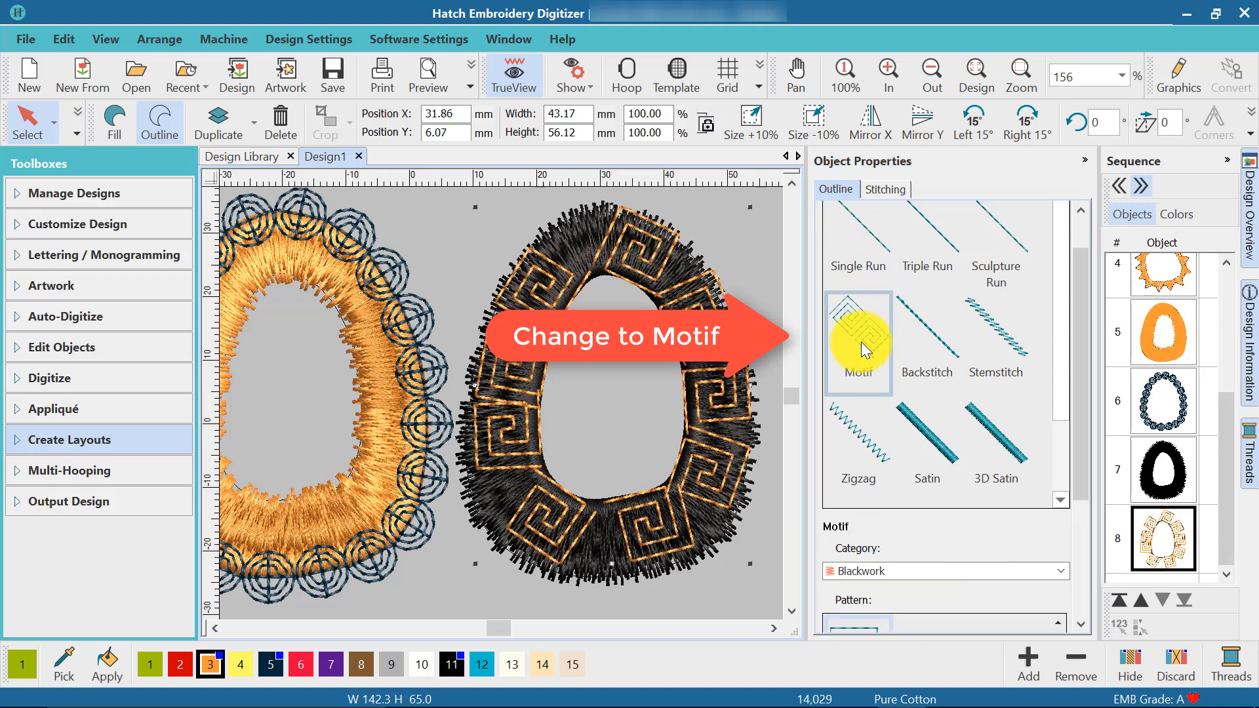
Set the black O's inner outline motif to the Star17 pattern from the Single Motifs category.
left_click_drag(1079, 450, 1068, 529)
left_click(1060, 374)
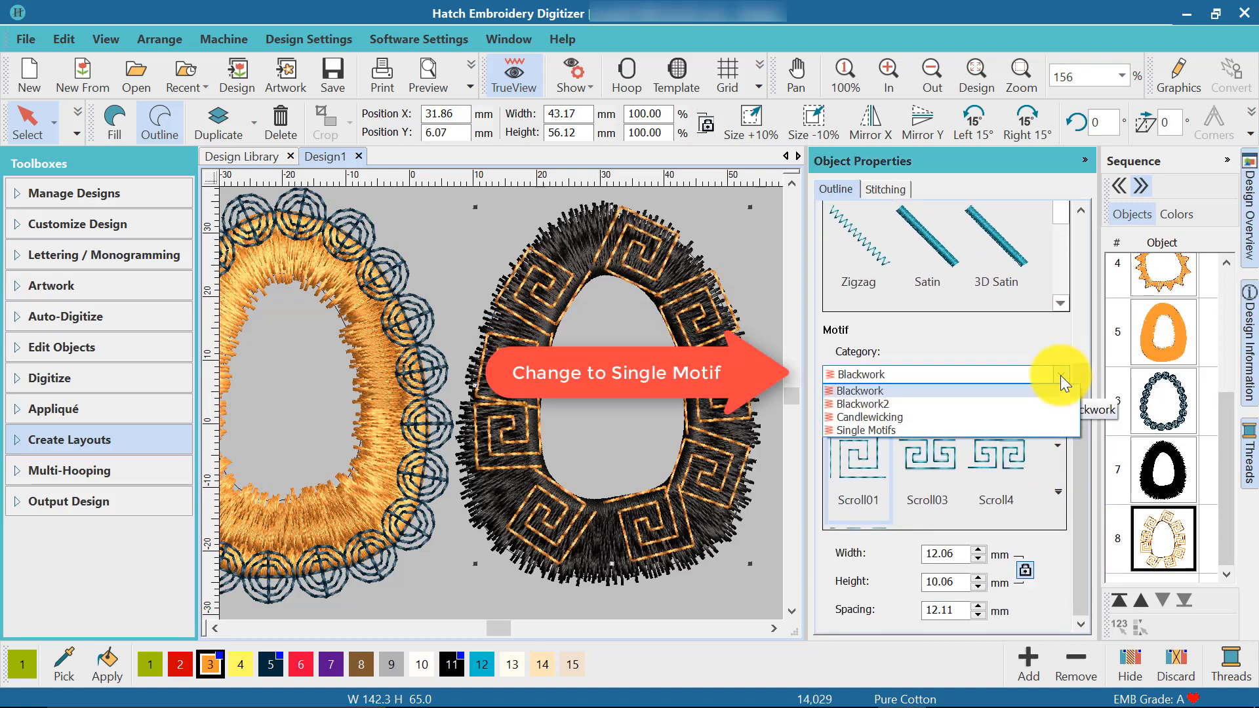
left_click(874, 431)
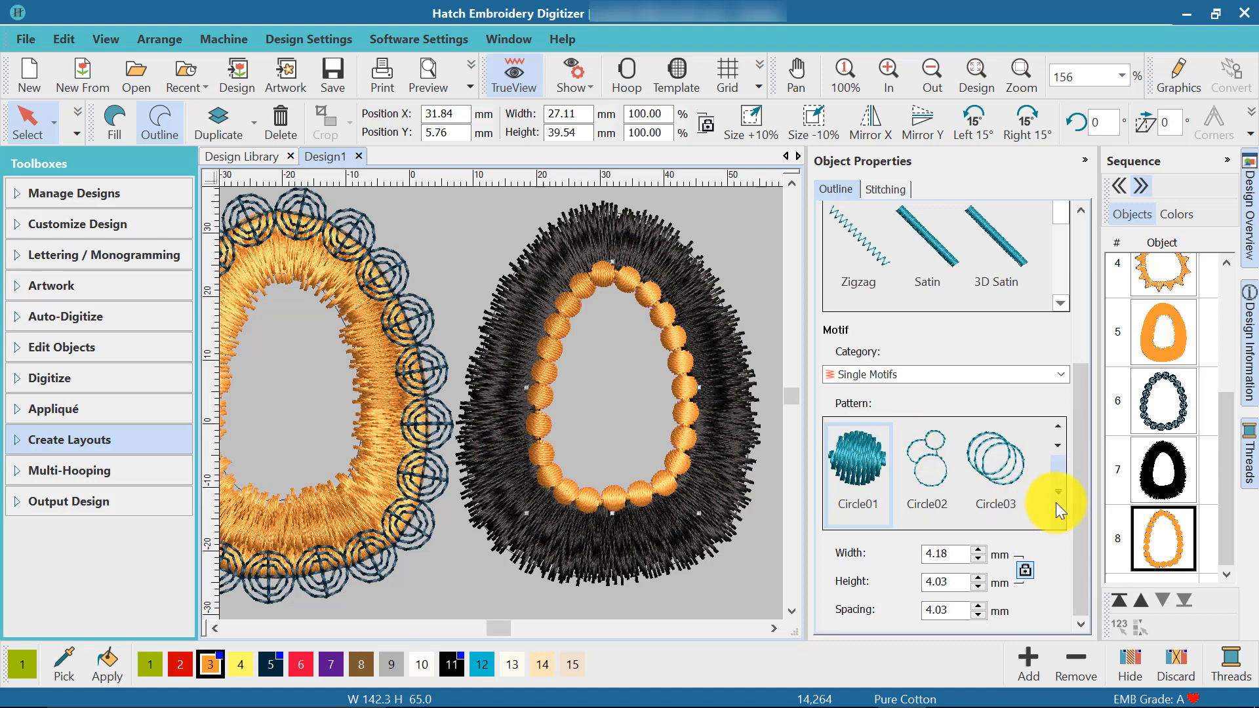
left_click(1055, 502)
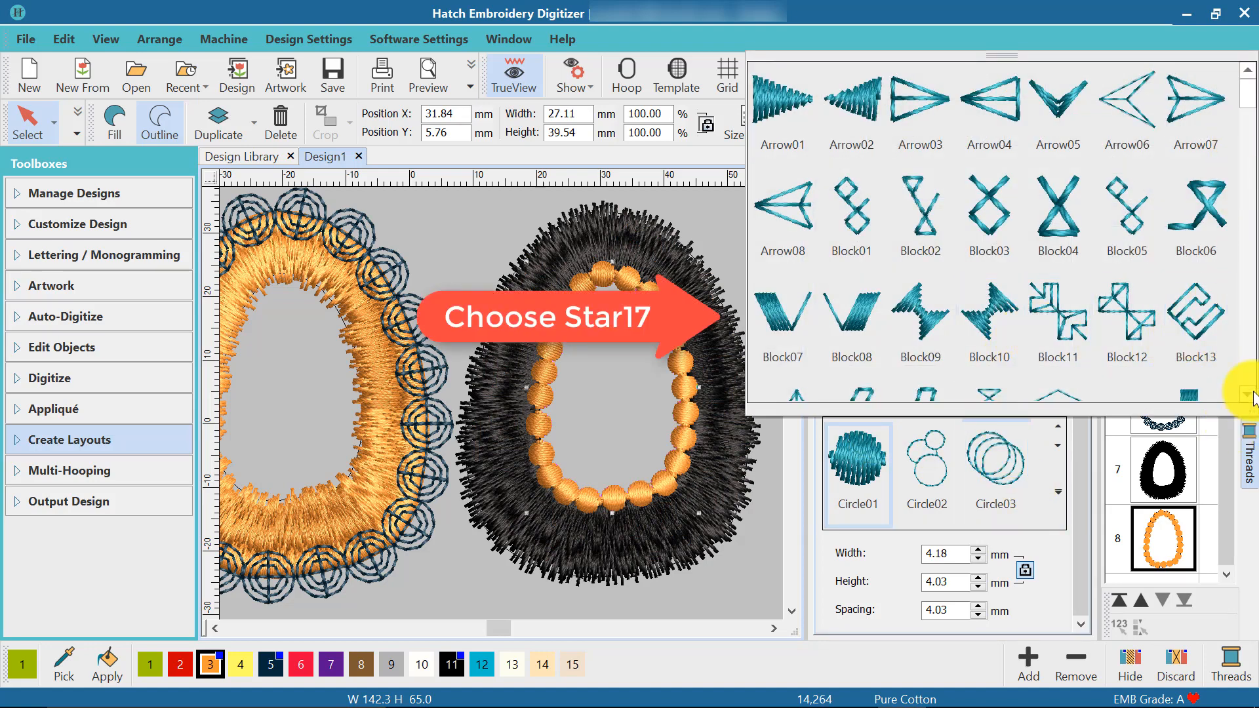
scroll(1245, 396, "down", 5)
scroll(1246, 398, "down", 8)
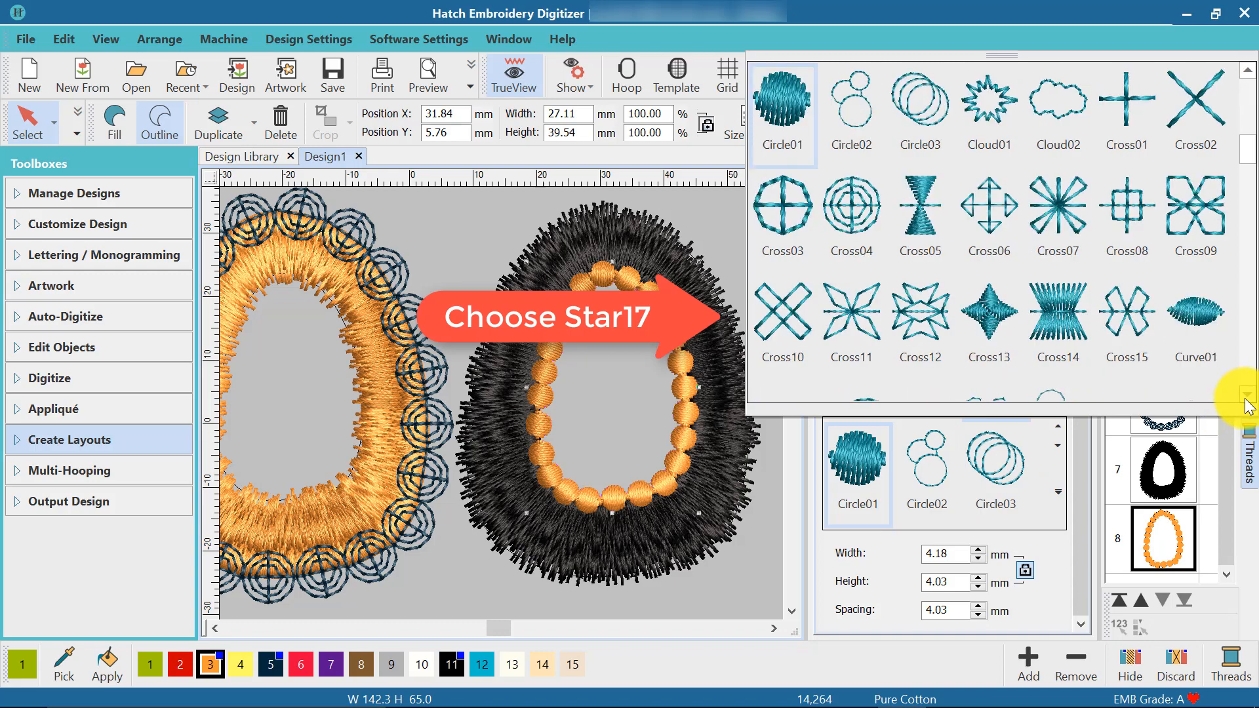
scroll(1246, 403, "down", 7)
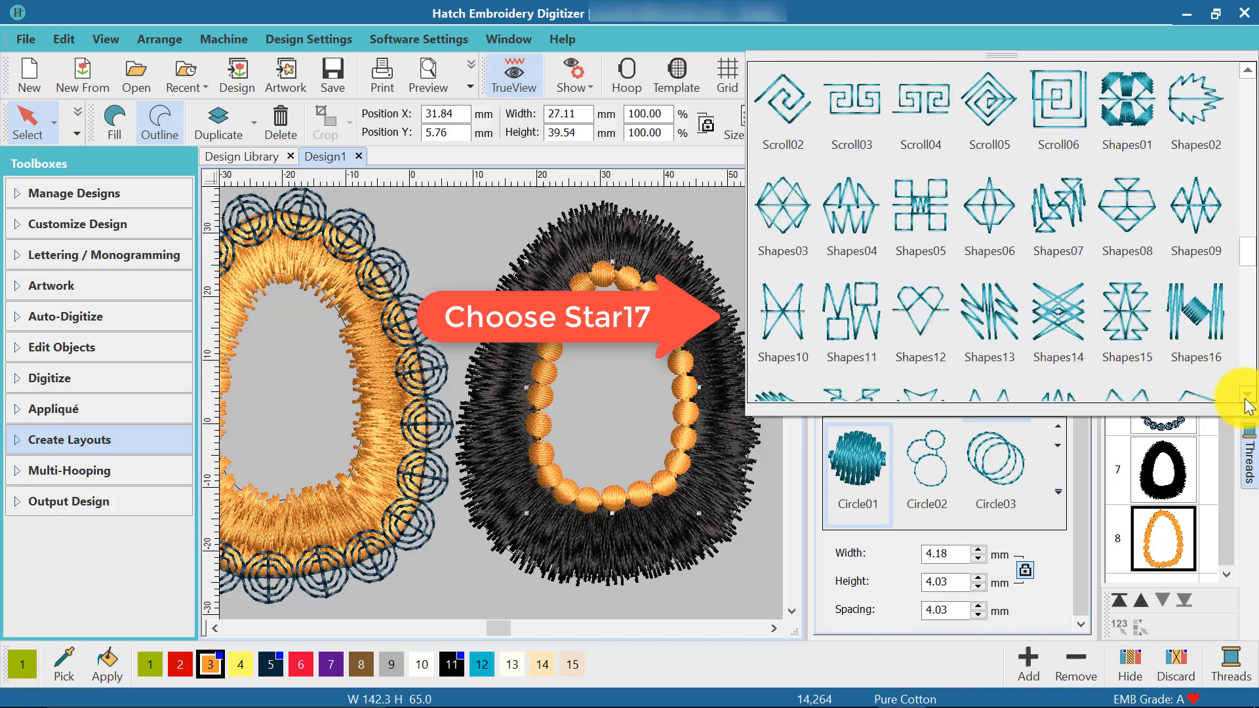
scroll(1247, 405, "down", 2)
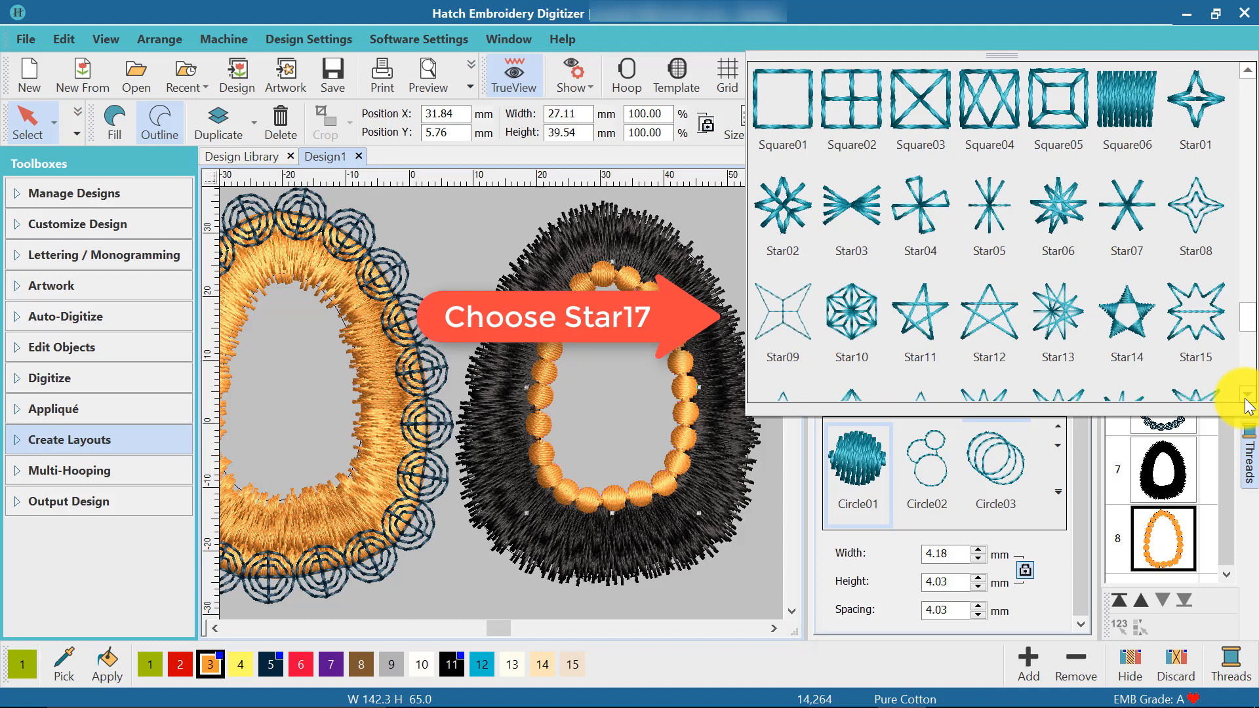
scroll(1247, 405, "down", 1)
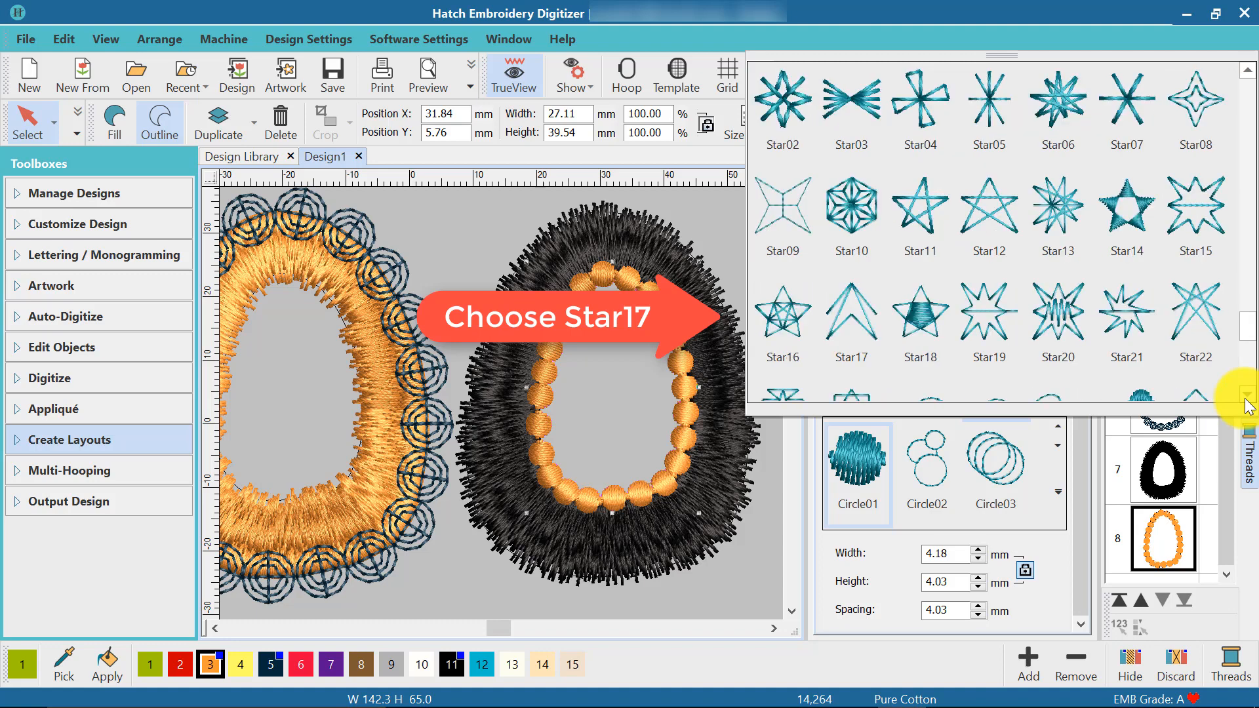
left_click(851, 313)
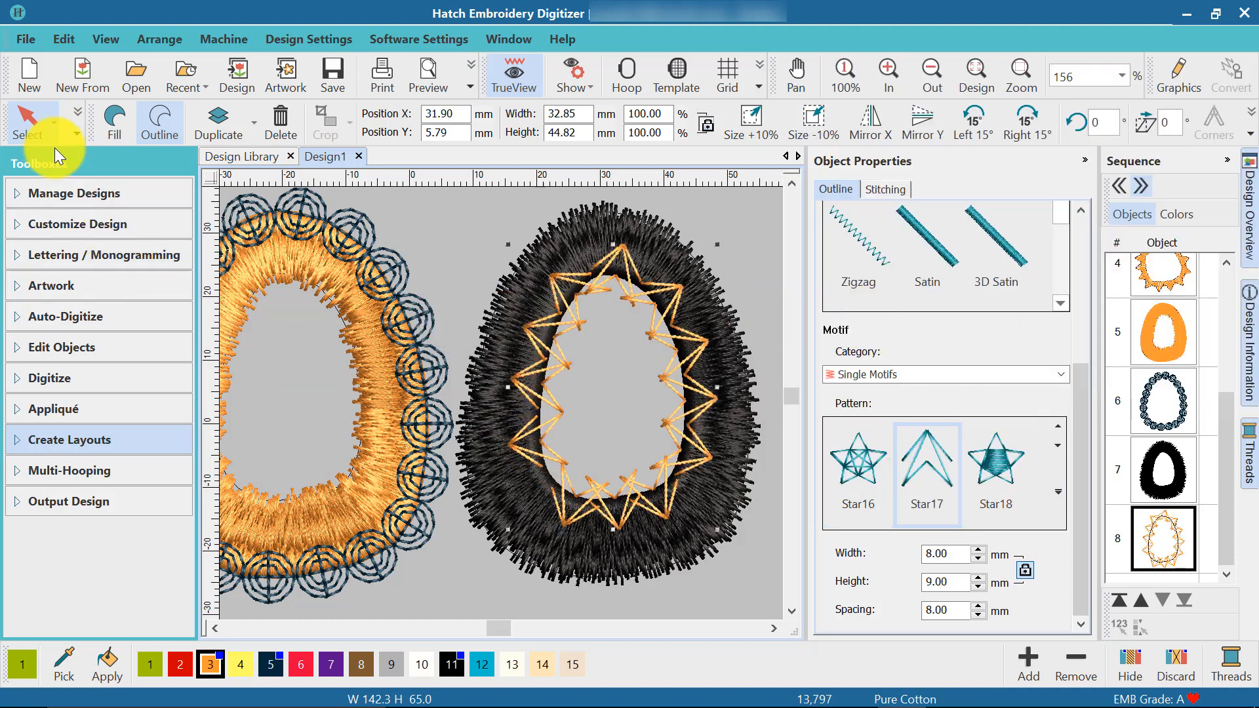
Reshape the black O's inner outline by moving individual Star17 motifs to space them evenly around the opening.
left_click(75, 133)
left_click(52, 169)
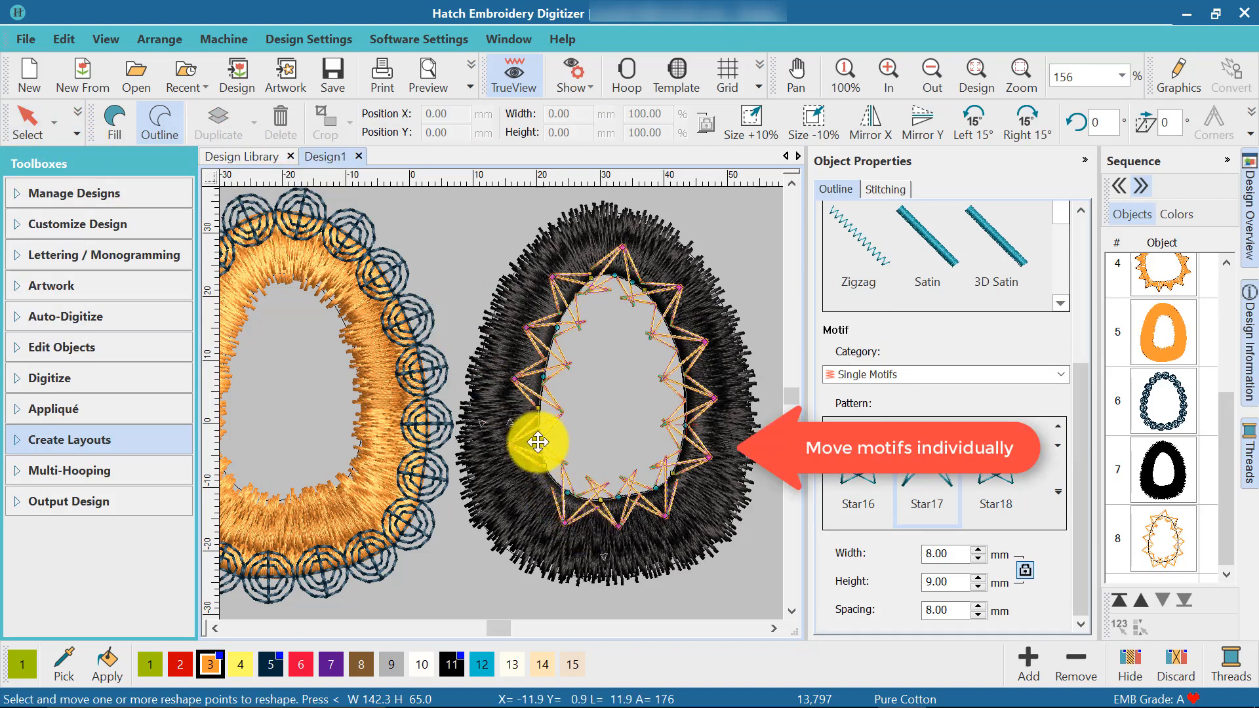
left_click_drag(514, 441, 542, 281)
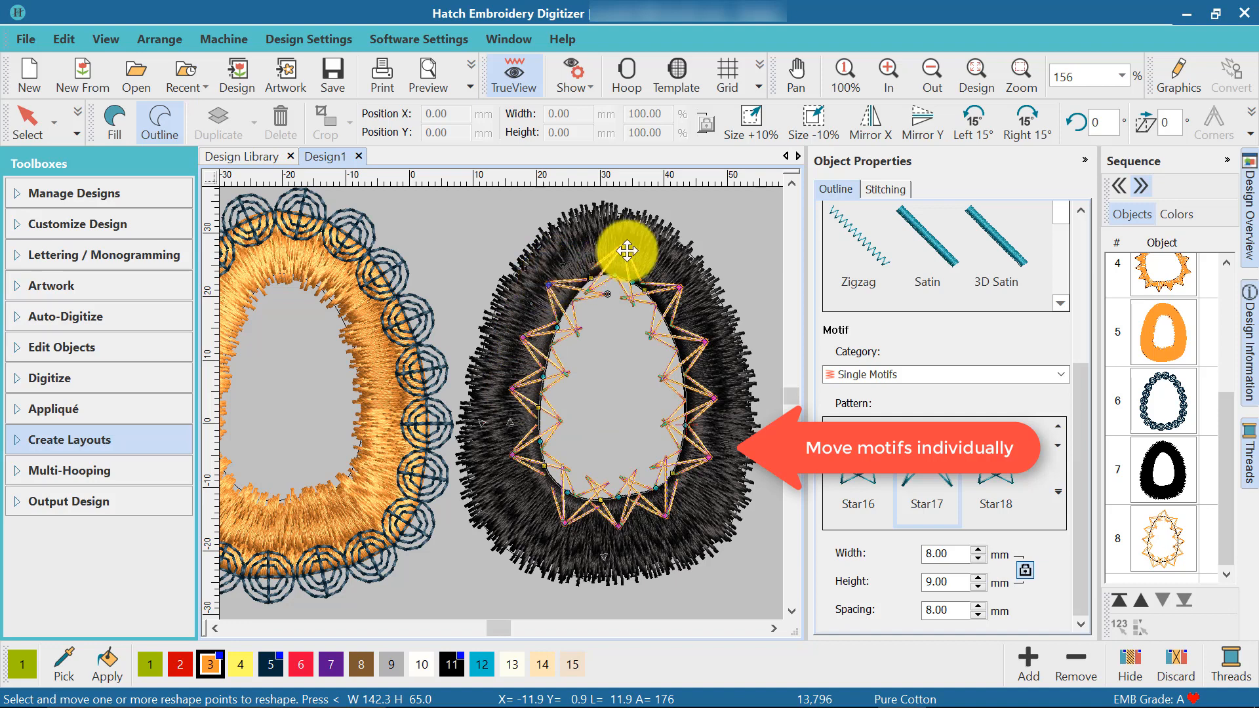
left_click_drag(619, 246, 678, 294)
left_click_drag(702, 336, 702, 441)
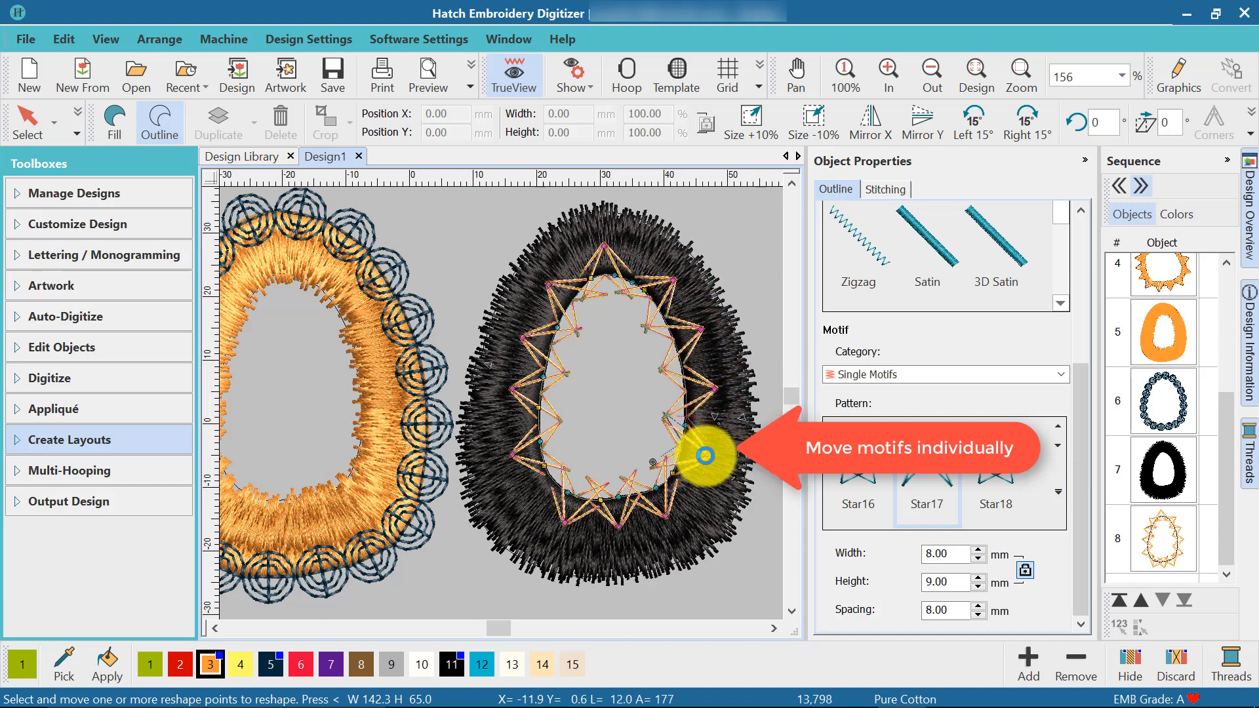
left_click_drag(664, 517, 675, 511)
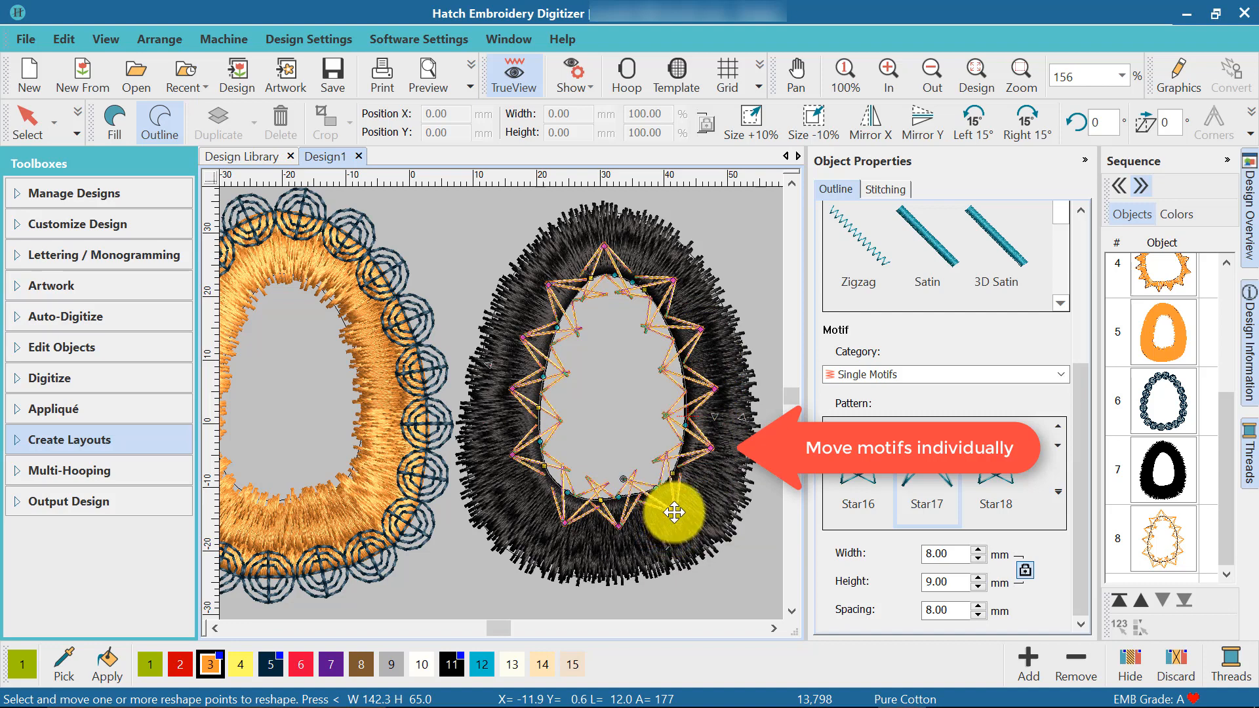
mouse_move(564, 524)
left_mouse_down()
mouse_move(534, 469)
mouse_move(503, 449)
mouse_move(513, 494)
mouse_move(553, 512)
mouse_move(544, 514)
left_mouse_up()
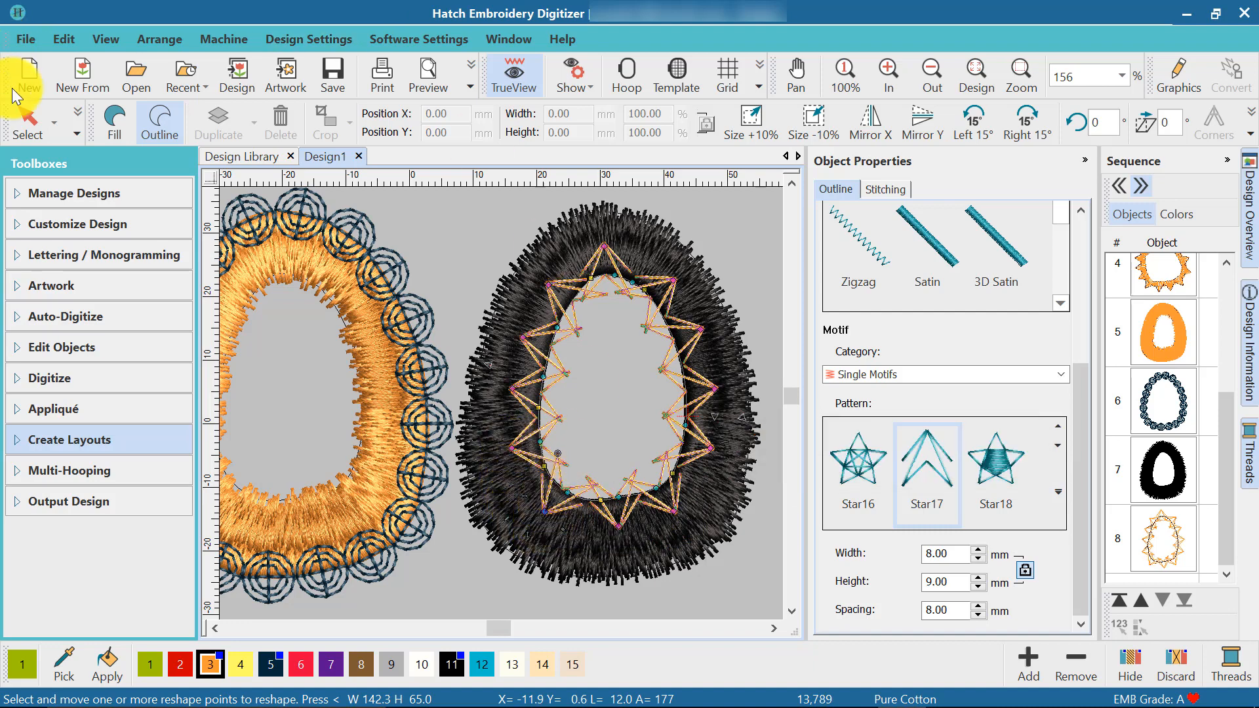
left_click(35, 133)
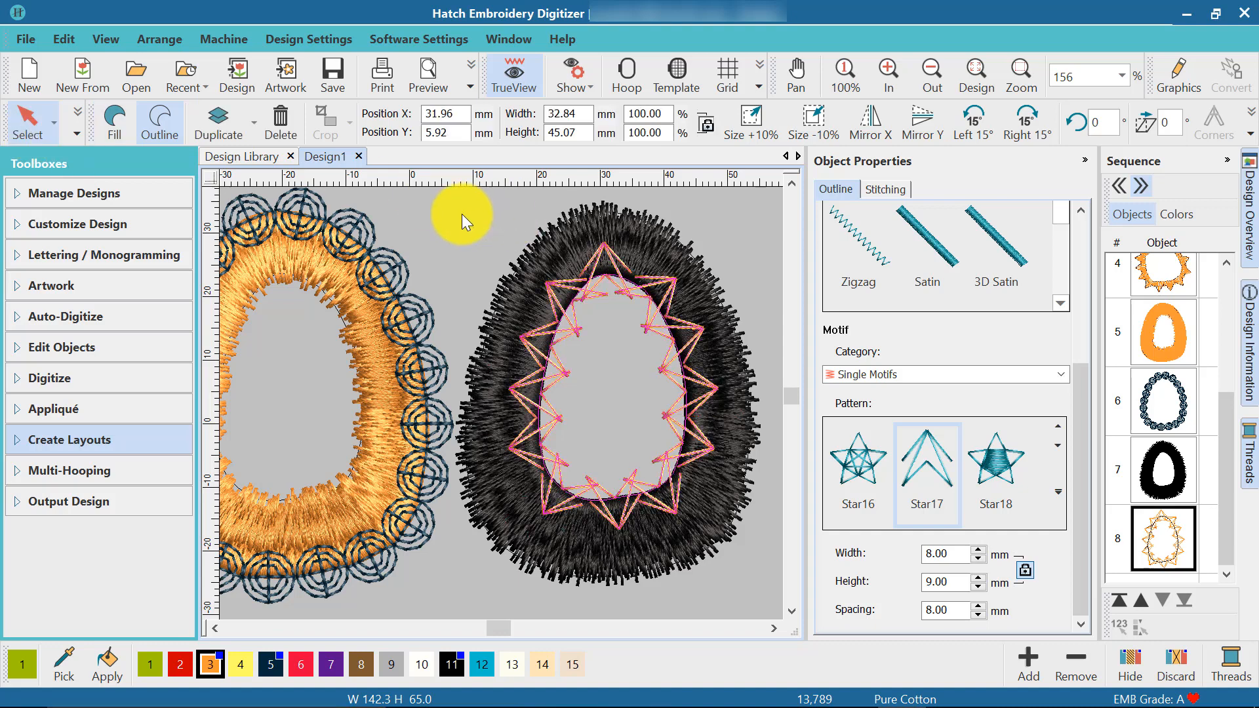
Deselect the motif outline and collapse the Object Properties and Sequence dockers to see the whole BOO design.
left_click(436, 308)
left_click(1085, 160)
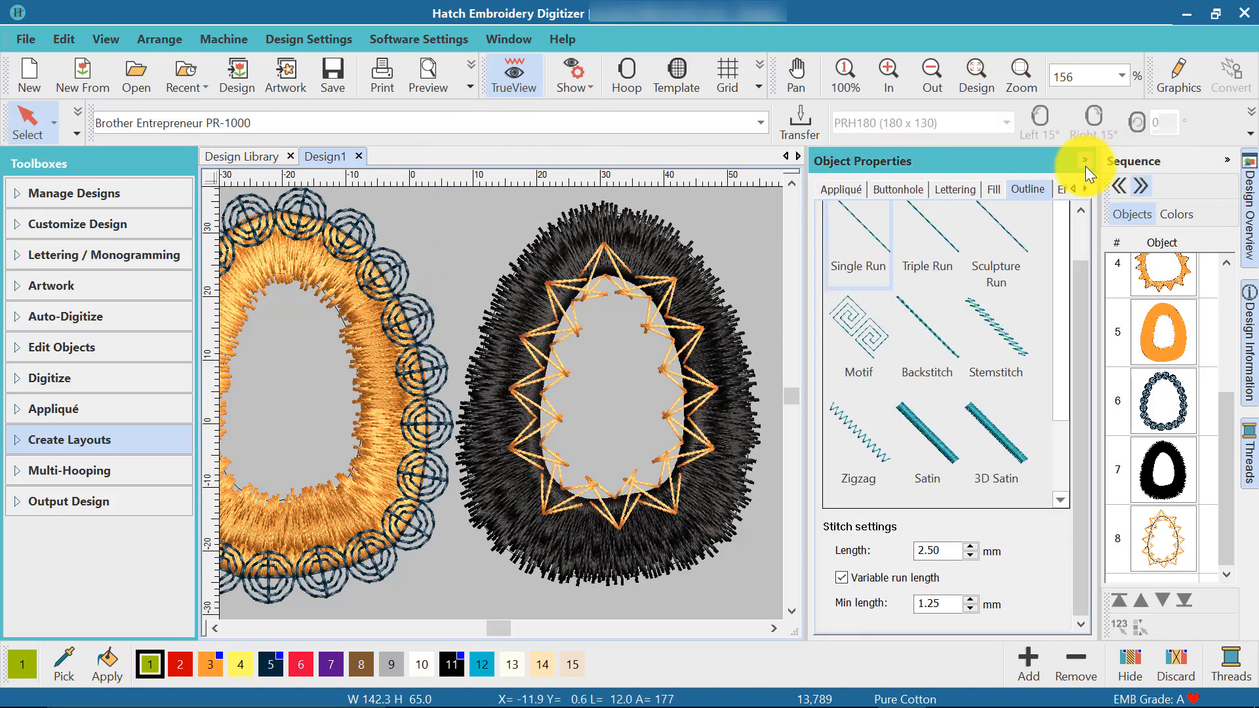
left_click(1228, 164)
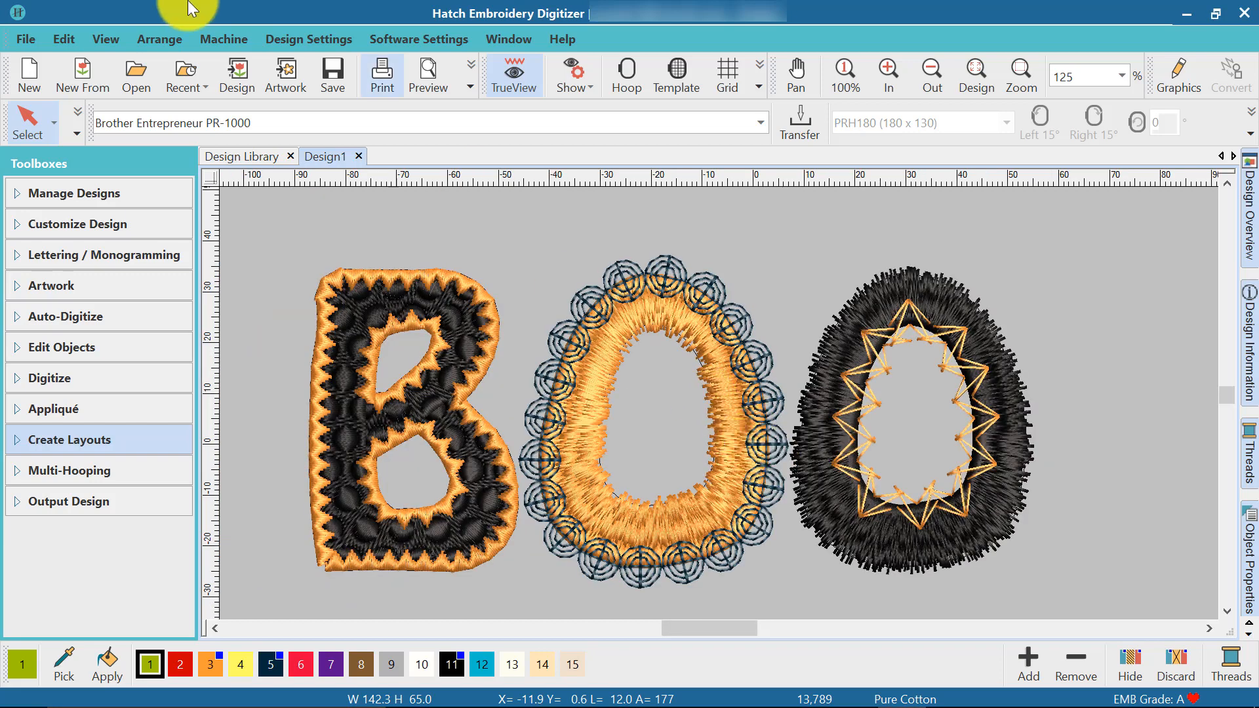
Save the design as BOO_video.EMB in the My Embroidery library folder.
left_click(24, 38)
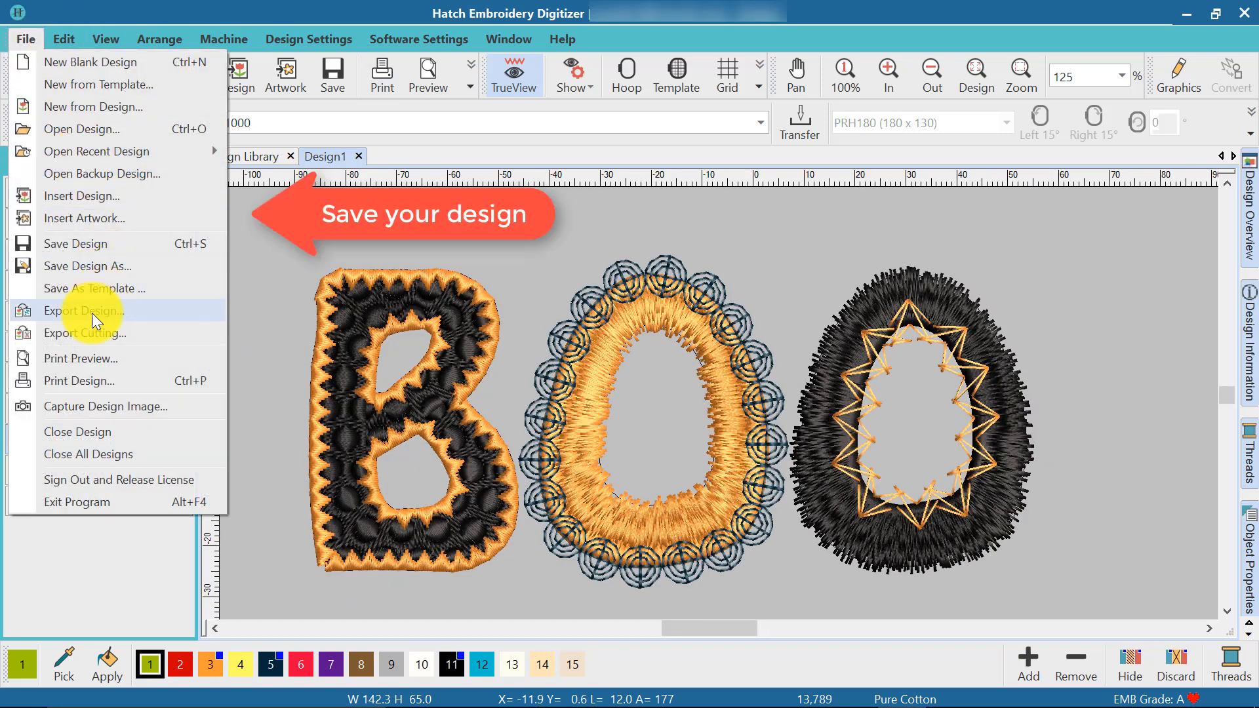
left_click(93, 265)
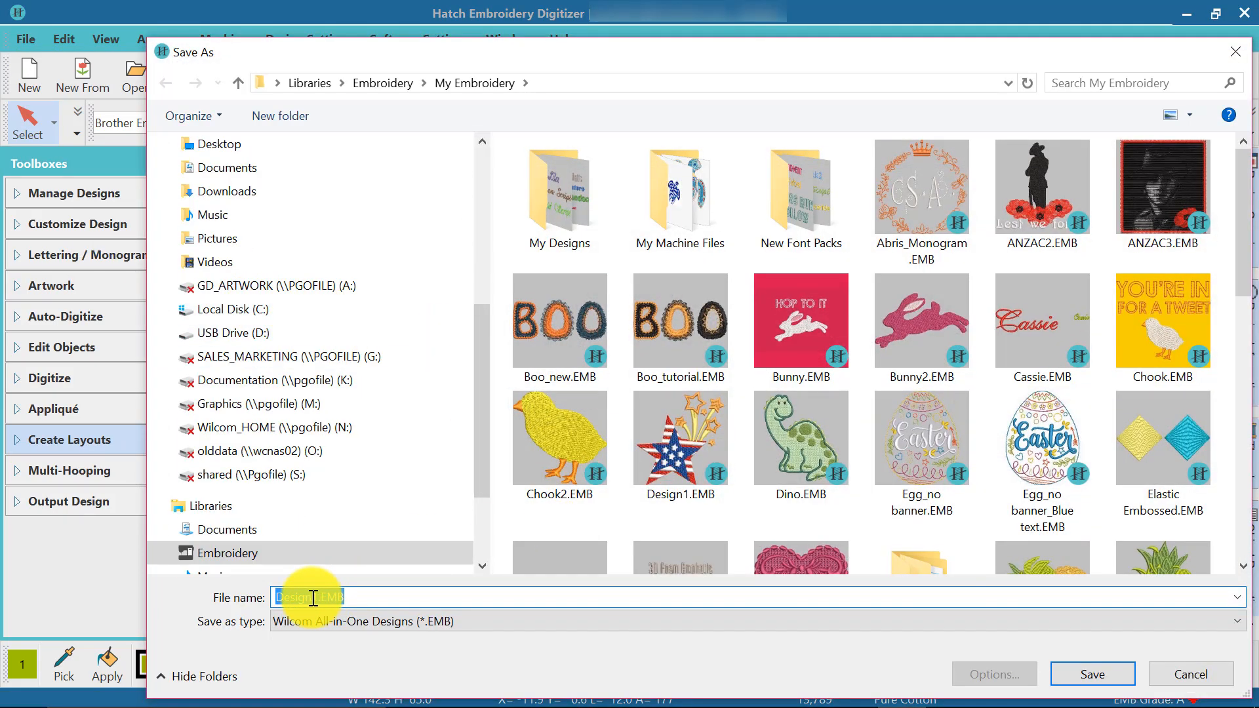
left_click_drag(479, 450, 477, 506)
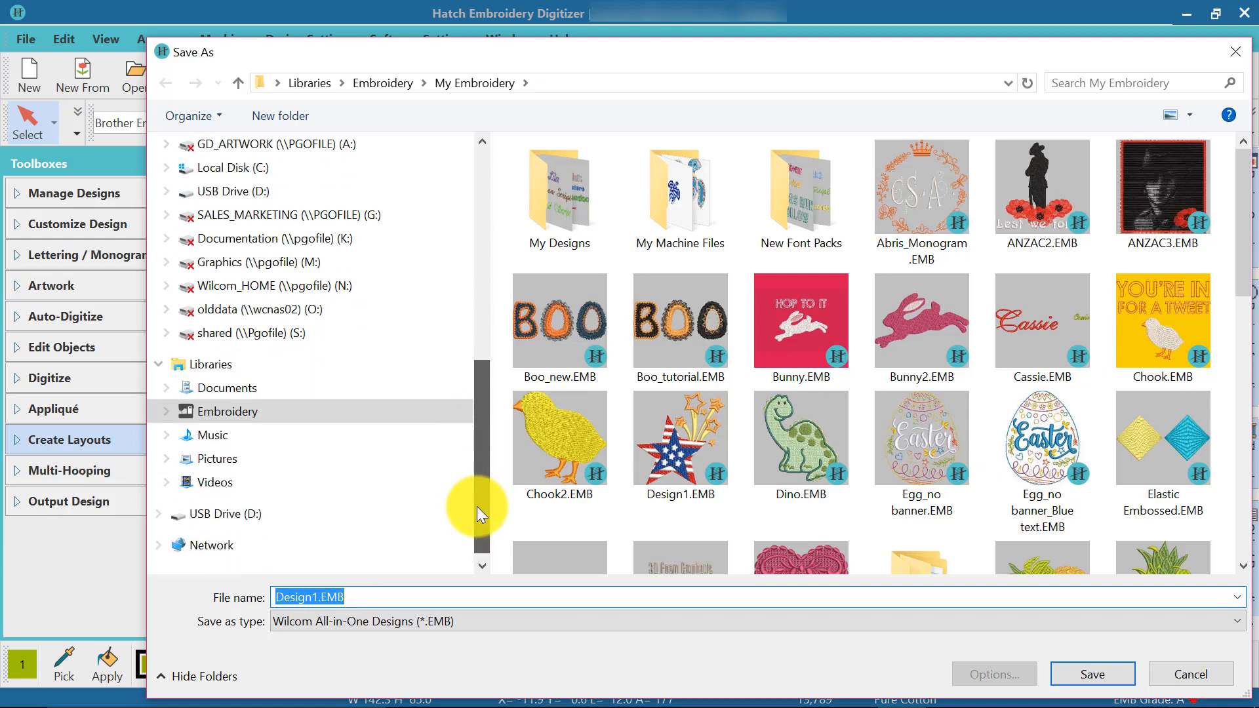
left_click(171, 412)
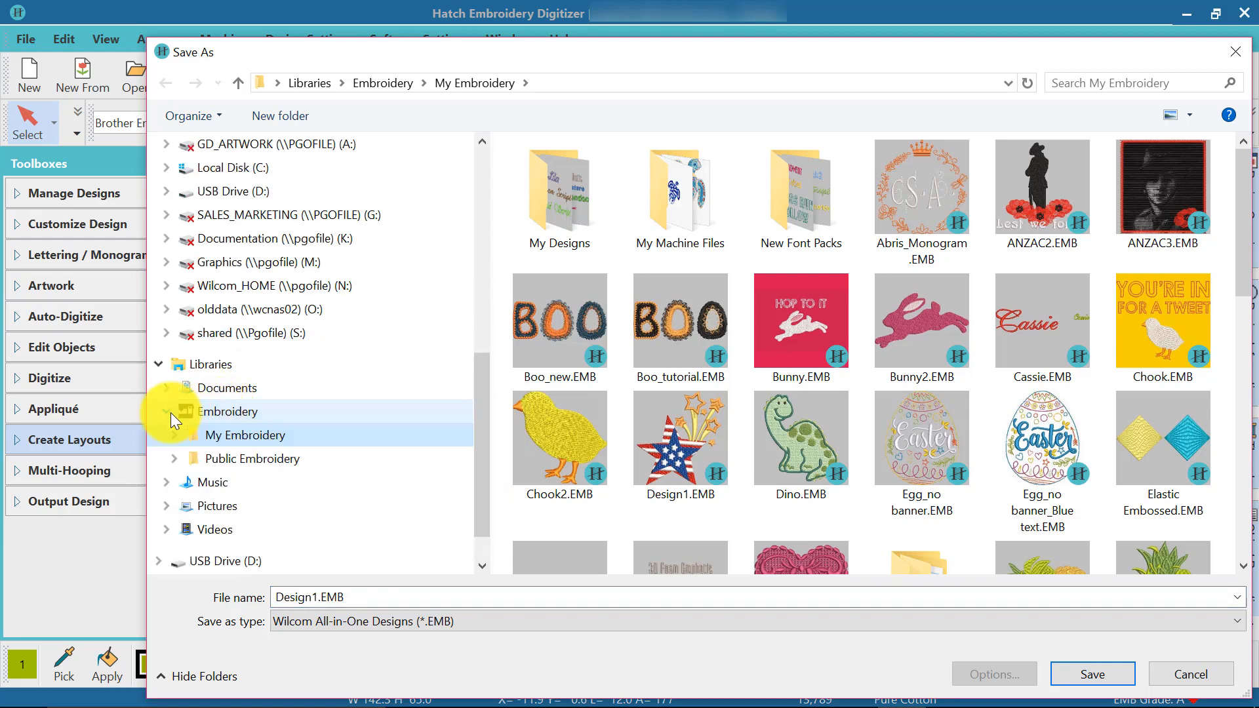
left_click(314, 599)
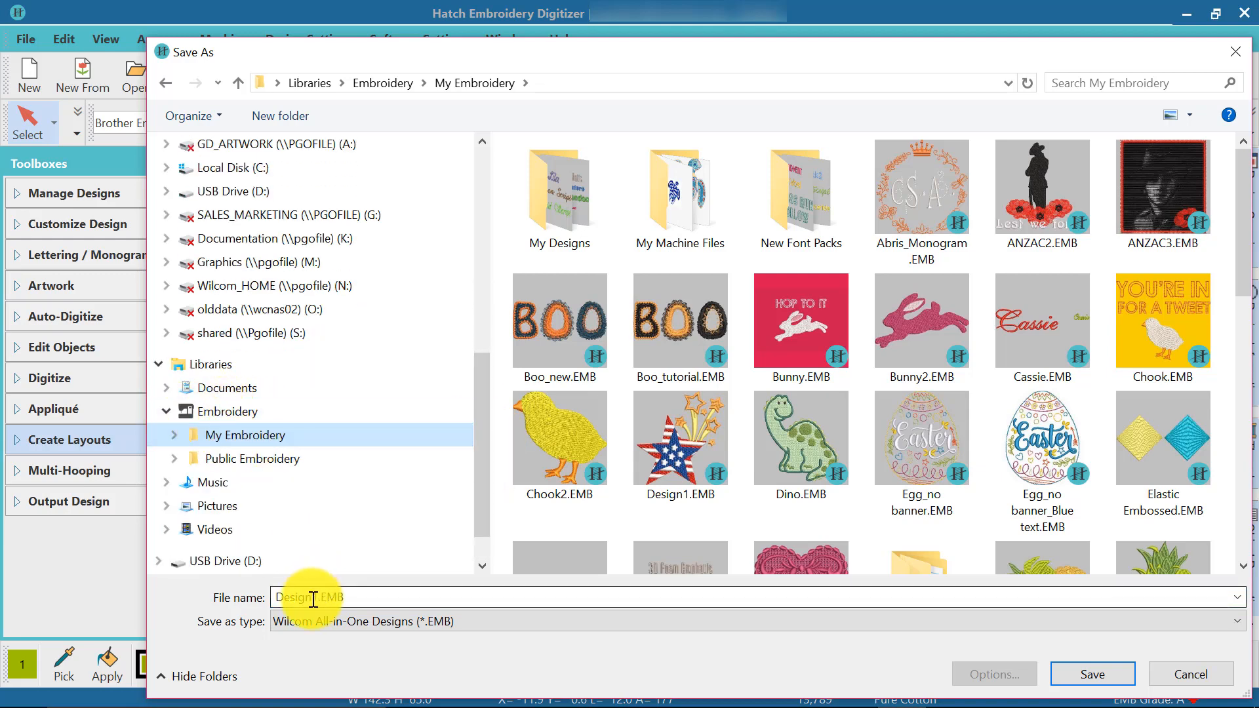
double_click(313, 599)
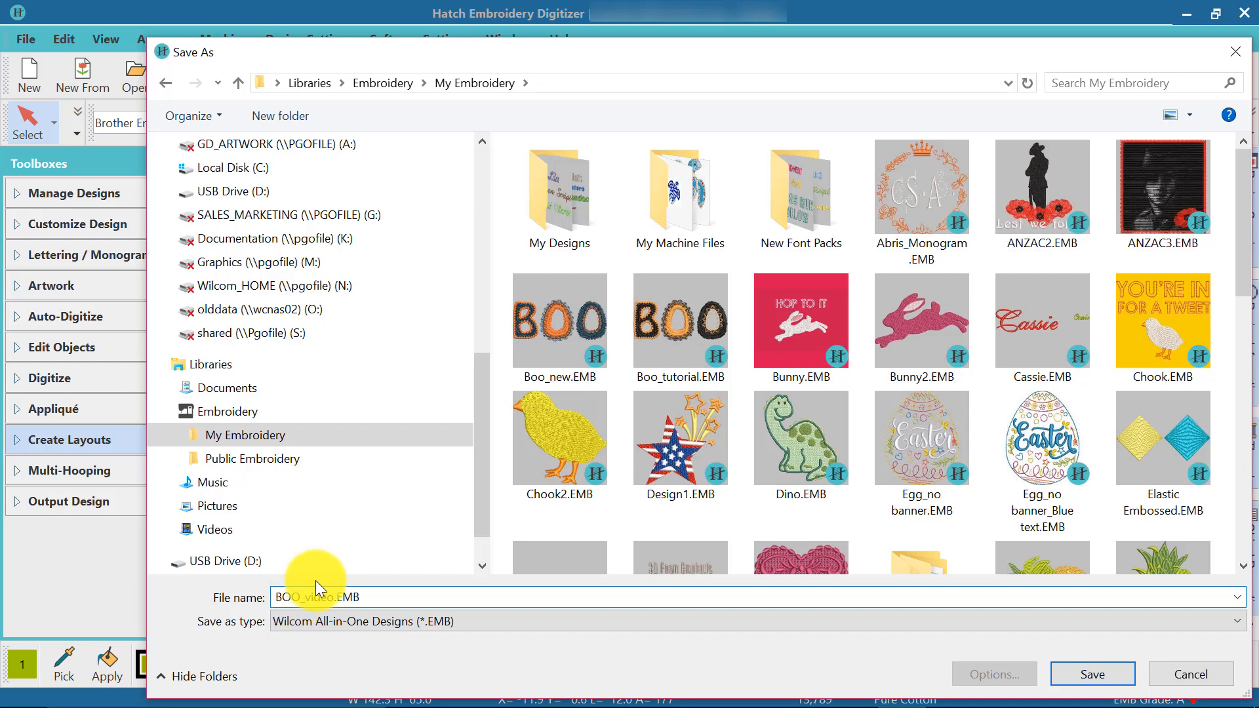
left_click(1068, 674)
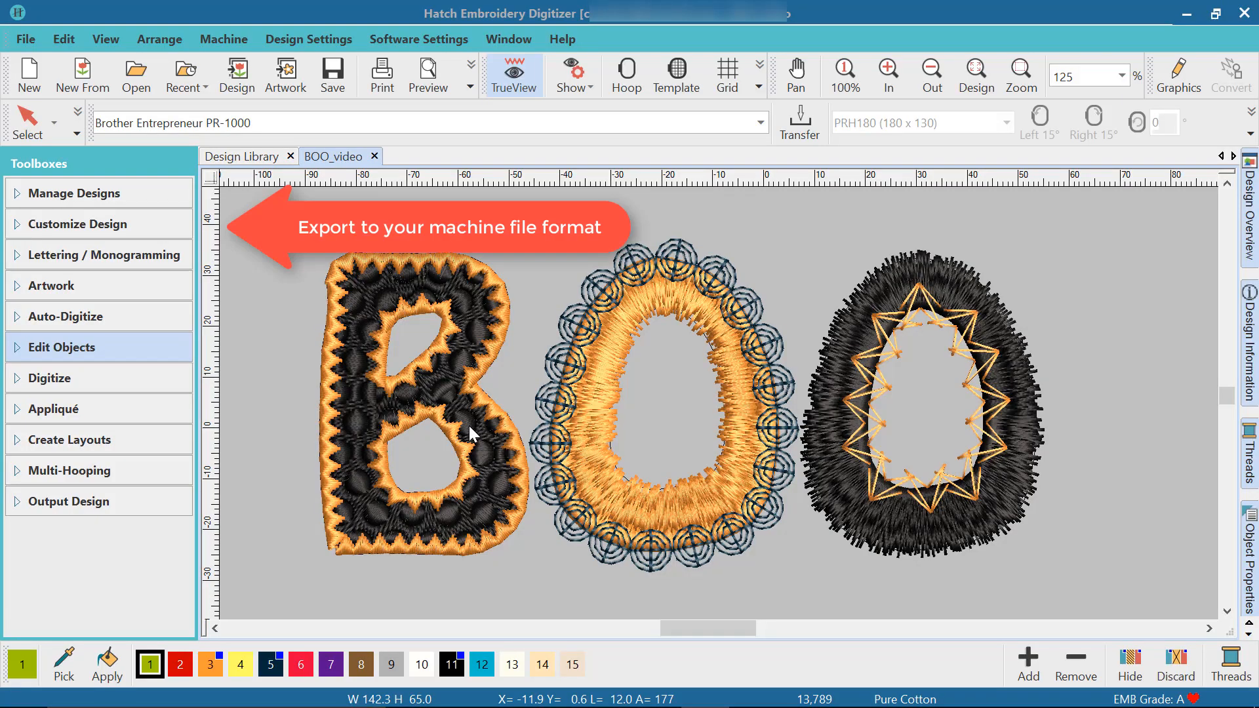
Export the design to USB Drive (D:) as BOO_video.PES in the Brother/Babylock/Deco machine format.
left_click(29, 41)
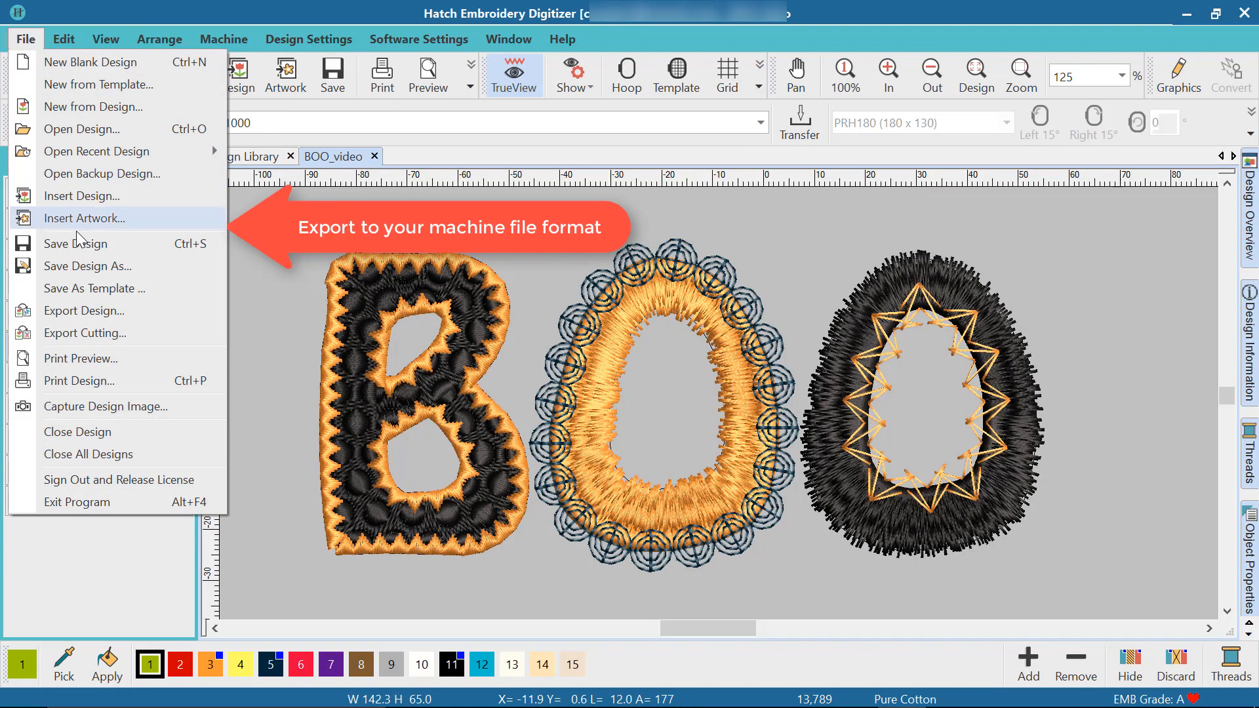
left_click(81, 312)
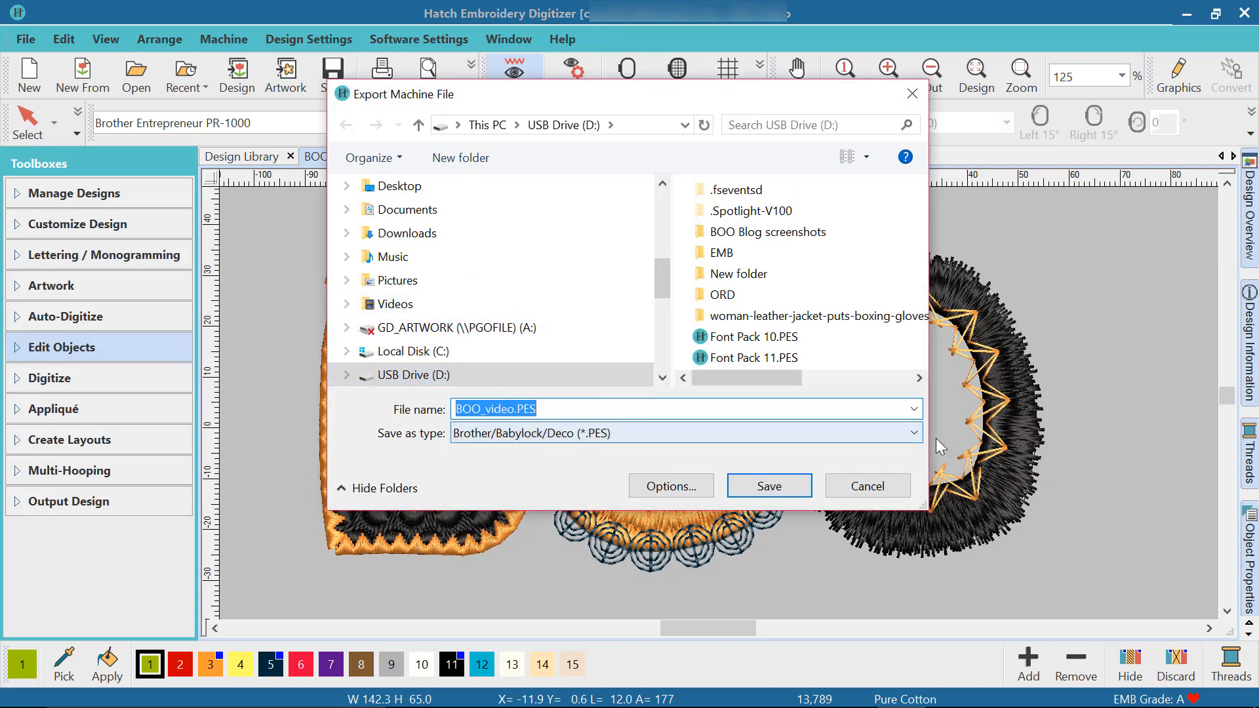
left_click(915, 438)
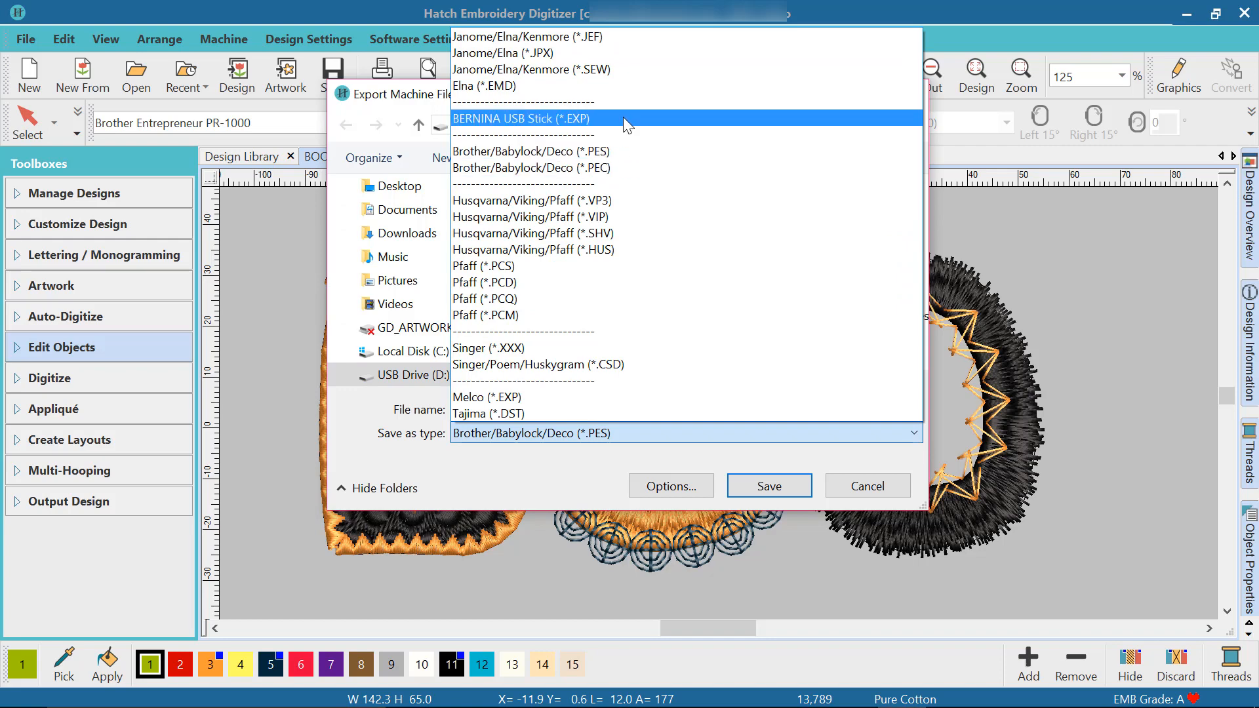
left_click(612, 151)
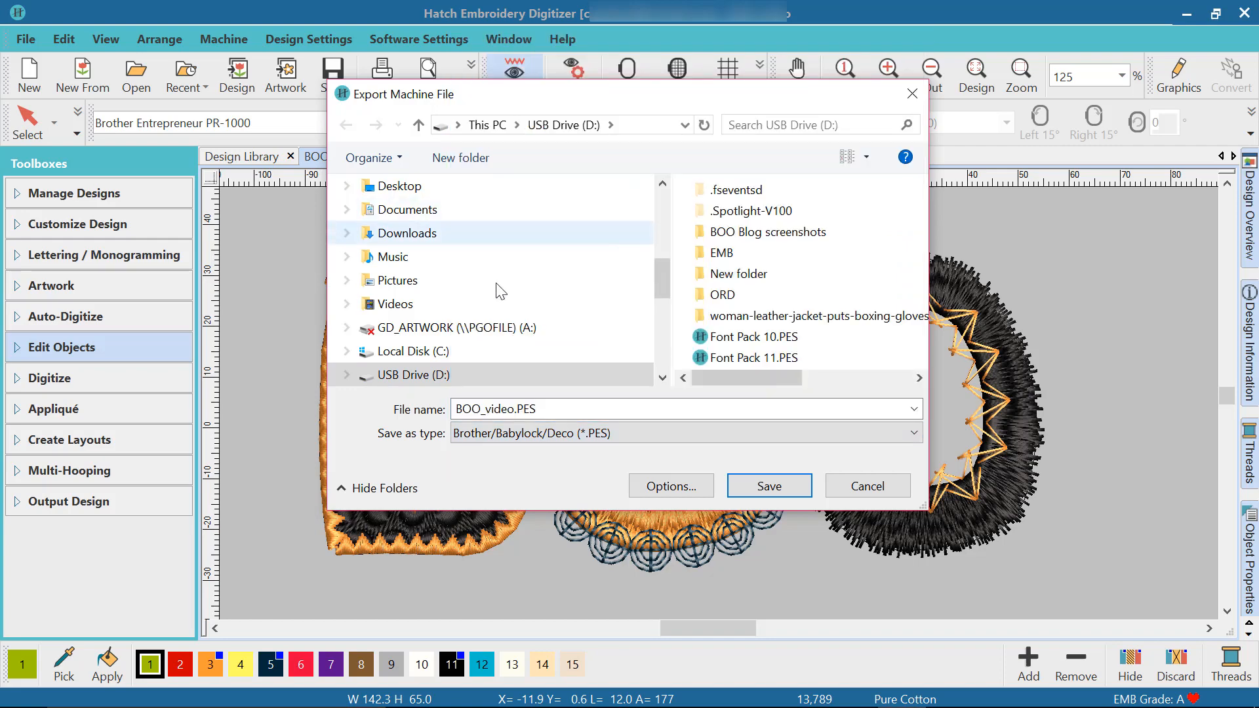
left_click(485, 373)
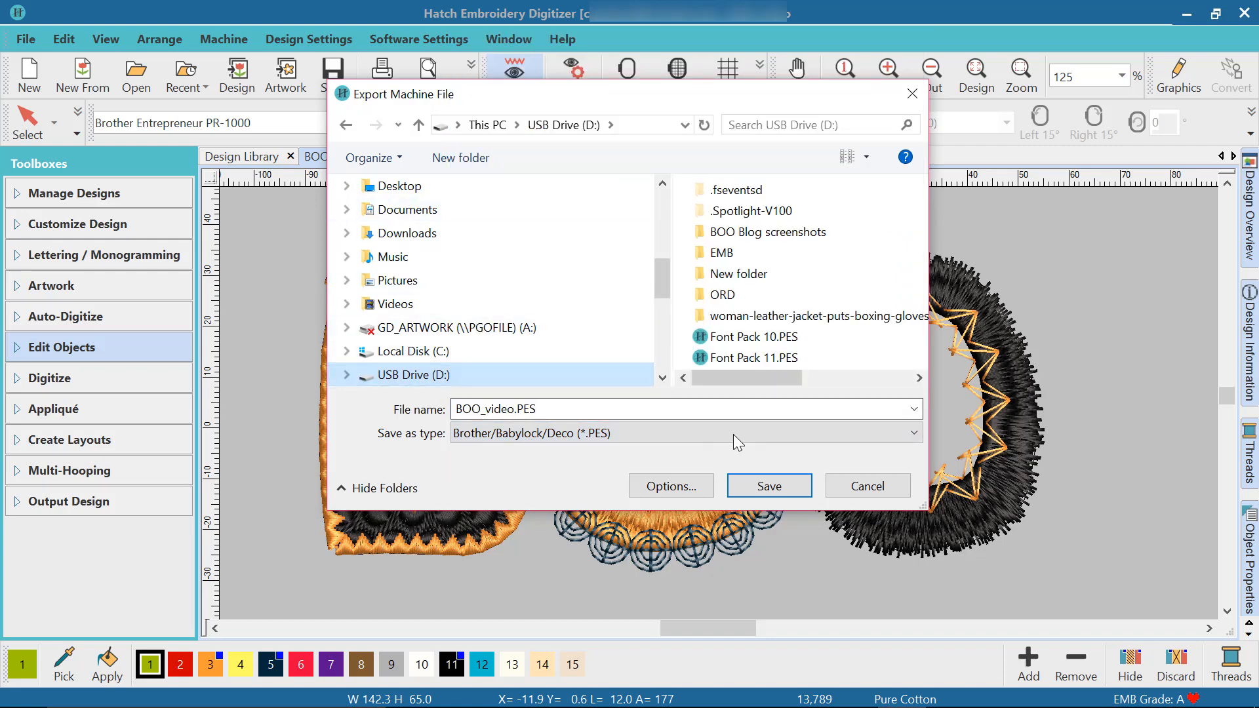
left_click(768, 487)
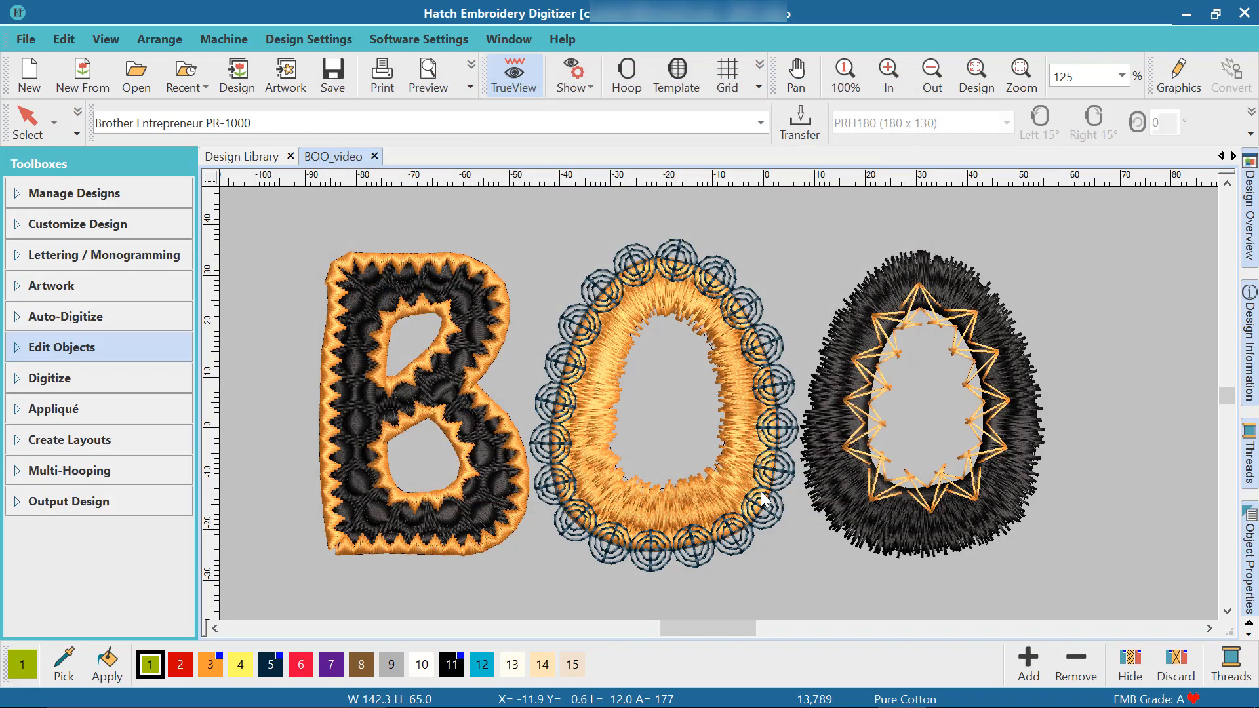